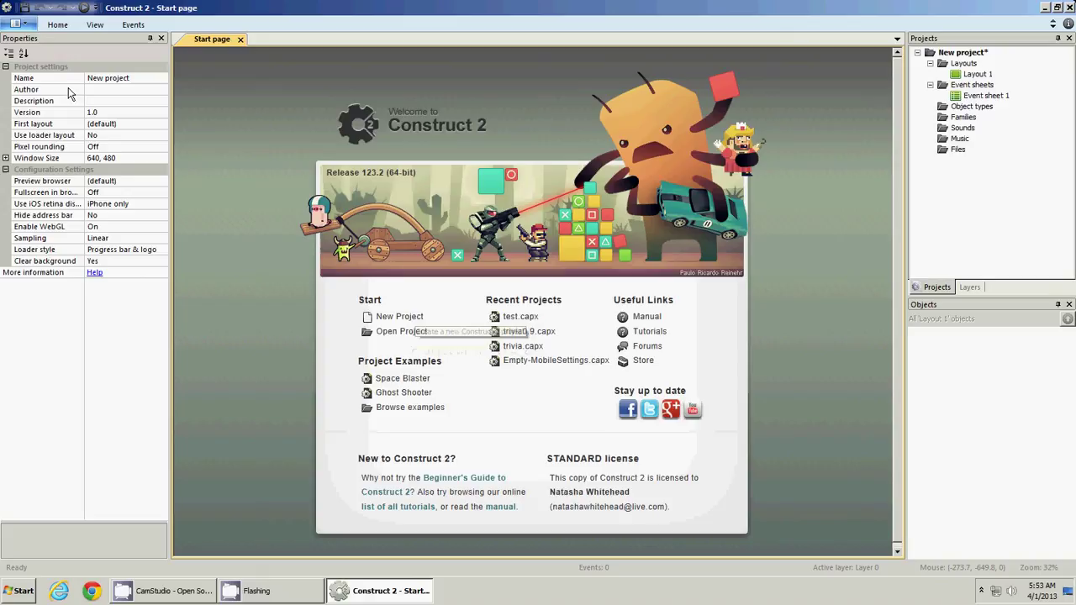
Create a new project from the 'New empty project' template after browsing the other templates
{"action": "left_click", "coordinate": [25, 23]}
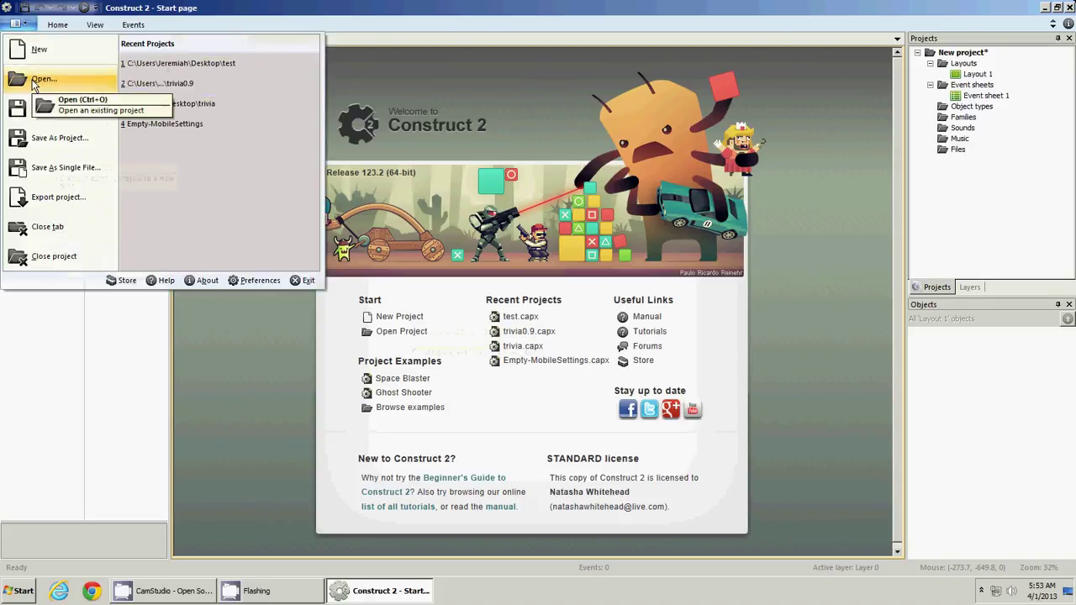
{"action": "left_click", "coordinate": [25, 24]}
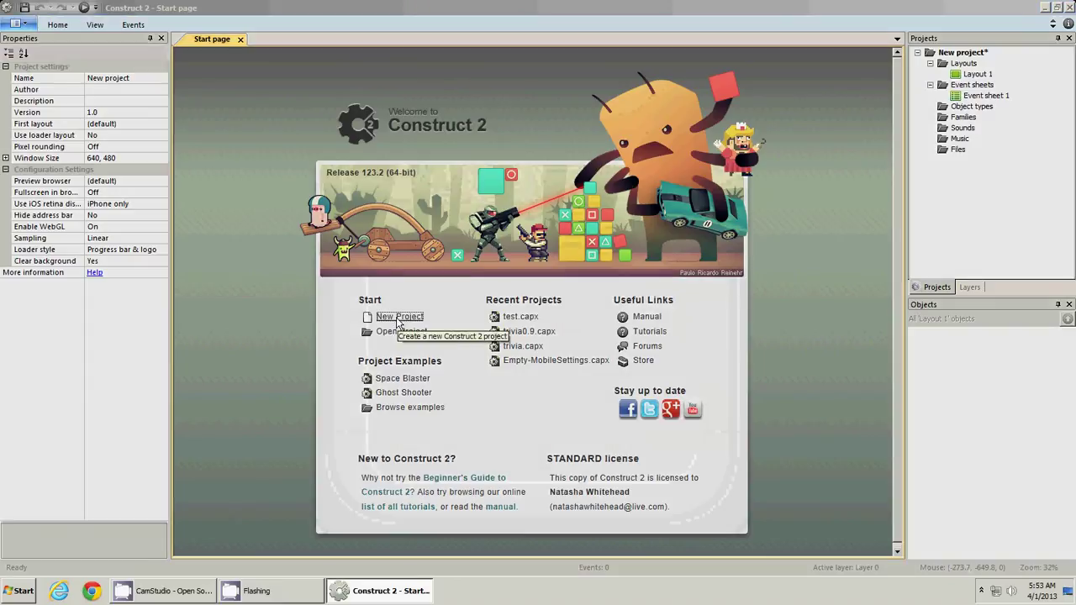
{"action": "left_click", "coordinate": [398, 319]}
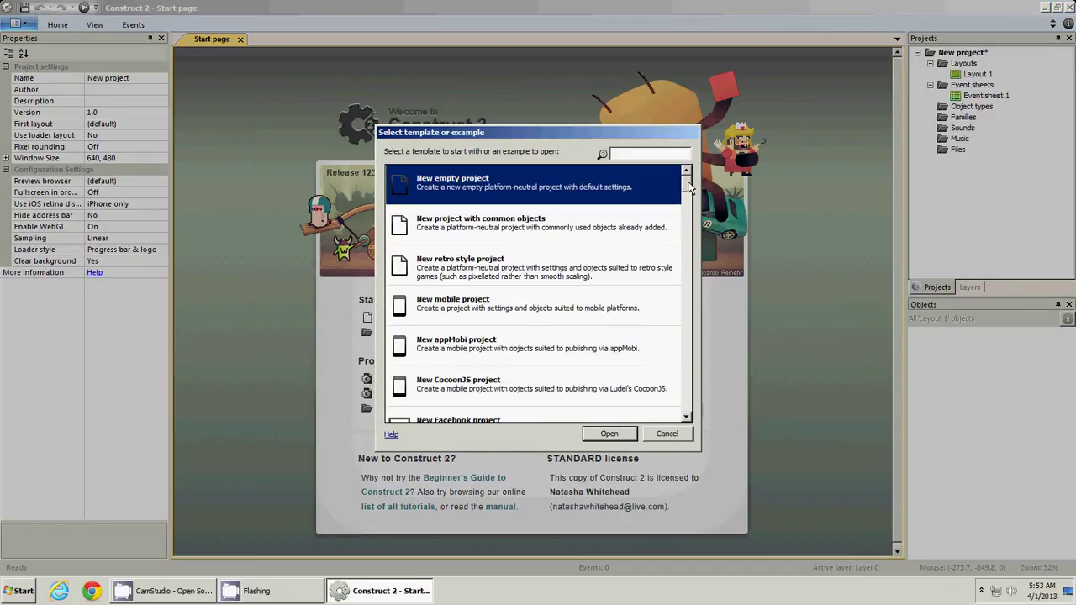
{"action": "mouse_move", "coordinate": [690, 188]}
{"action": "left_mouse_down"}
{"action": "mouse_move", "coordinate": [699, 410]}
{"action": "mouse_move", "coordinate": [708, 312]}
{"action": "mouse_move", "coordinate": [698, 196]}
{"action": "left_mouse_up"}
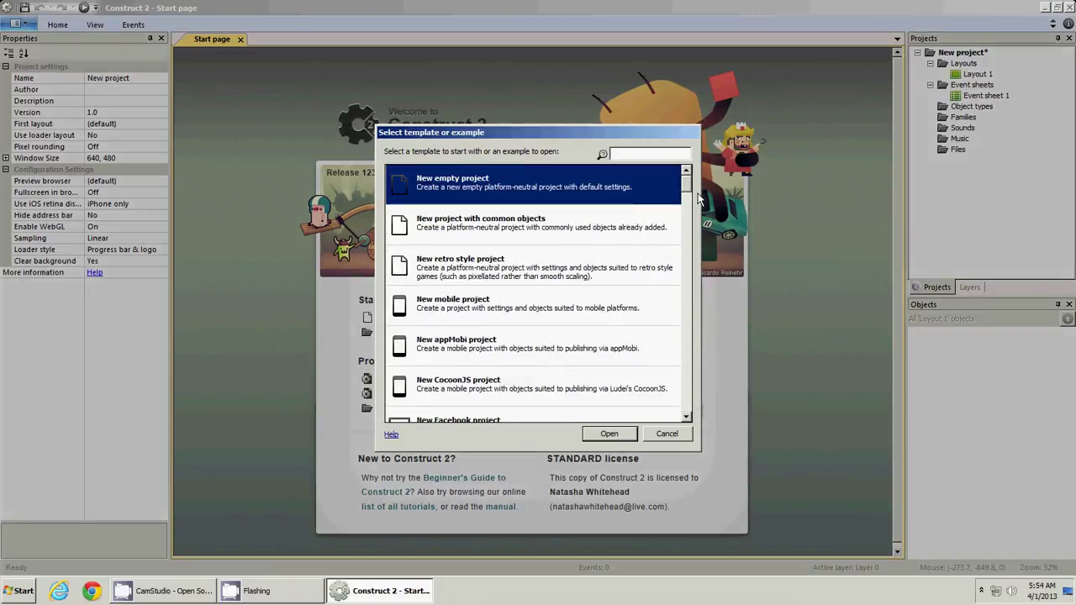
{"action": "left_click", "coordinate": [563, 240]}
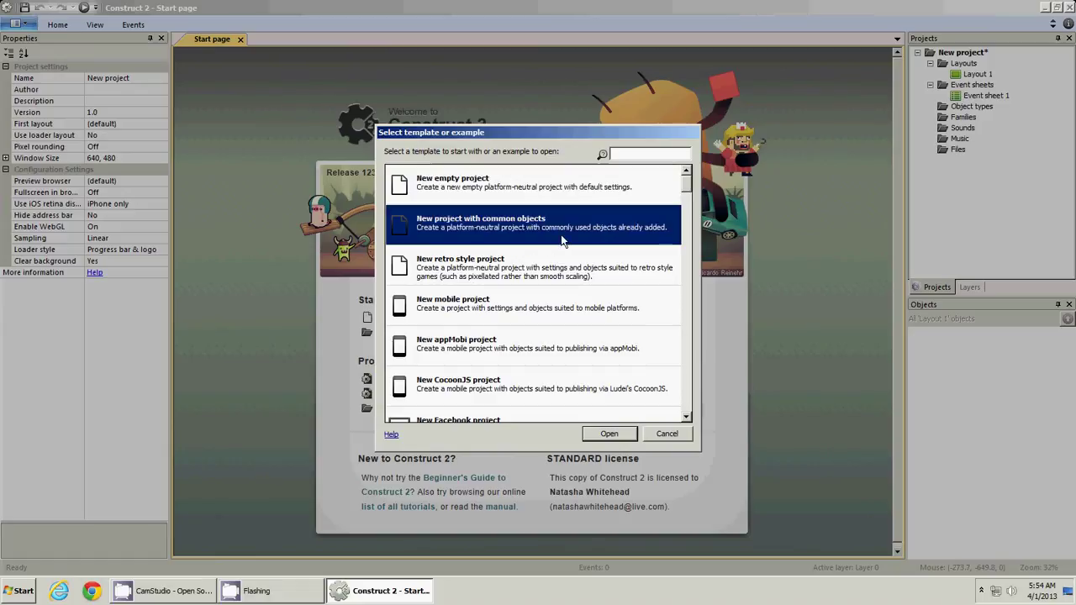
{"action": "left_click", "coordinate": [560, 269]}
{"action": "left_click", "coordinate": [553, 313]}
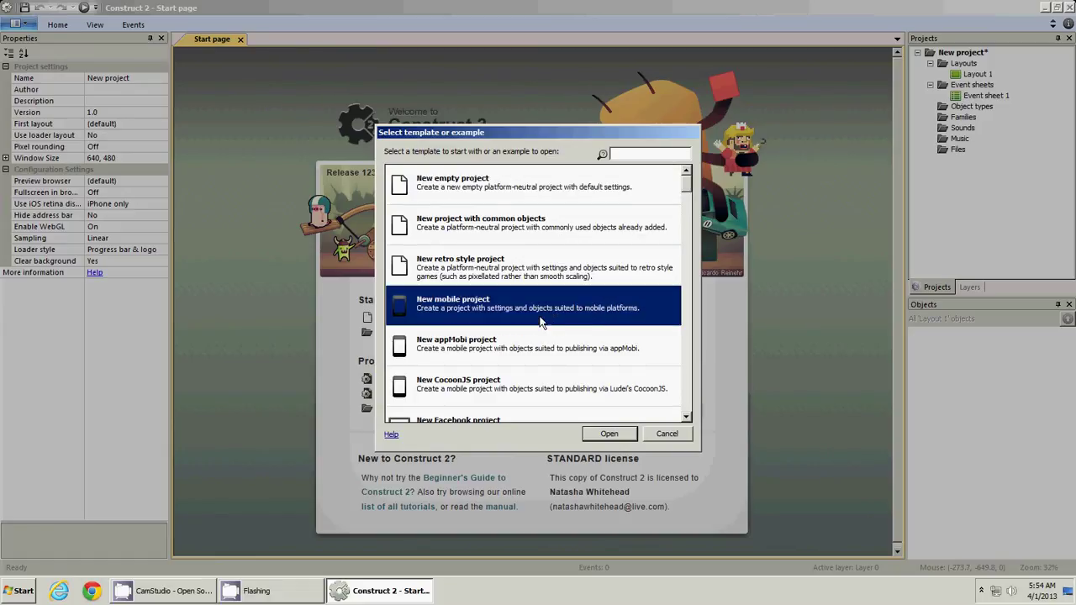
{"action": "left_click", "coordinate": [517, 192]}
{"action": "double_click", "coordinate": [518, 190]}
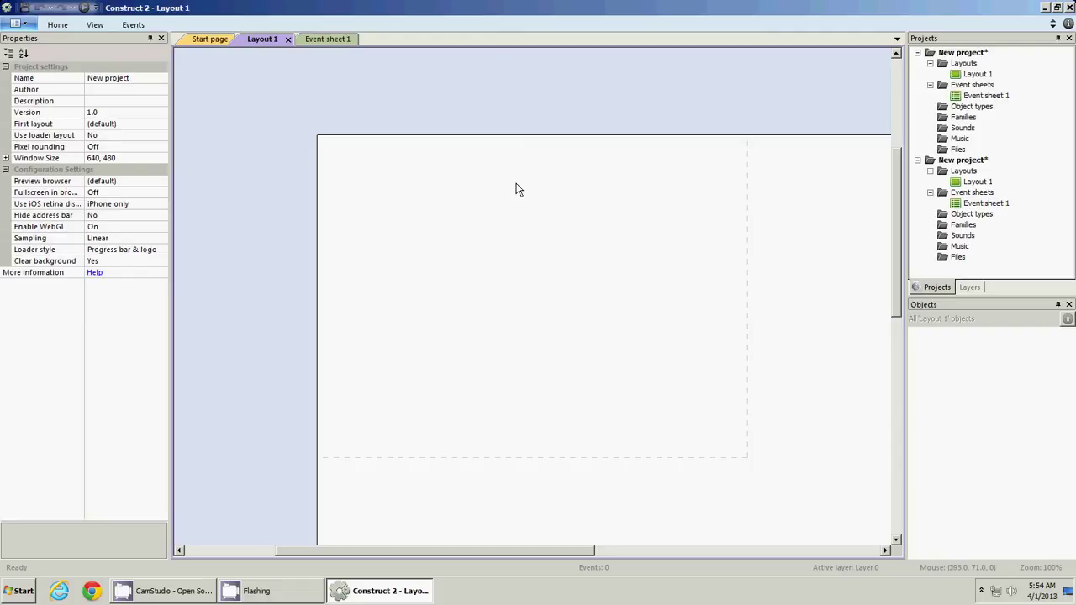
Close the Start page and view the new project's empty Event sheet 1
{"action": "left_click", "coordinate": [209, 39]}
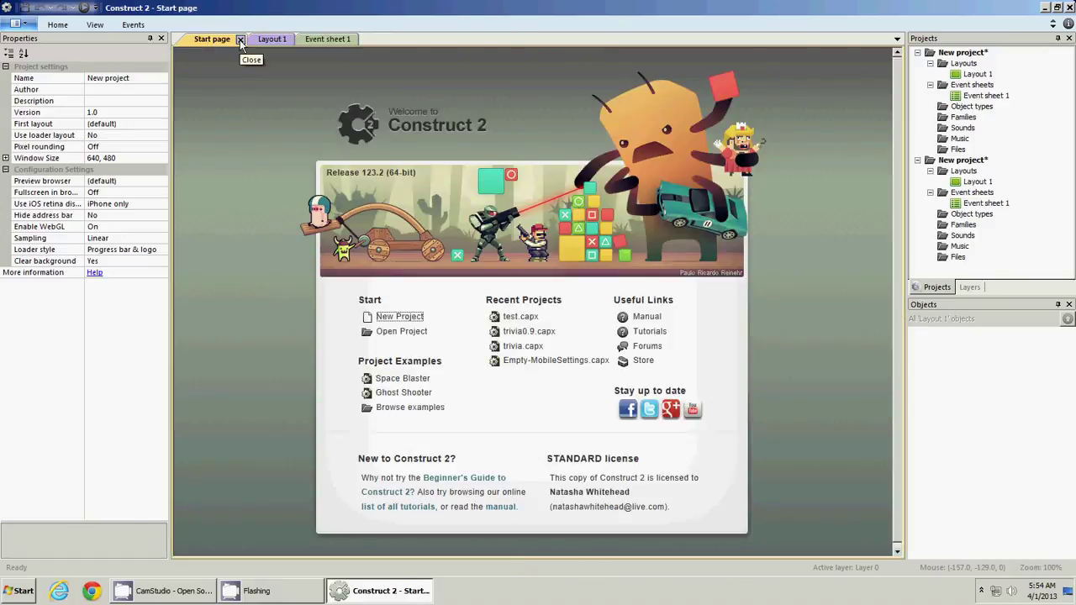
{"action": "left_click", "coordinate": [239, 39]}
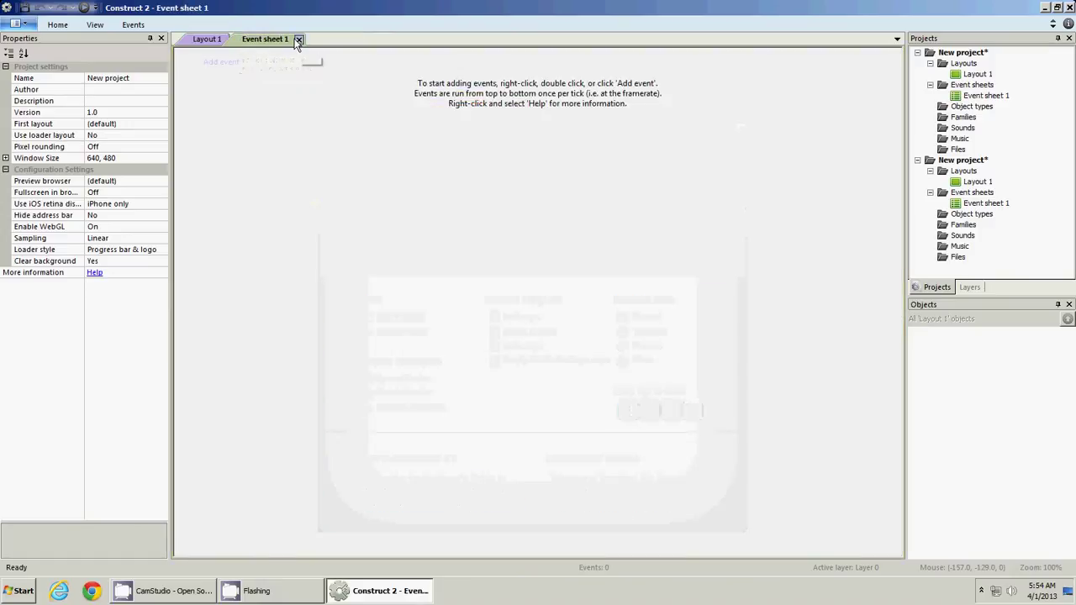
{"action": "left_click", "coordinate": [207, 39]}
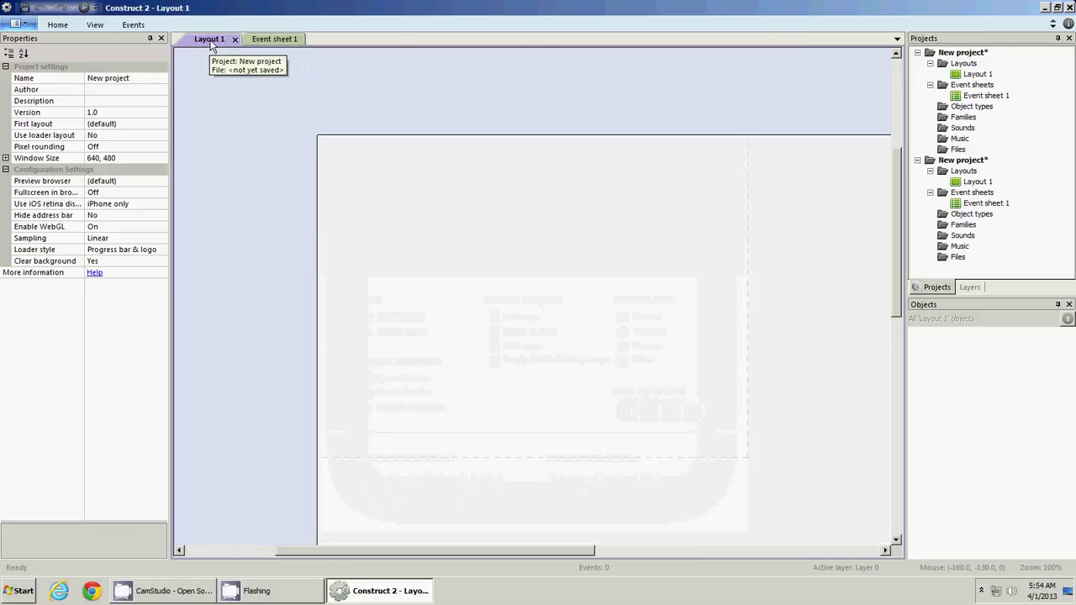
{"action": "left_click", "coordinate": [271, 39]}
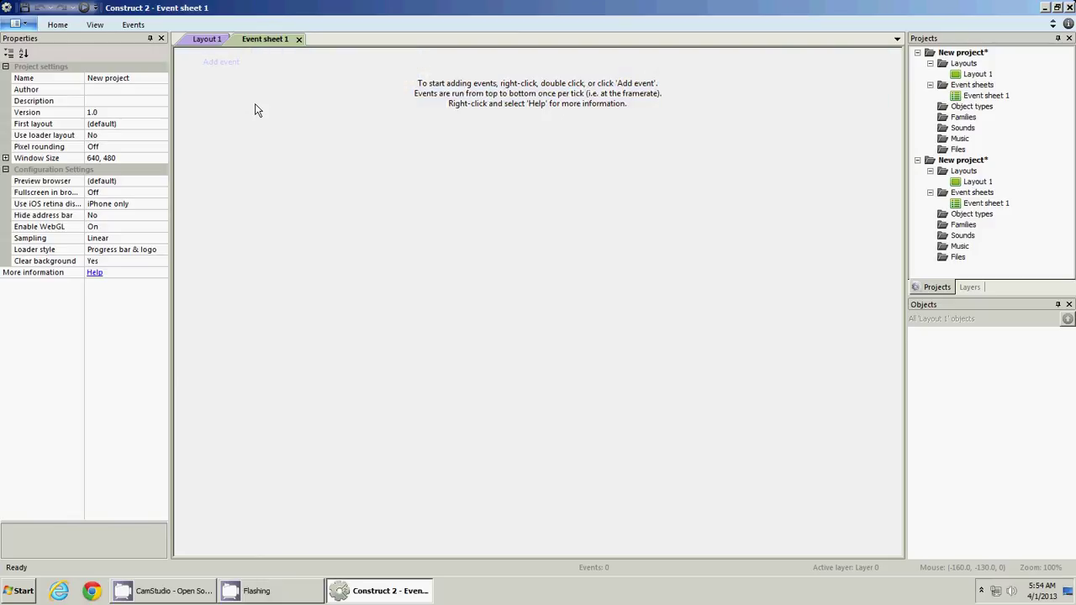
Return to Layout 1 and show its properties, with a 1280, 1024 layout size
{"action": "left_click", "coordinate": [206, 40]}
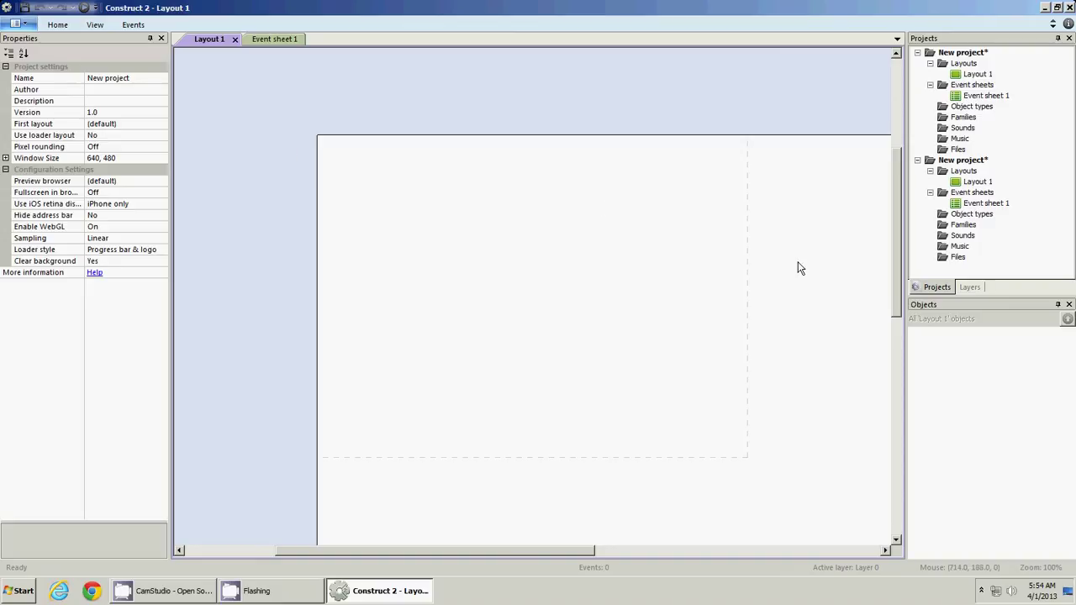
{"action": "left_click", "coordinate": [973, 287]}
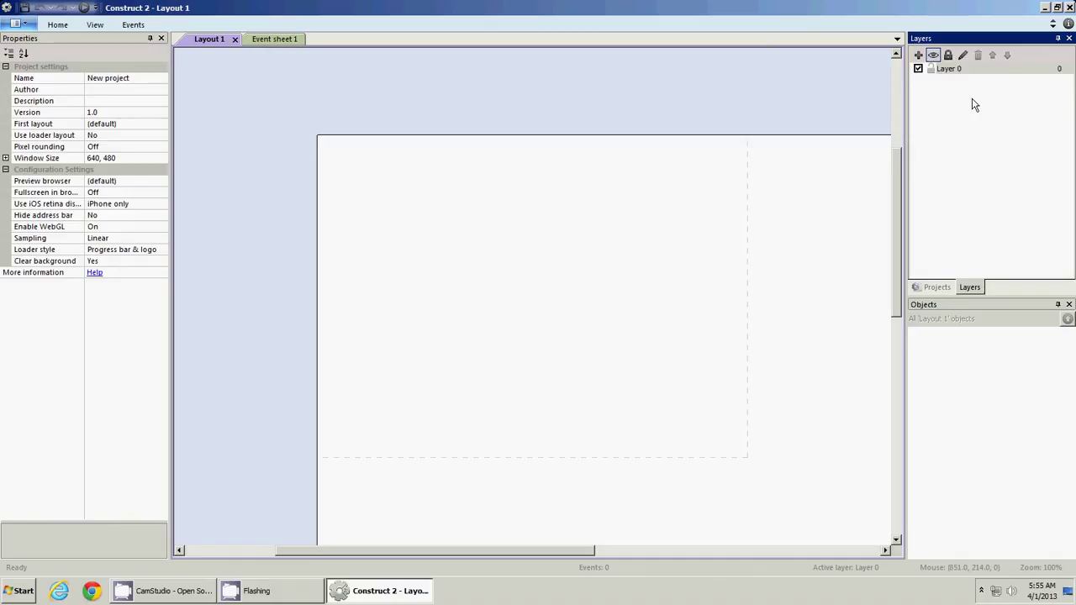
{"action": "left_click", "coordinate": [937, 287]}
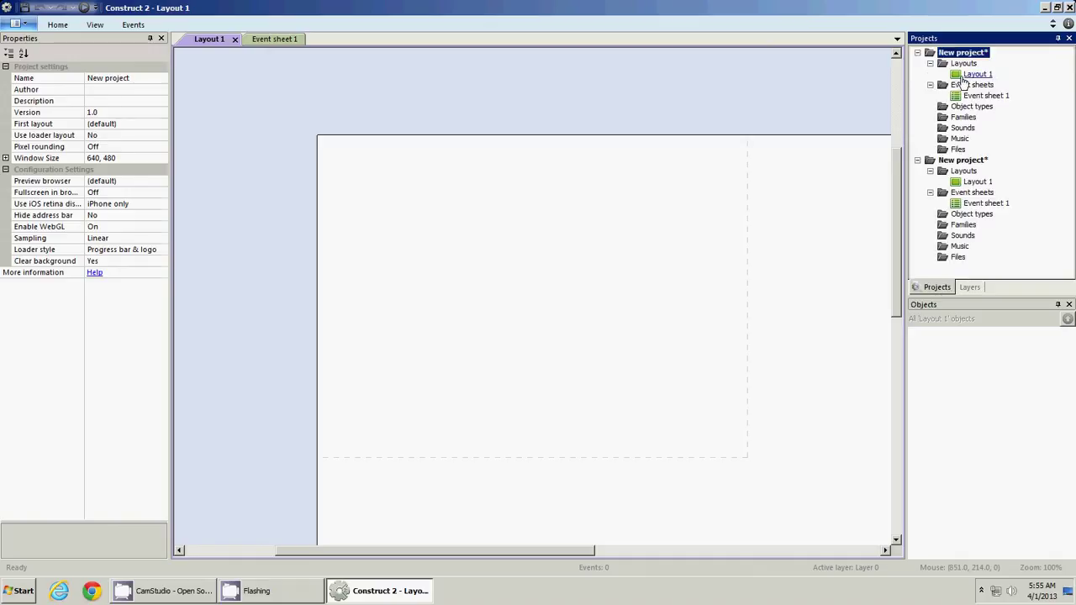
{"action": "left_click", "coordinate": [975, 74]}
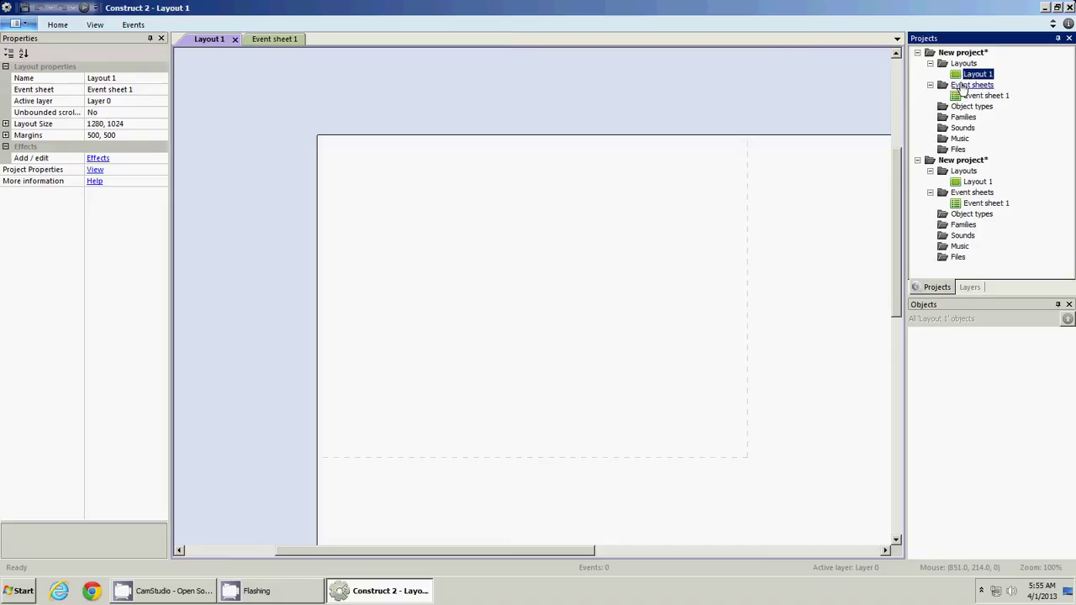
Reselect Layout 1 and view the project settings showing the 640, 480 window size
{"action": "left_click", "coordinate": [979, 77]}
{"action": "left_click", "coordinate": [989, 97]}
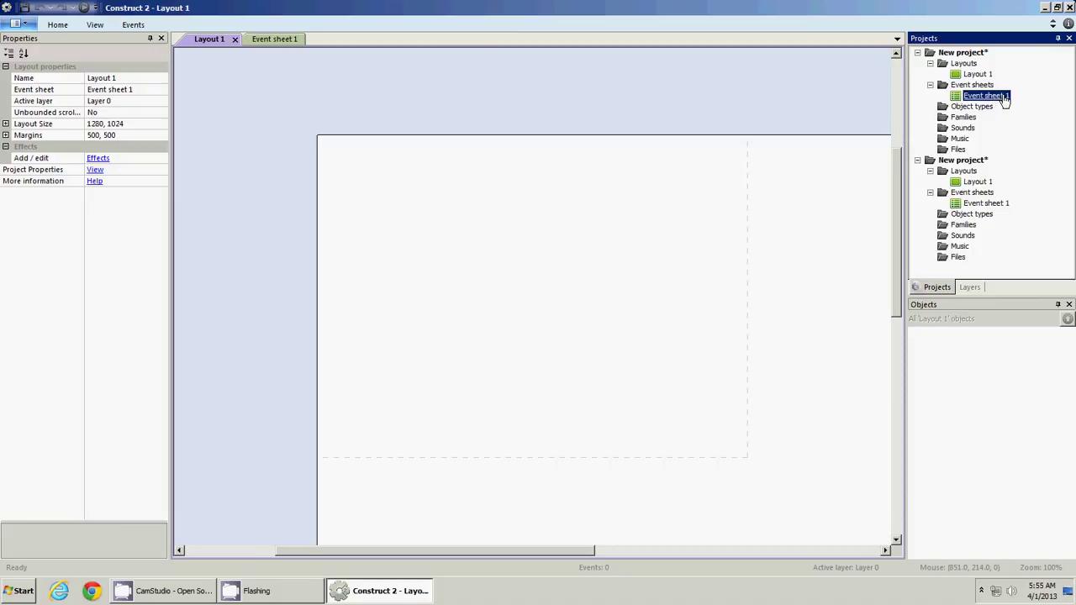
{"action": "left_click", "coordinate": [978, 74]}
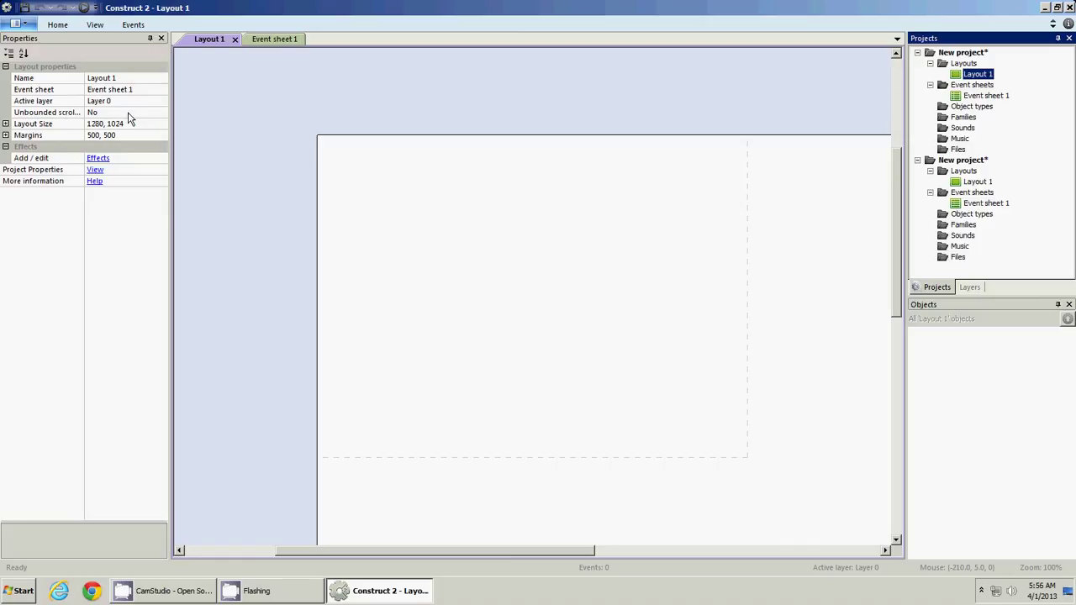
{"action": "left_click", "coordinate": [95, 170]}
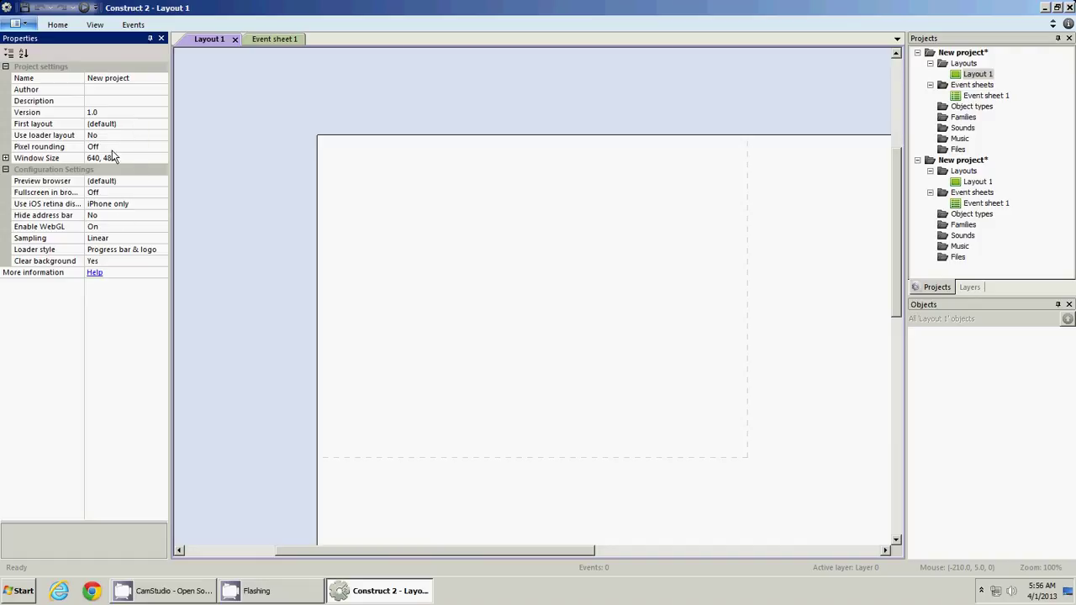
Set the project's preview browser to Chrome, then return to Layout 1's properties
{"action": "left_click", "coordinate": [241, 127]}
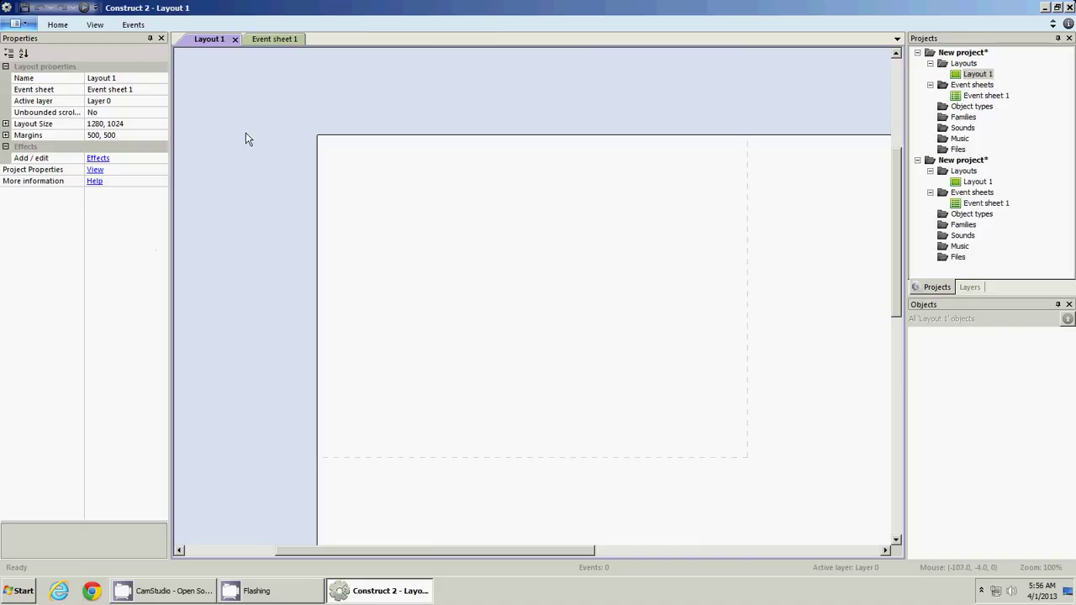
{"action": "left_click", "coordinate": [95, 170]}
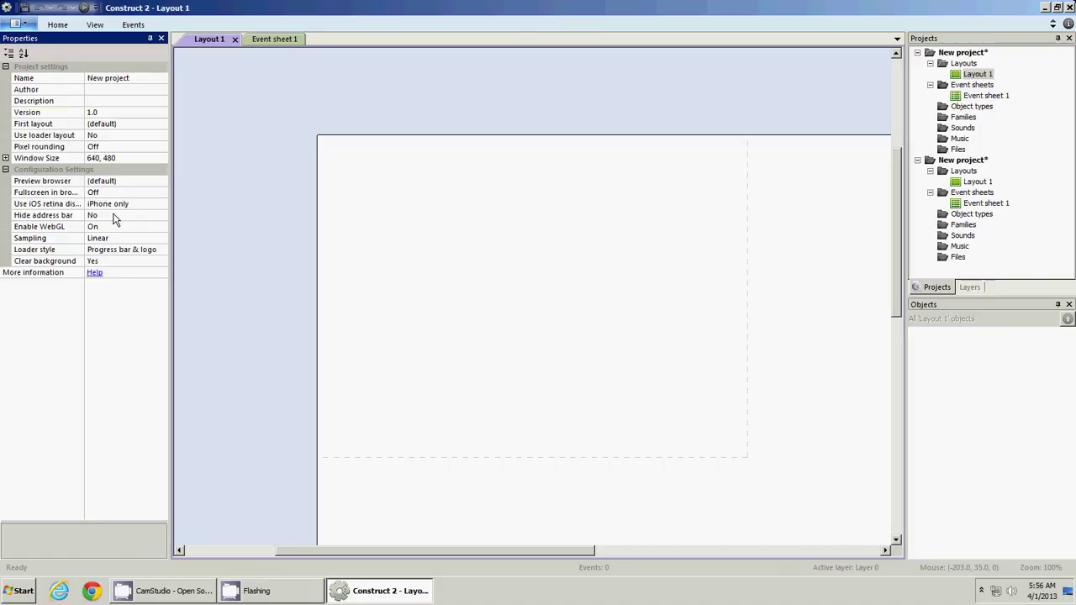
{"action": "left_click", "coordinate": [162, 183]}
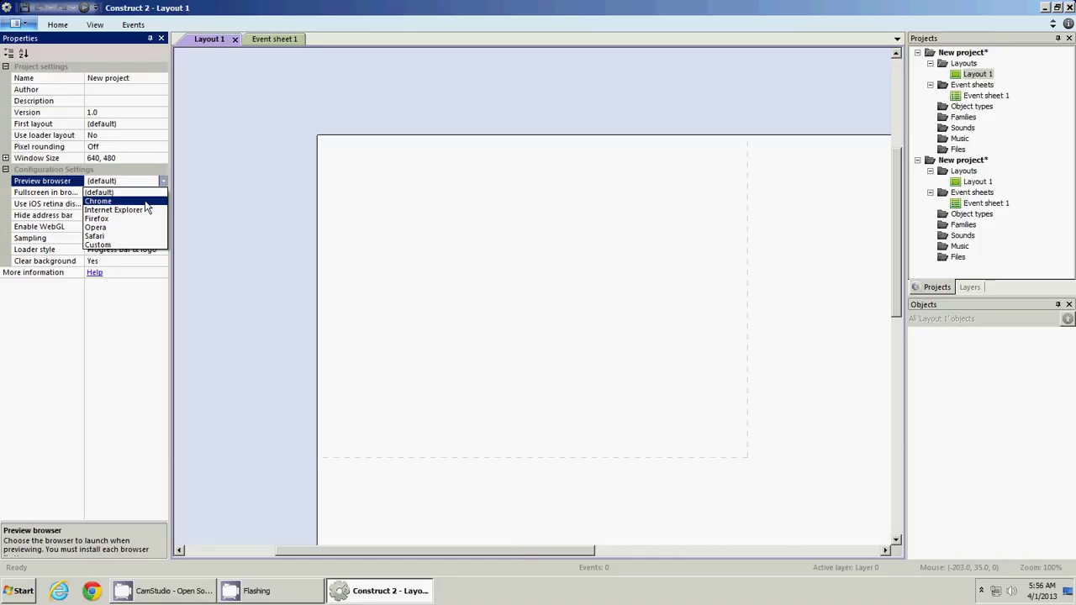
{"action": "left_click", "coordinate": [145, 201]}
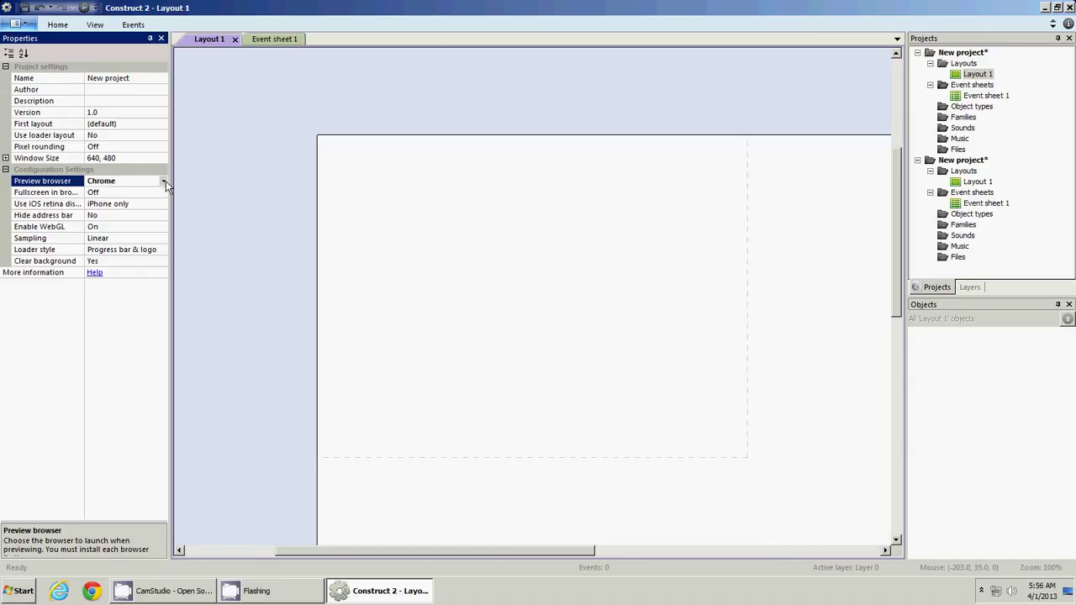
{"action": "left_click", "coordinate": [164, 181]}
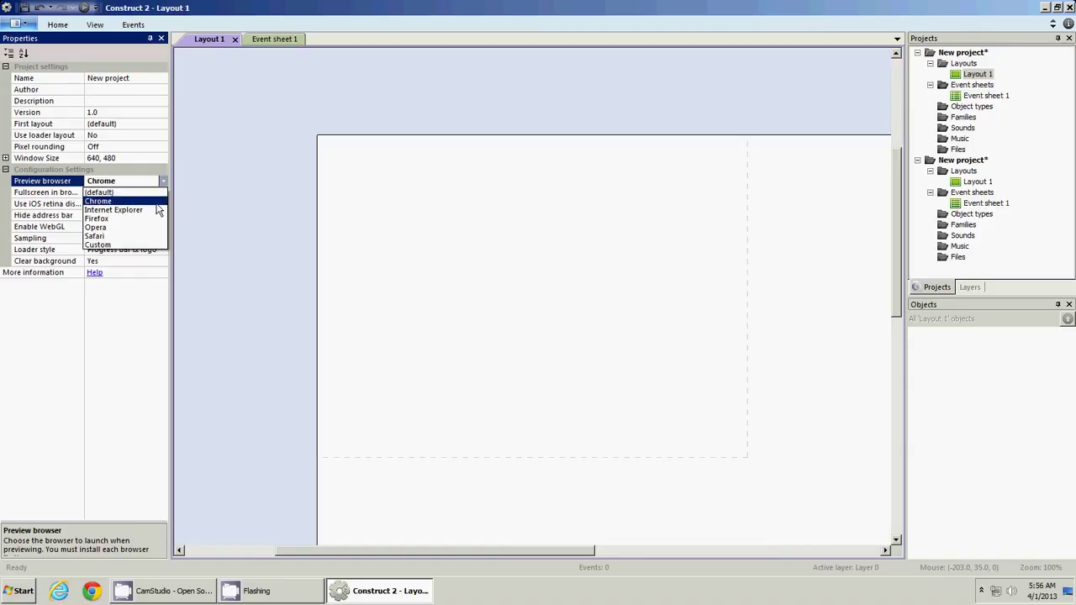
{"action": "left_click", "coordinate": [156, 203]}
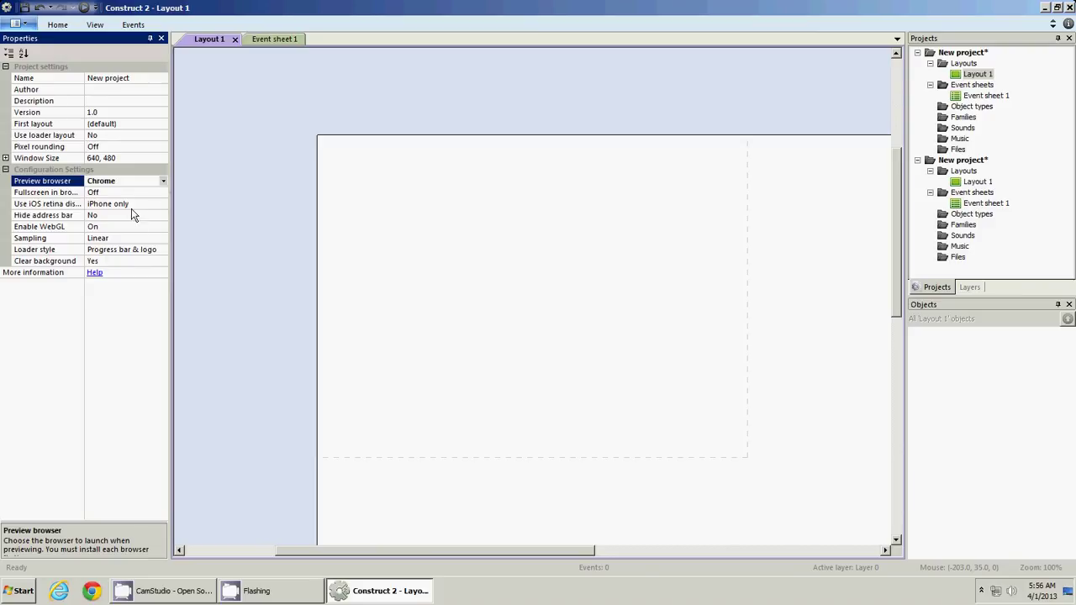
{"action": "left_click", "coordinate": [221, 105]}
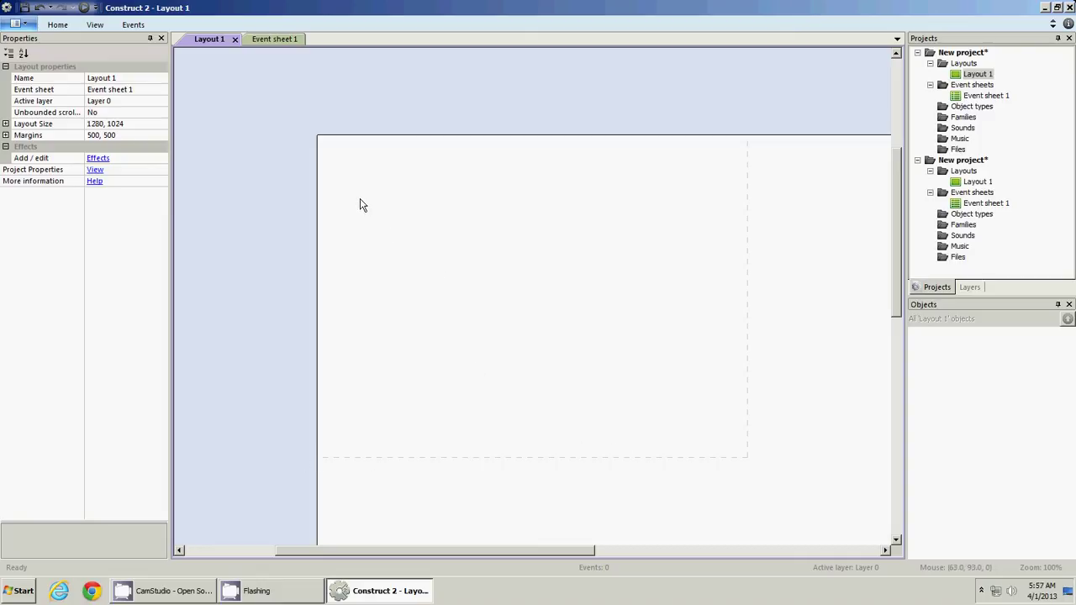
Change Layout 1's layout size to 640, 480 to match the window size
{"action": "left_click", "coordinate": [97, 170]}
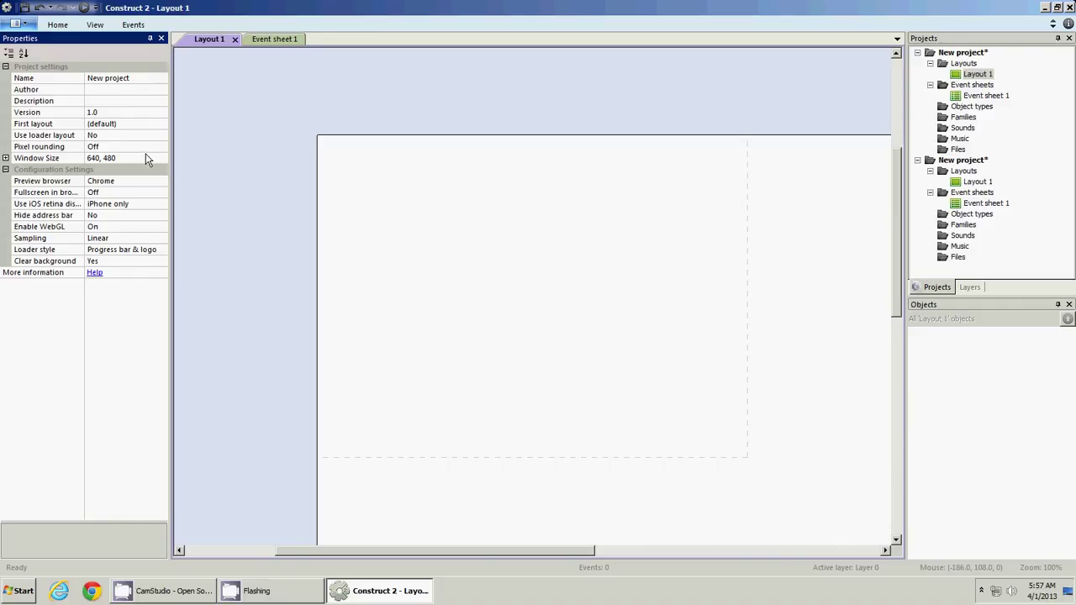
{"action": "left_click", "coordinate": [280, 165]}
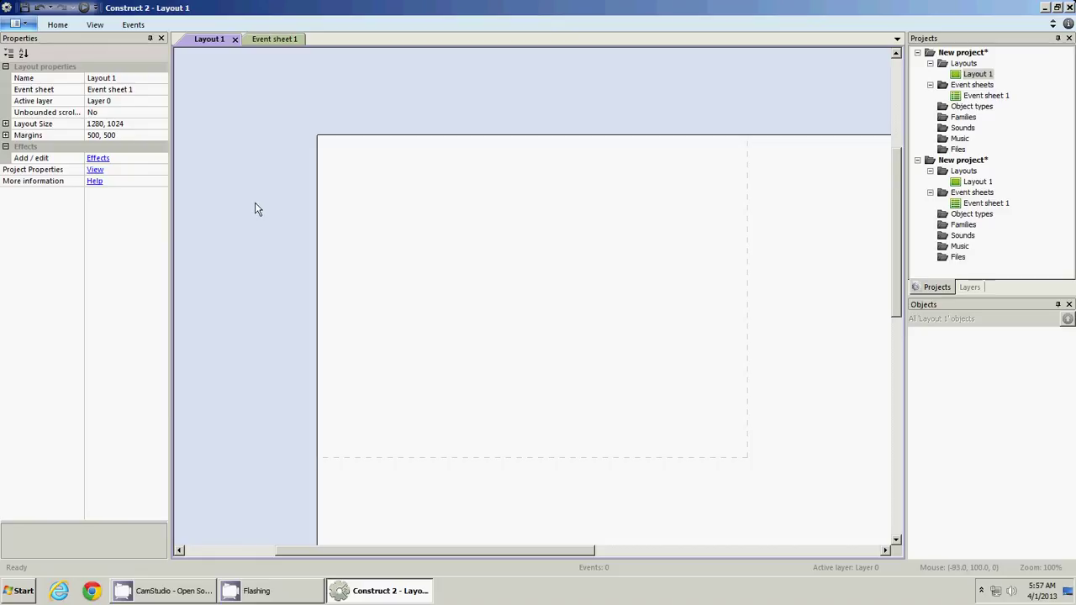
{"action": "left_click", "coordinate": [152, 124]}
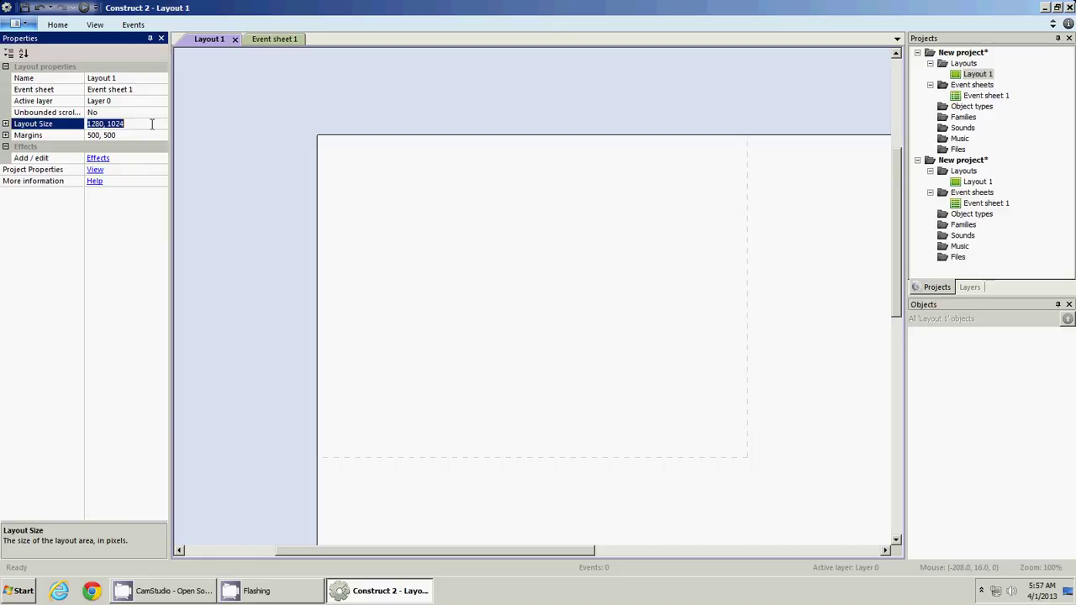
{"action": "type", "text": "640, 480"}
{"action": "key", "text": "Return"}
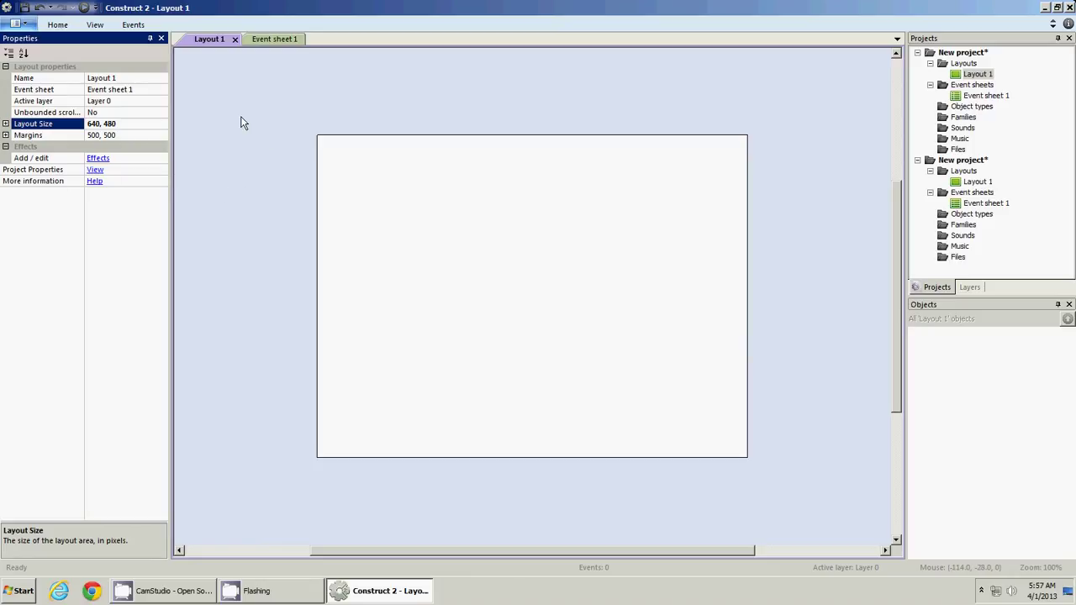
Insert a new Sprite object into Layout 1 from the Insert New Object list
{"action": "left_click", "coordinate": [256, 187]}
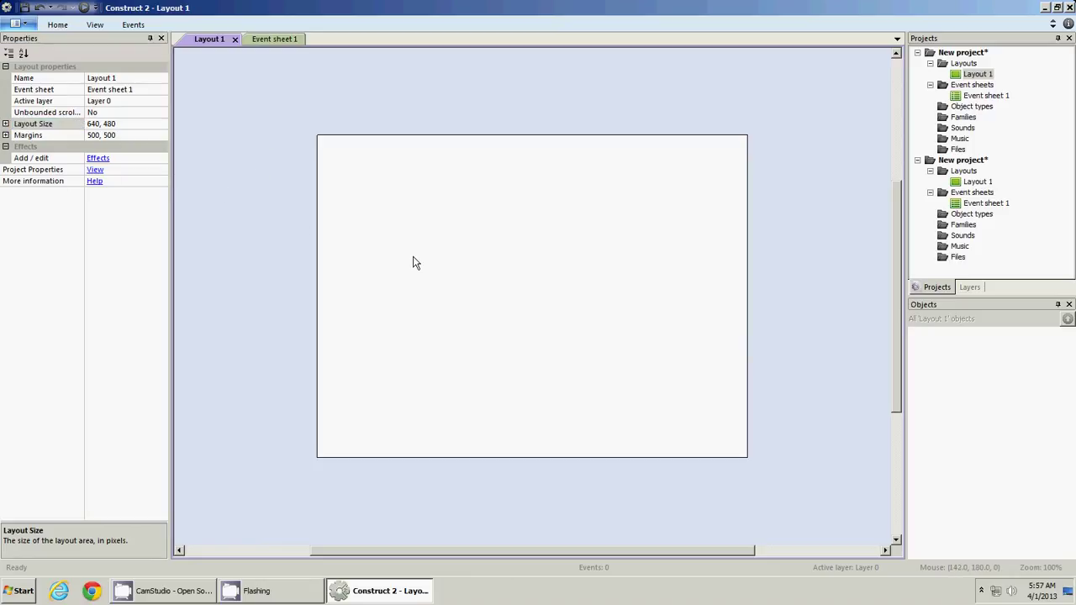
{"action": "double_click", "coordinate": [436, 281]}
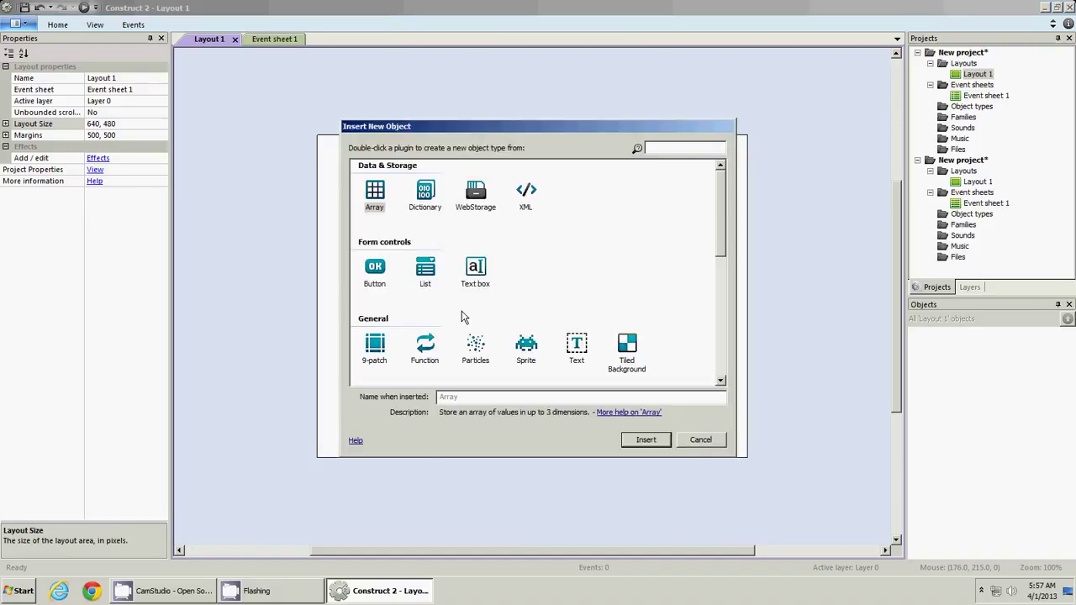
{"action": "left_click", "coordinate": [563, 273]}
{"action": "scroll", "coordinate": [562, 278], "scroll_direction": "down", "scroll_amount": 5}
{"action": "scroll", "coordinate": [562, 285], "scroll_direction": "up", "scroll_amount": 3}
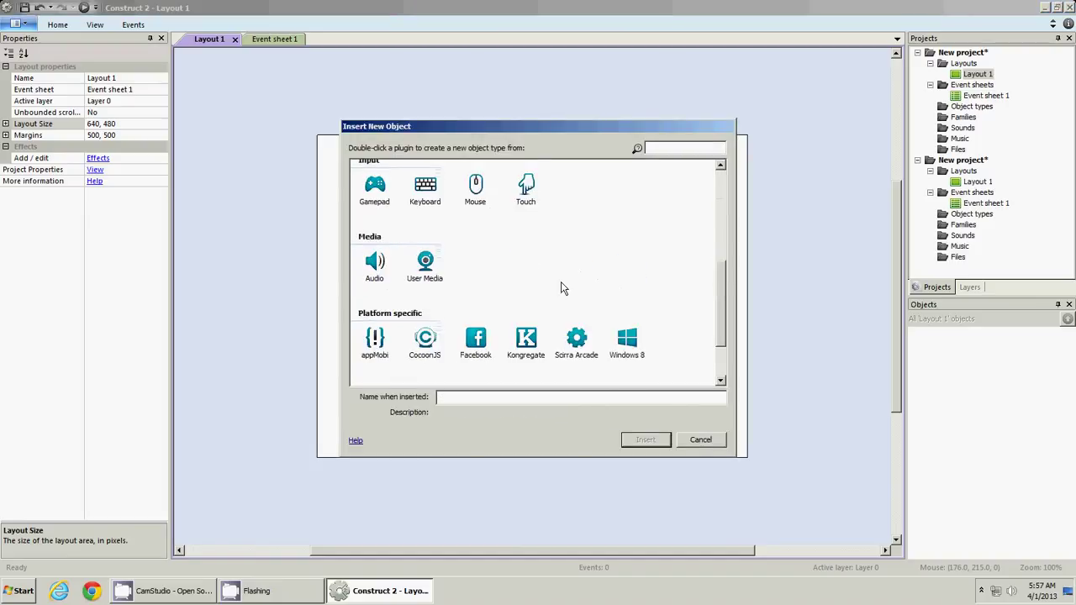
{"action": "scroll", "coordinate": [562, 289], "scroll_direction": "up", "scroll_amount": 2}
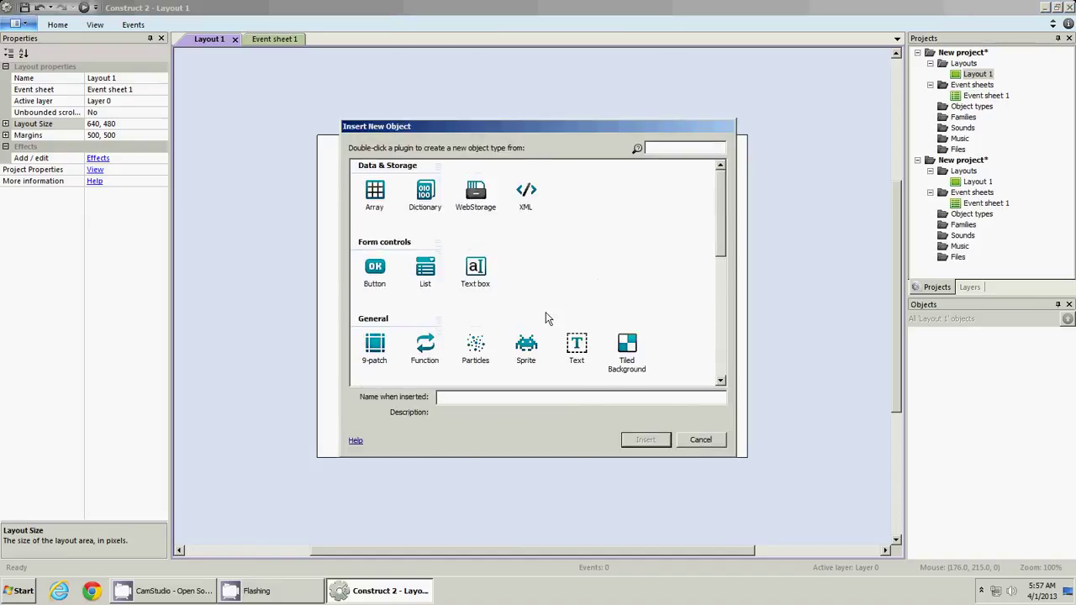
{"action": "left_click", "coordinate": [533, 352]}
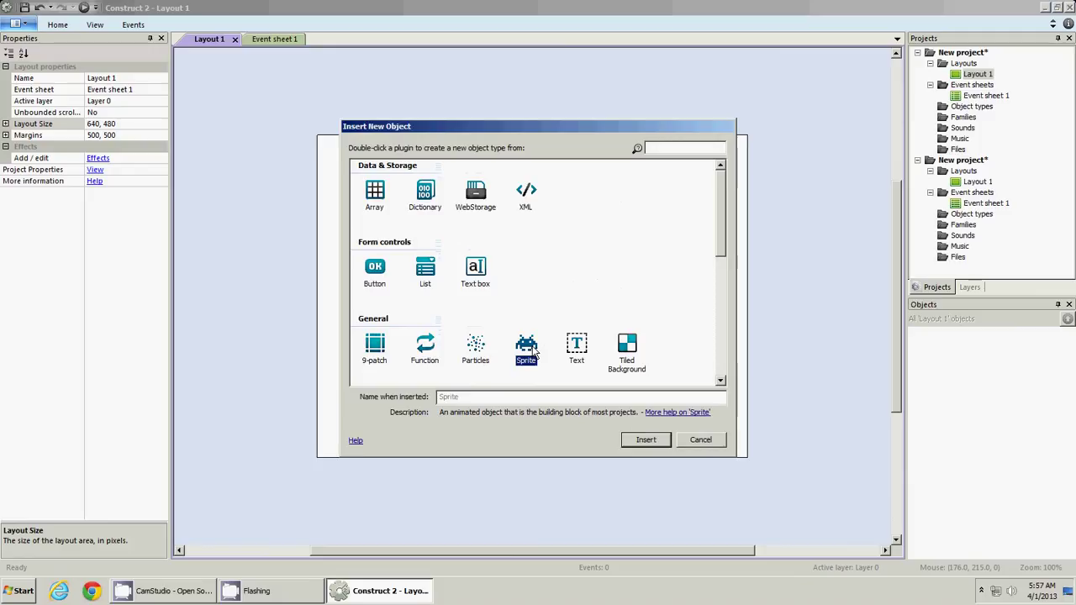
{"action": "double_click", "coordinate": [533, 351]}
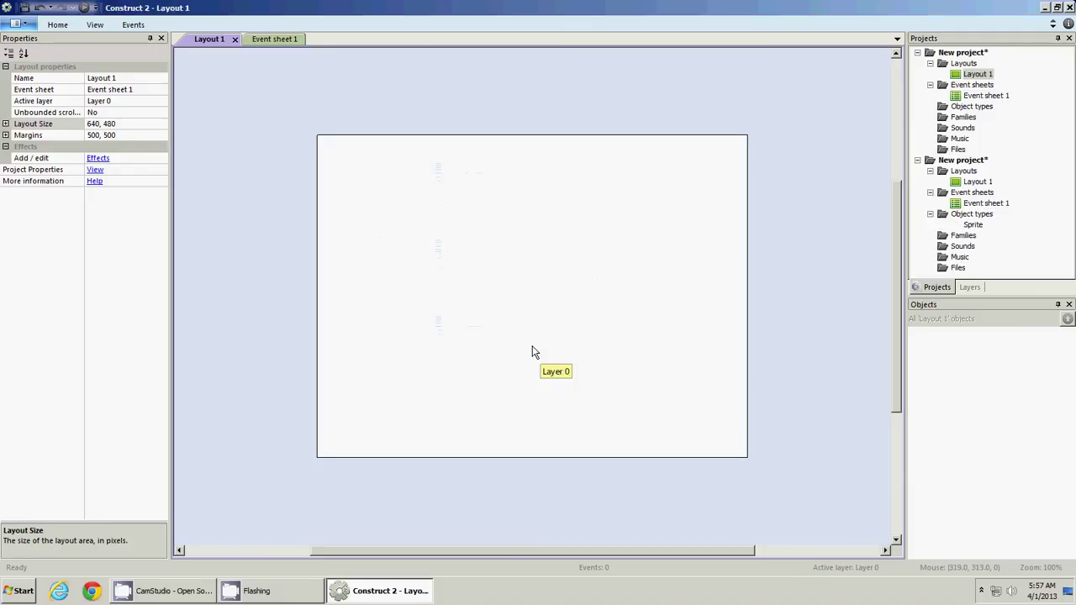
Place the sprite and resize its image canvas to 32 x 32 pixels
{"action": "left_click", "coordinate": [469, 251]}
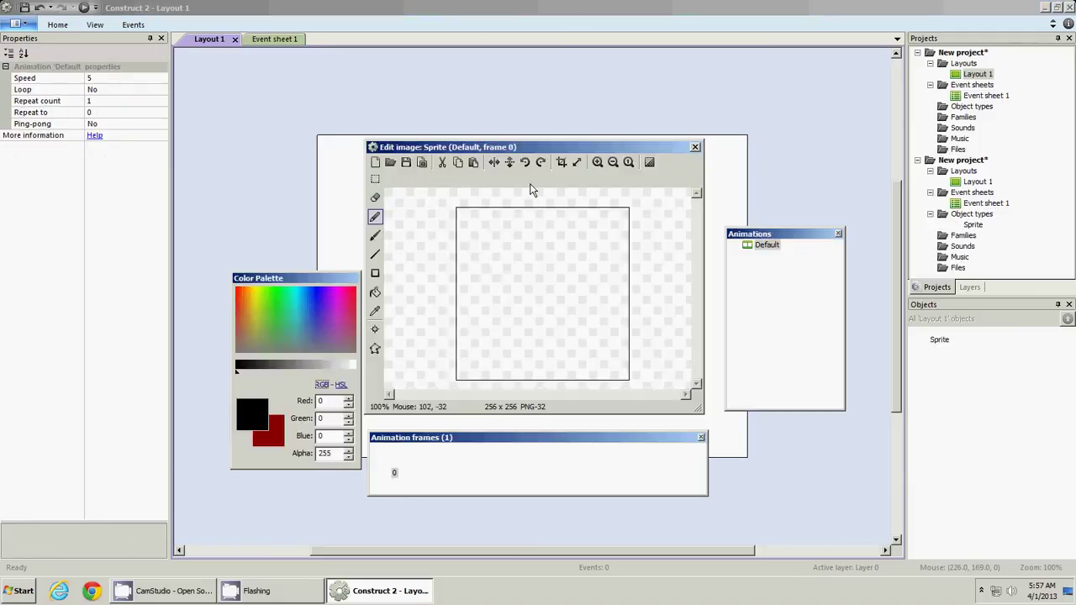
{"action": "left_click", "coordinate": [577, 163]}
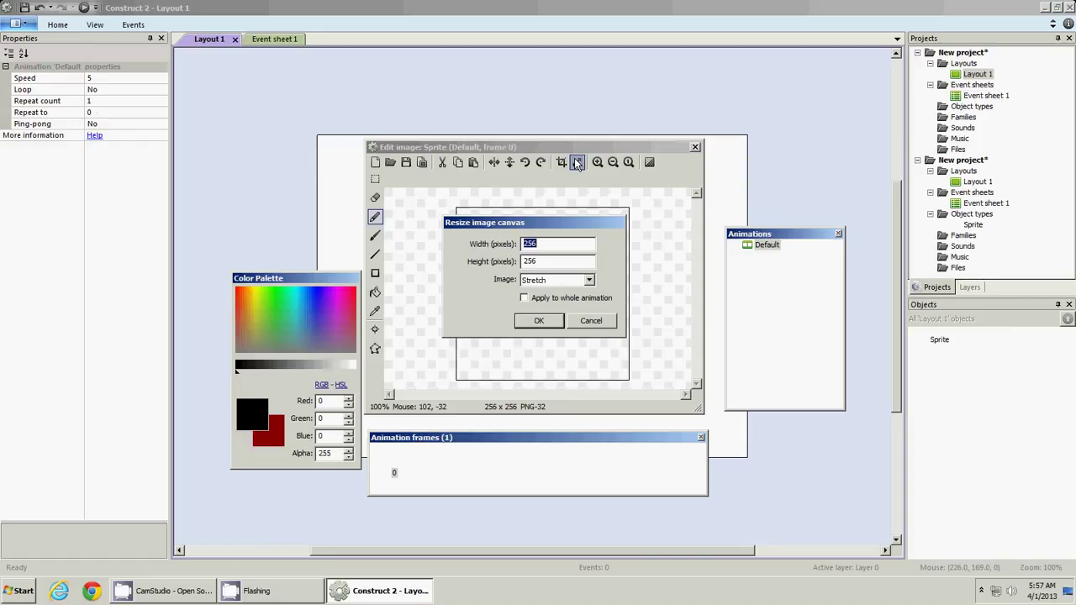
{"action": "type", "text": "32"}
{"action": "key", "text": "Tab"}
{"action": "key", "text": "Return"}
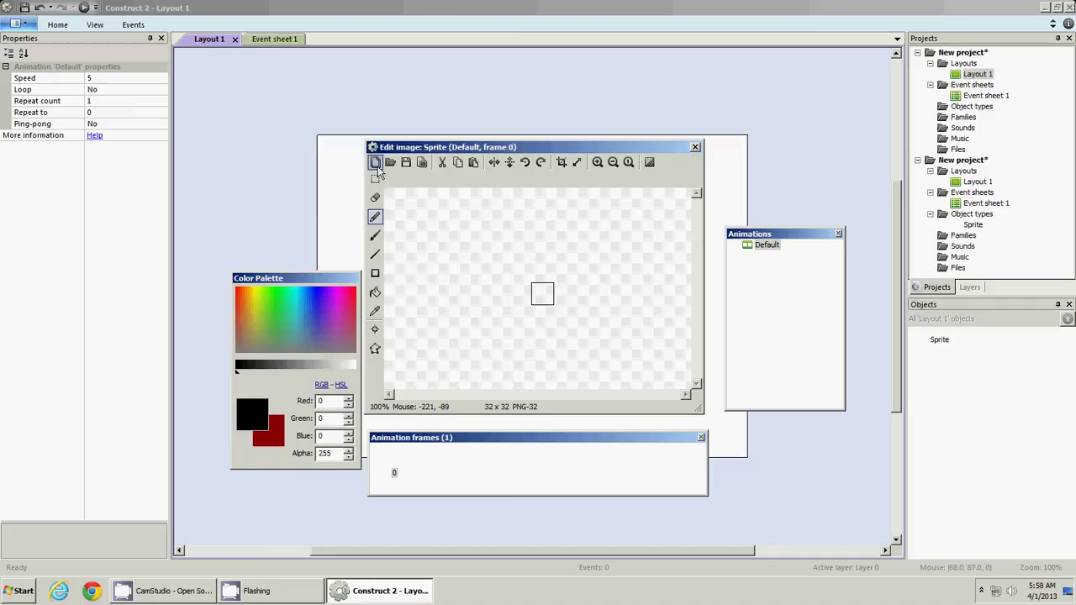
{"action": "left_click", "coordinate": [375, 218]}
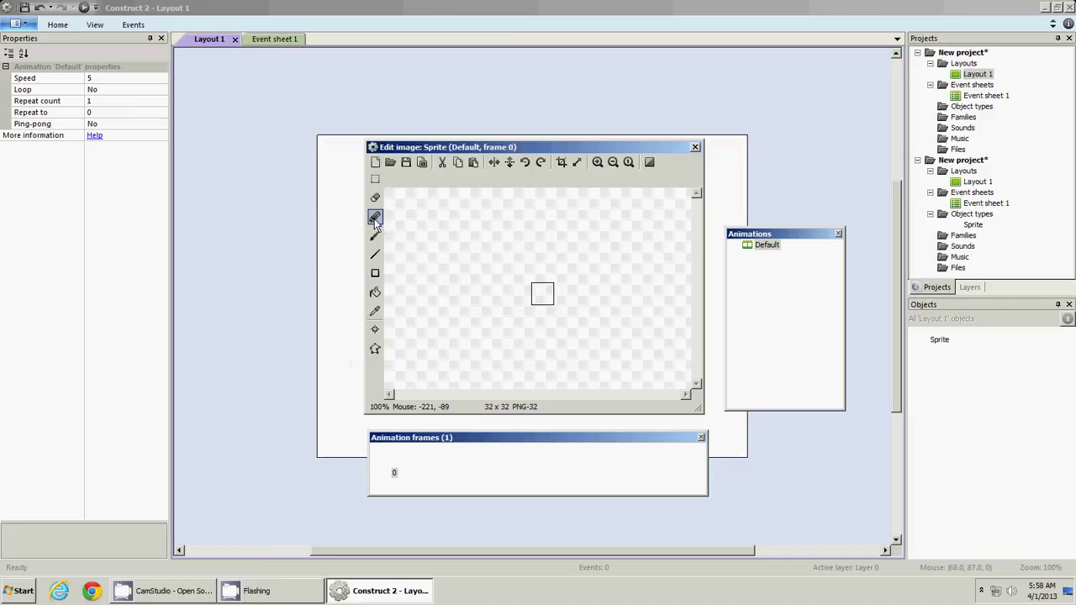
{"action": "left_click", "coordinate": [375, 218]}
{"action": "scroll", "coordinate": [458, 307], "scroll_direction": "up", "scroll_amount": 3}
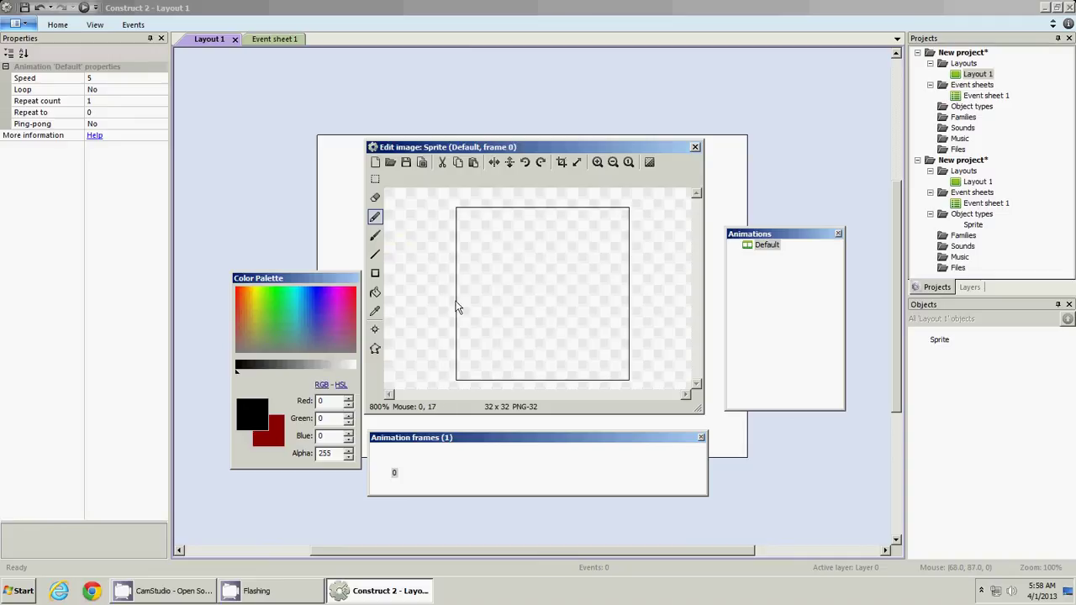
{"action": "mouse_move", "coordinate": [456, 242]}
{"action": "left_mouse_down"}
{"action": "mouse_move", "coordinate": [528, 261]}
{"action": "mouse_move", "coordinate": [631, 246]}
{"action": "left_mouse_up"}
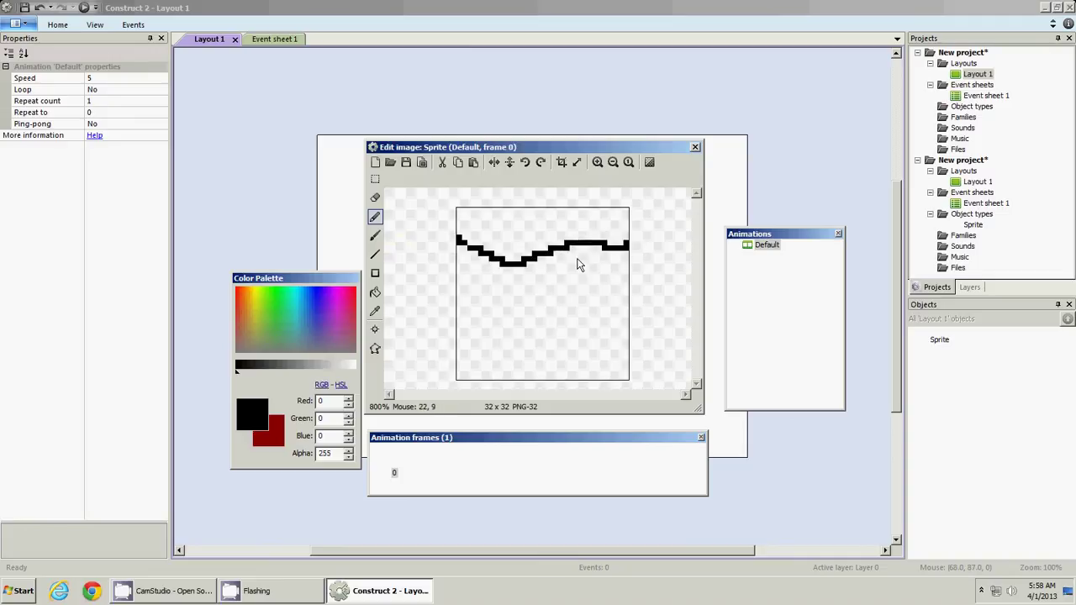
{"action": "key", "text": "ctrl+z"}
{"action": "left_click", "coordinate": [375, 235]}
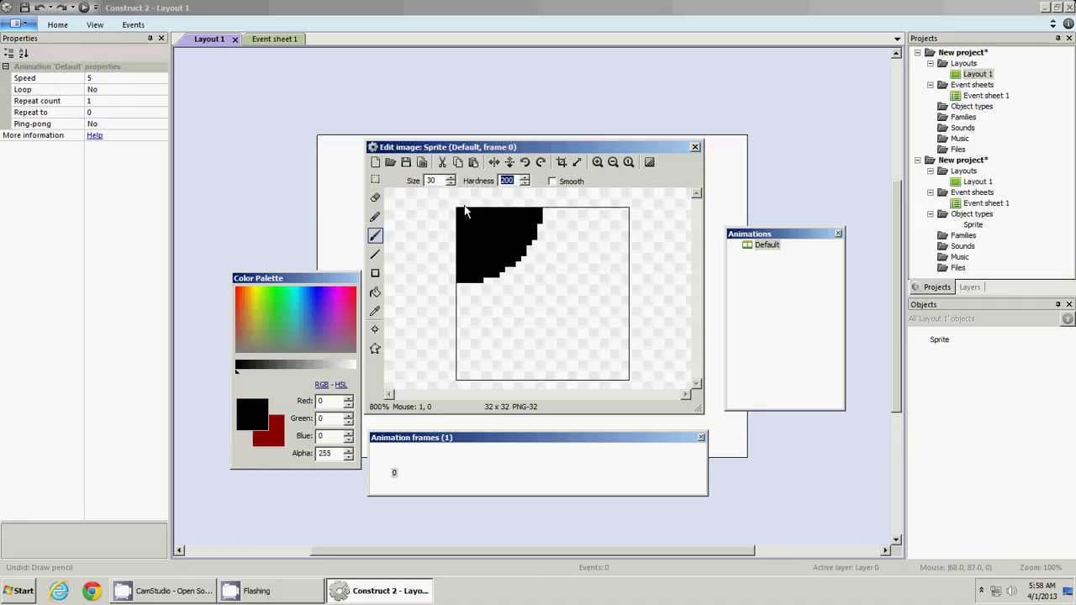
{"action": "type", "text": "0"}
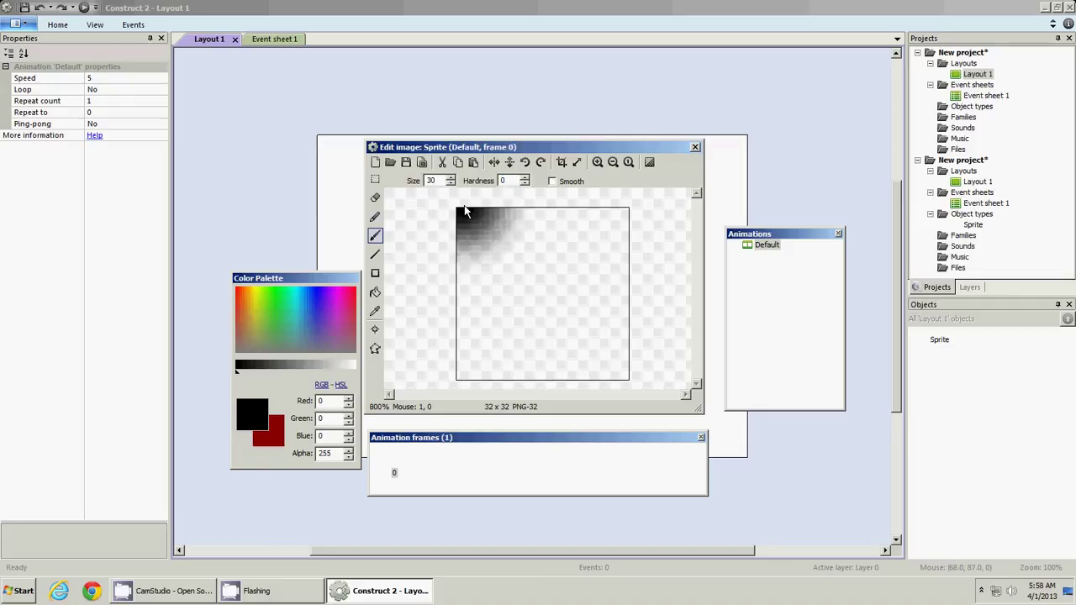
{"action": "mouse_move", "coordinate": [465, 212]}
{"action": "left_mouse_down"}
{"action": "mouse_move", "coordinate": [484, 274]}
{"action": "mouse_move", "coordinate": [524, 294]}
{"action": "mouse_move", "coordinate": [515, 280]}
{"action": "mouse_move", "coordinate": [539, 333]}
{"action": "mouse_move", "coordinate": [507, 282]}
{"action": "mouse_move", "coordinate": [526, 323]}
{"action": "left_mouse_up"}
{"action": "key", "text": "ctrl+z"}
{"action": "scroll", "coordinate": [412, 320], "scroll_direction": "down", "scroll_amount": 3, "text": "ctrl"}
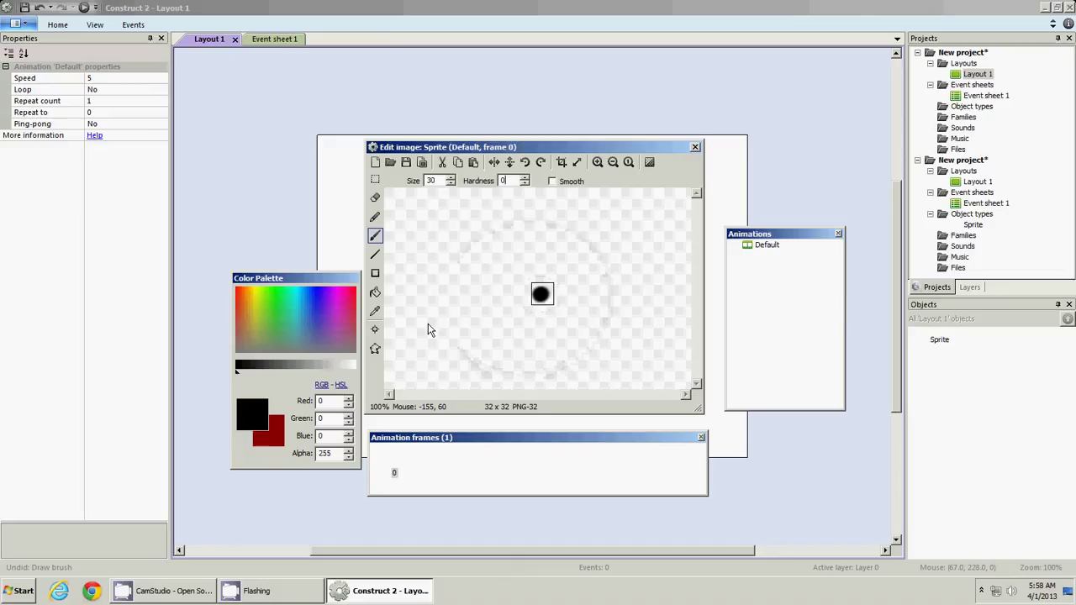
{"action": "scroll", "coordinate": [497, 337], "scroll_direction": "up", "scroll_amount": 4, "text": "ctrl"}
{"action": "scroll", "coordinate": [497, 337], "scroll_direction": "down", "scroll_amount": 2, "text": "ctrl"}
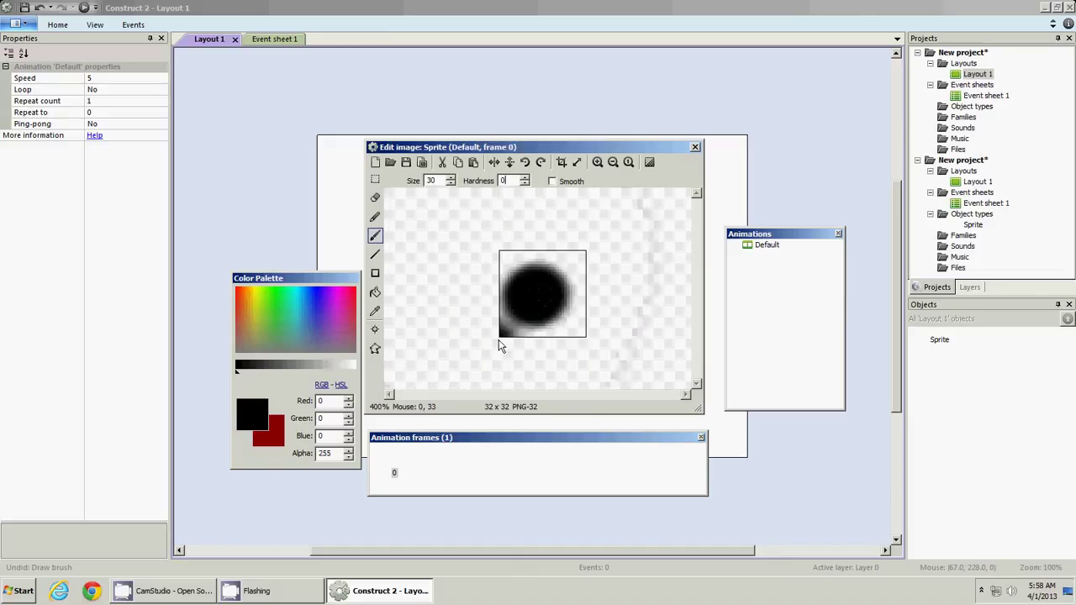
{"action": "scroll", "coordinate": [500, 345], "scroll_direction": "up", "scroll_amount": 1, "text": "ctrl"}
{"action": "key", "text": "ctrl+z"}
{"action": "key", "text": "ctrl+z"}
{"action": "key", "text": "ctrl+z"}
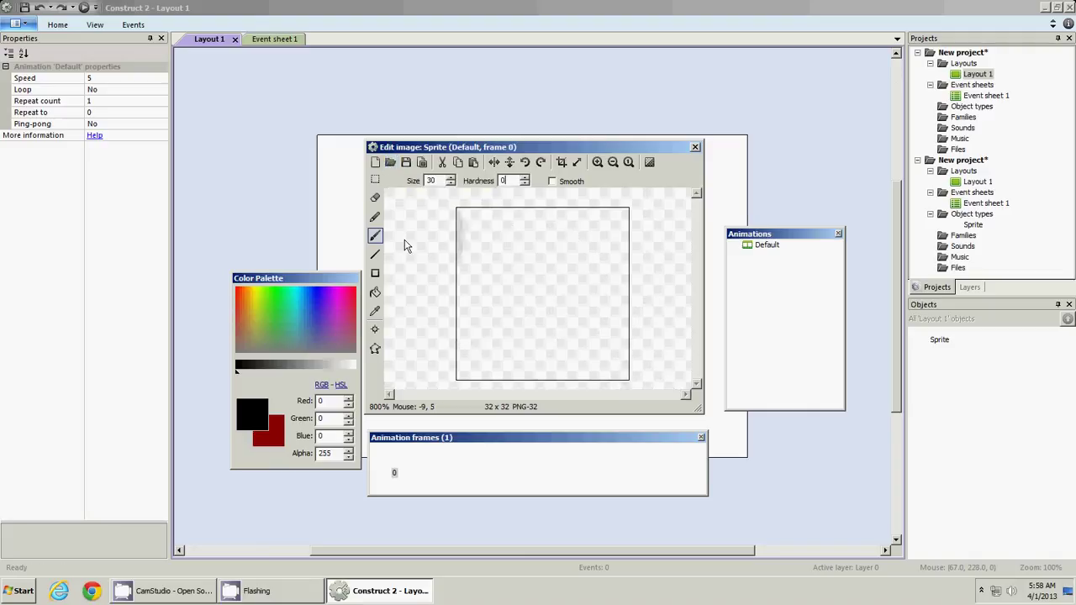
{"action": "left_click", "coordinate": [380, 218]}
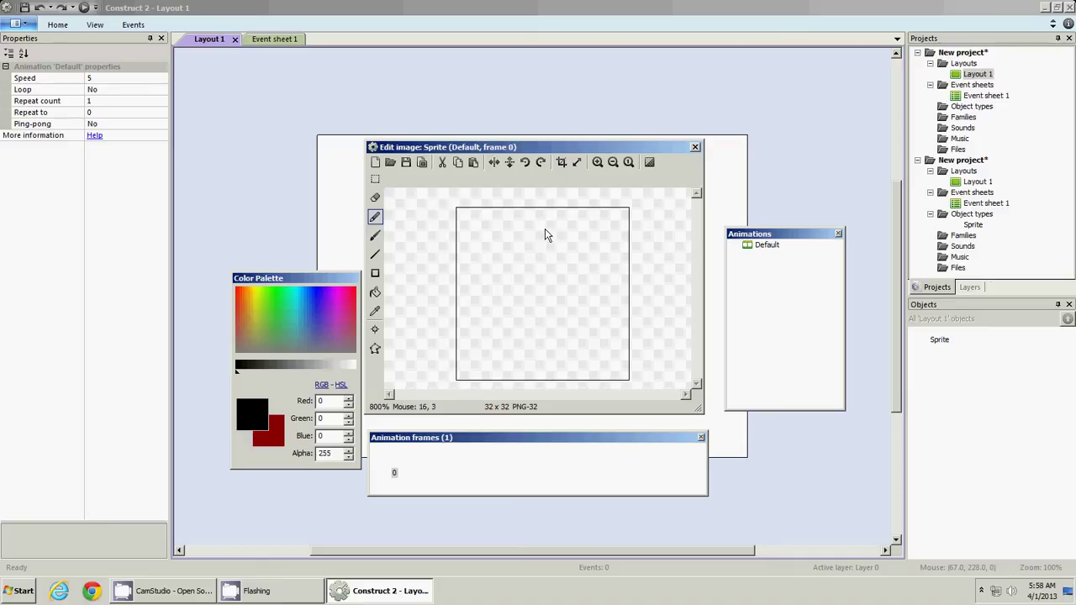
Draw a black pixel stick figure with the Pencil and fill its face yellow
{"action": "mouse_move", "coordinate": [545, 229]}
{"action": "left_mouse_down"}
{"action": "mouse_move", "coordinate": [503, 251]}
{"action": "mouse_move", "coordinate": [509, 274]}
{"action": "mouse_move", "coordinate": [549, 297]}
{"action": "mouse_move", "coordinate": [576, 261]}
{"action": "mouse_move", "coordinate": [538, 224]}
{"action": "left_mouse_up"}
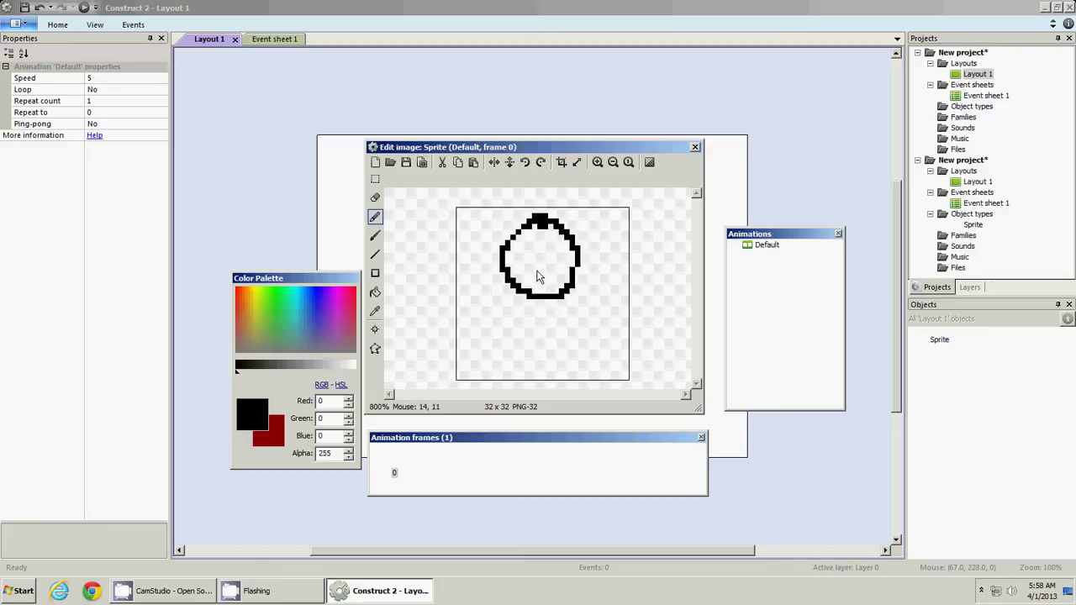
{"action": "mouse_move", "coordinate": [547, 304]}
{"action": "left_mouse_down"}
{"action": "mouse_move", "coordinate": [521, 373]}
{"action": "mouse_move", "coordinate": [540, 338]}
{"action": "mouse_move", "coordinate": [565, 380]}
{"action": "mouse_move", "coordinate": [544, 320]}
{"action": "mouse_move", "coordinate": [517, 337]}
{"action": "mouse_move", "coordinate": [571, 330]}
{"action": "left_mouse_up"}
{"action": "mouse_move", "coordinate": [529, 243]}
{"action": "left_mouse_down"}
{"action": "mouse_move", "coordinate": [529, 260]}
{"action": "mouse_move", "coordinate": [550, 263]}
{"action": "mouse_move", "coordinate": [555, 275]}
{"action": "left_mouse_up"}
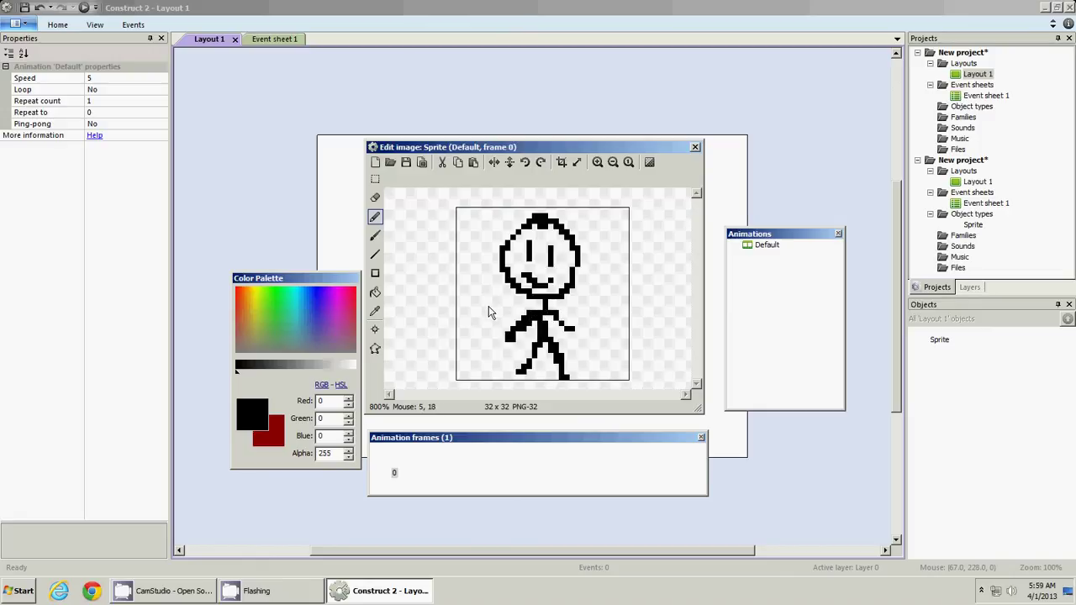
{"action": "left_click", "coordinate": [376, 293]}
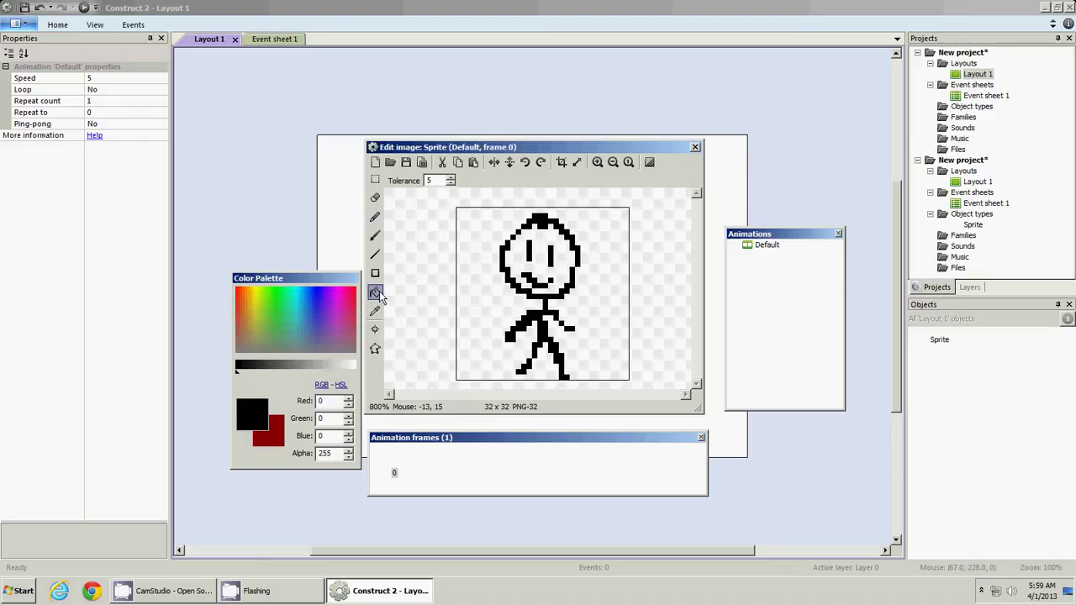
{"action": "left_click_drag", "start_coordinate": [308, 318], "coordinate": [257, 293]}
{"action": "left_click", "coordinate": [546, 267]}
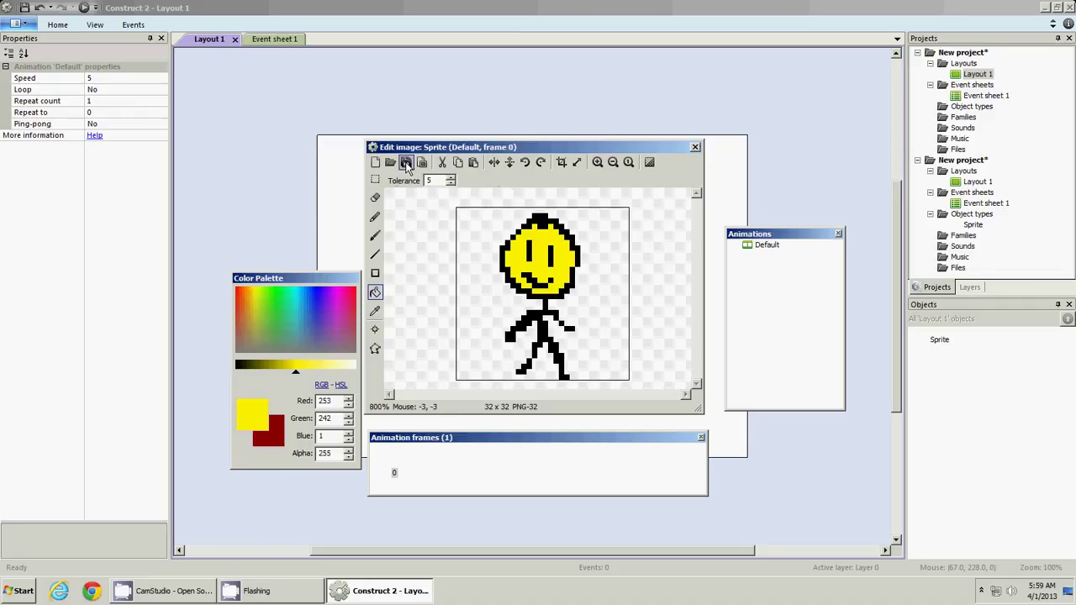
Close the image editor and save the project to the Desktop as tutorialgame
{"action": "left_click", "coordinate": [695, 148]}
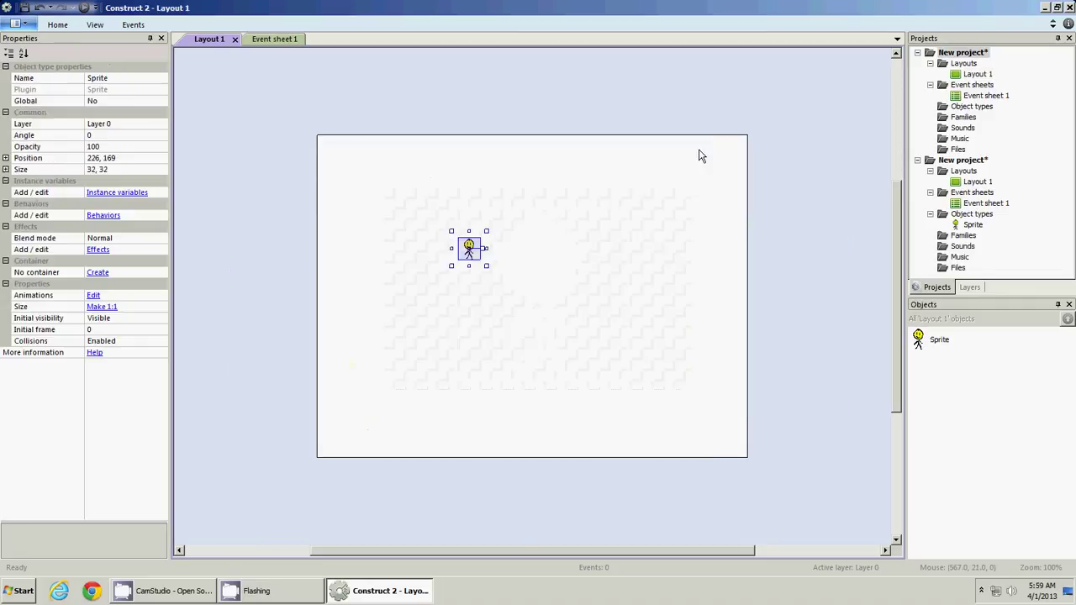
{"action": "left_click", "coordinate": [677, 197]}
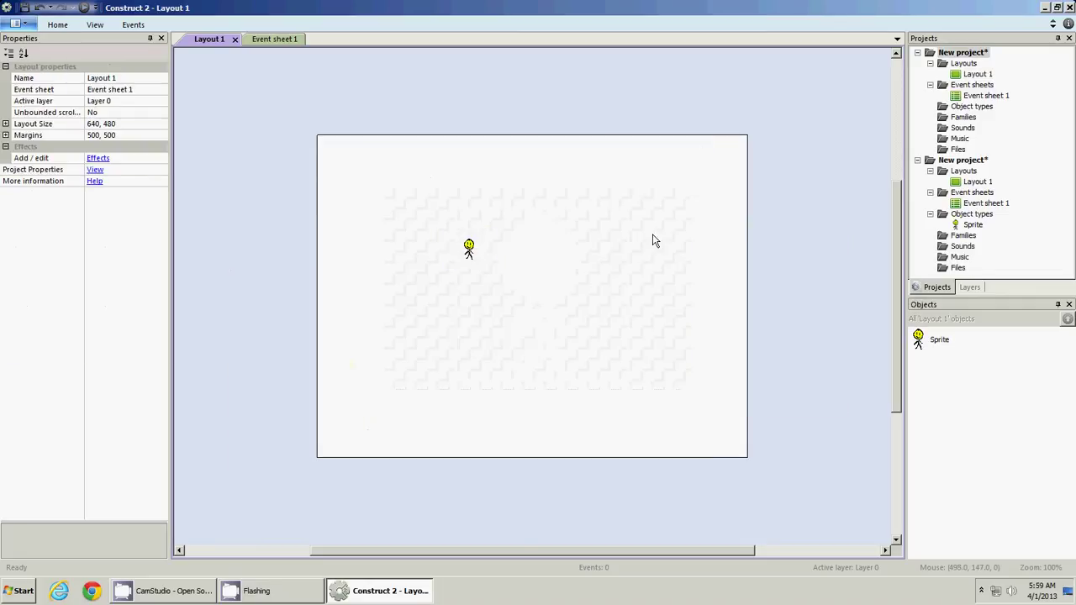
{"action": "left_click", "coordinate": [24, 8]}
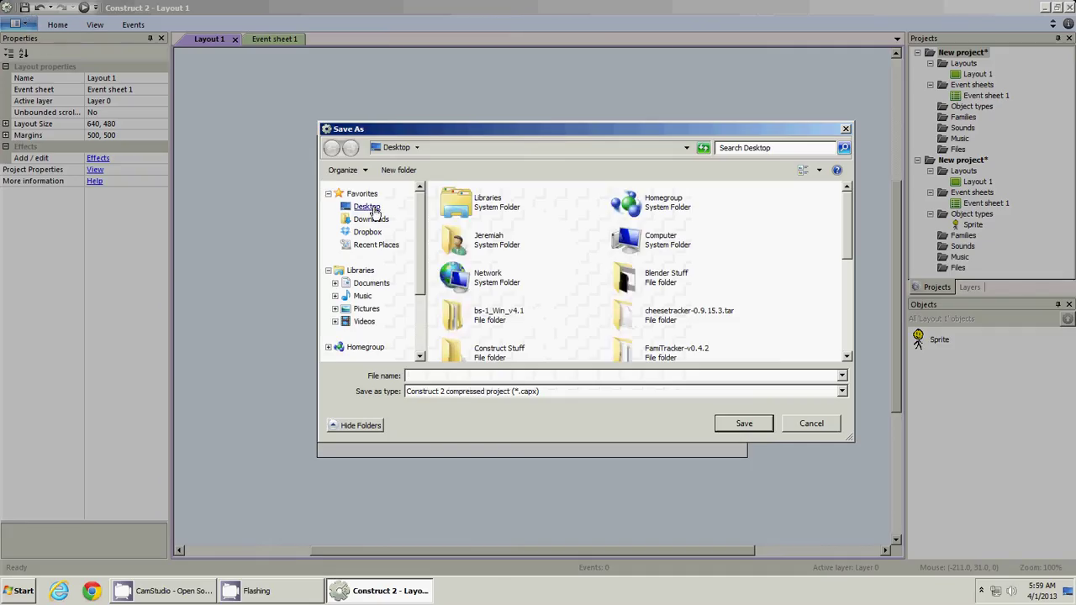
{"action": "left_click", "coordinate": [371, 206]}
{"action": "left_click", "coordinate": [461, 376]}
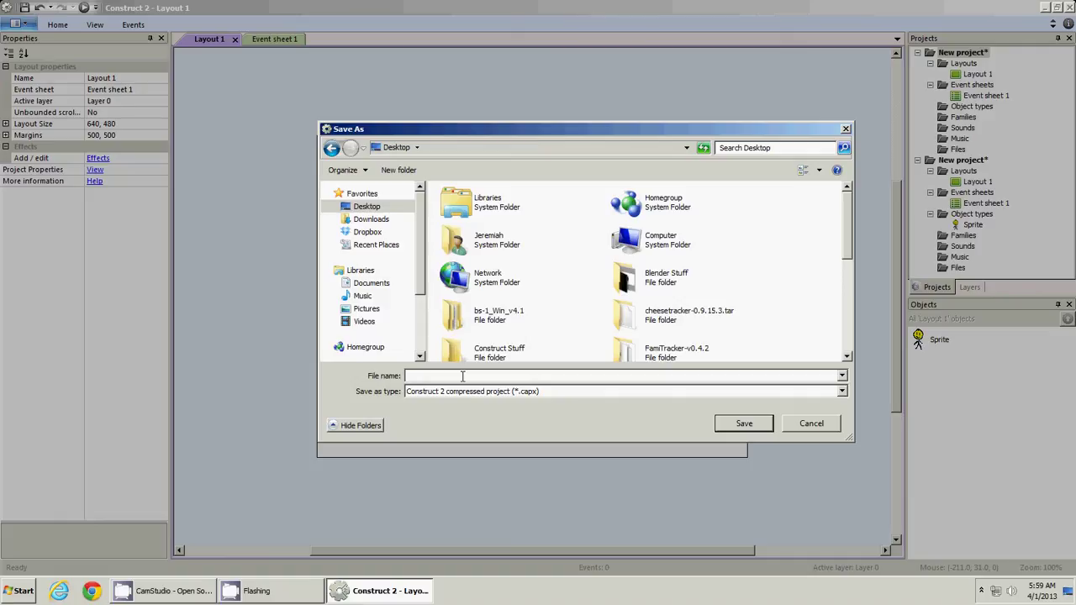
{"action": "type", "text": "t"}
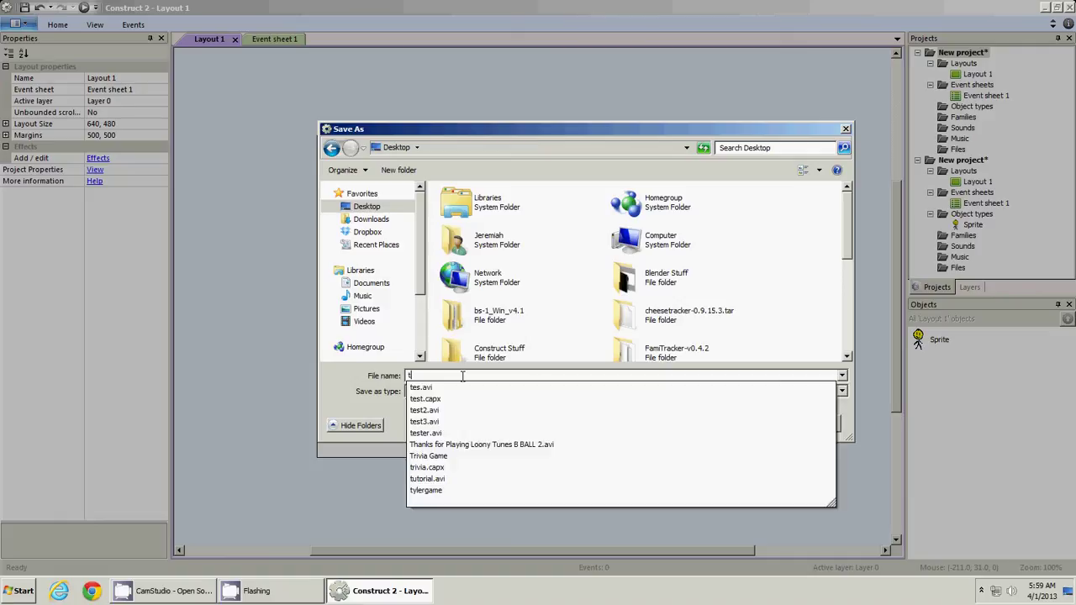
{"action": "type", "text": "utorial"}
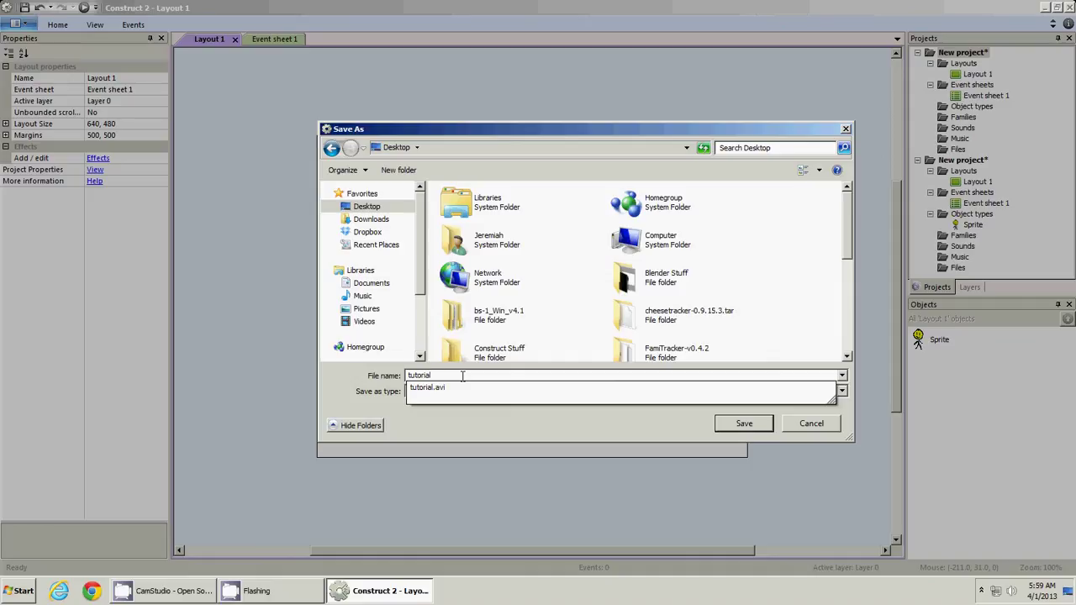
{"action": "type", "text": "game"}
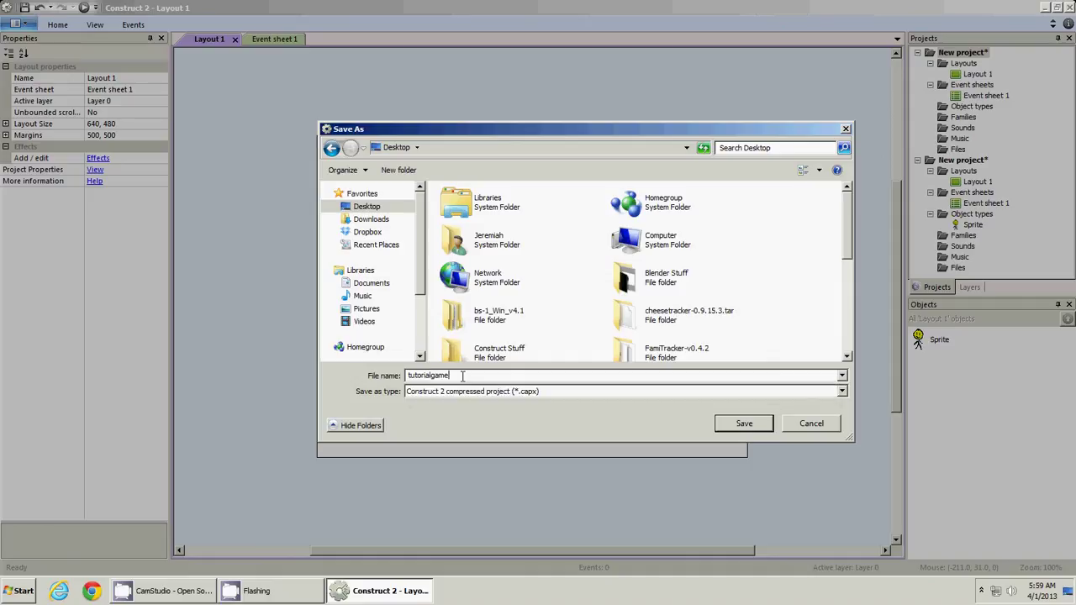
{"action": "left_click", "coordinate": [743, 429]}
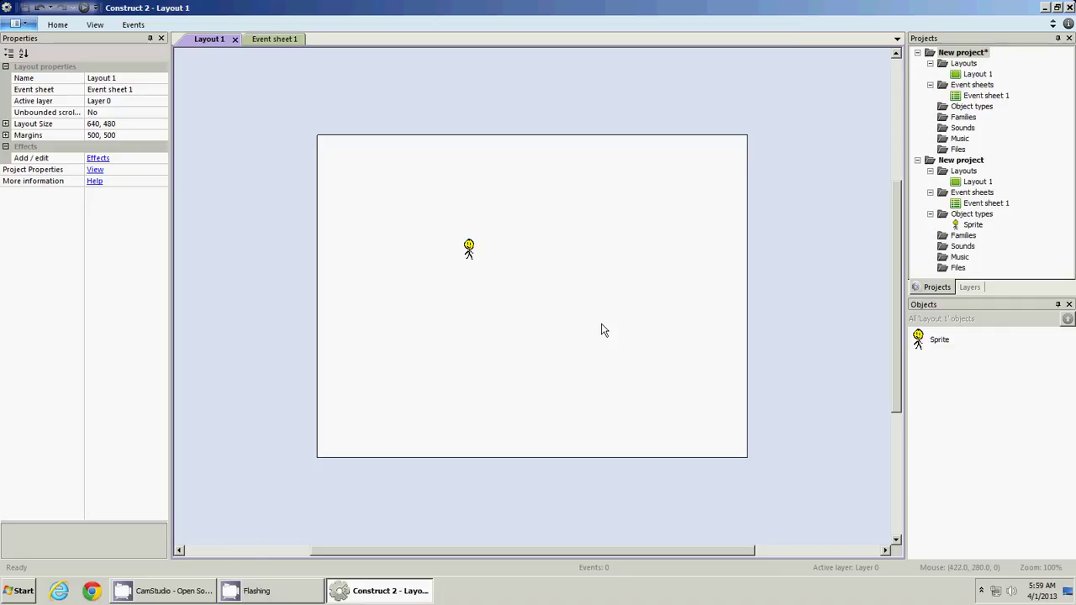
Rename the stick-figure sprite object type to 'Player'
{"action": "left_click", "coordinate": [468, 252]}
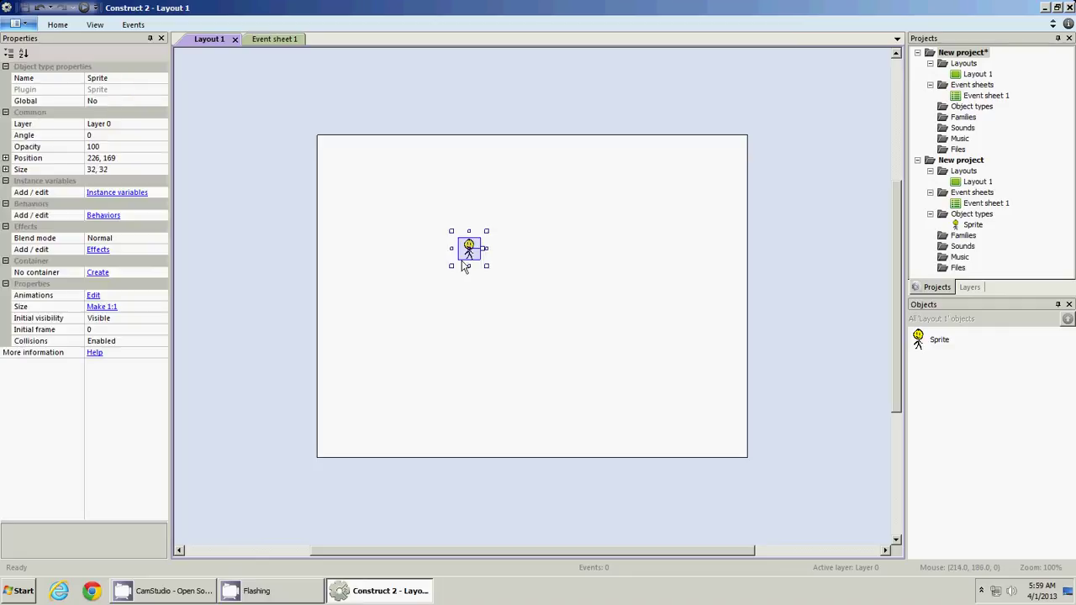
{"action": "left_click", "coordinate": [112, 80]}
{"action": "type", "text": "Player"}
{"action": "key", "text": "Return"}
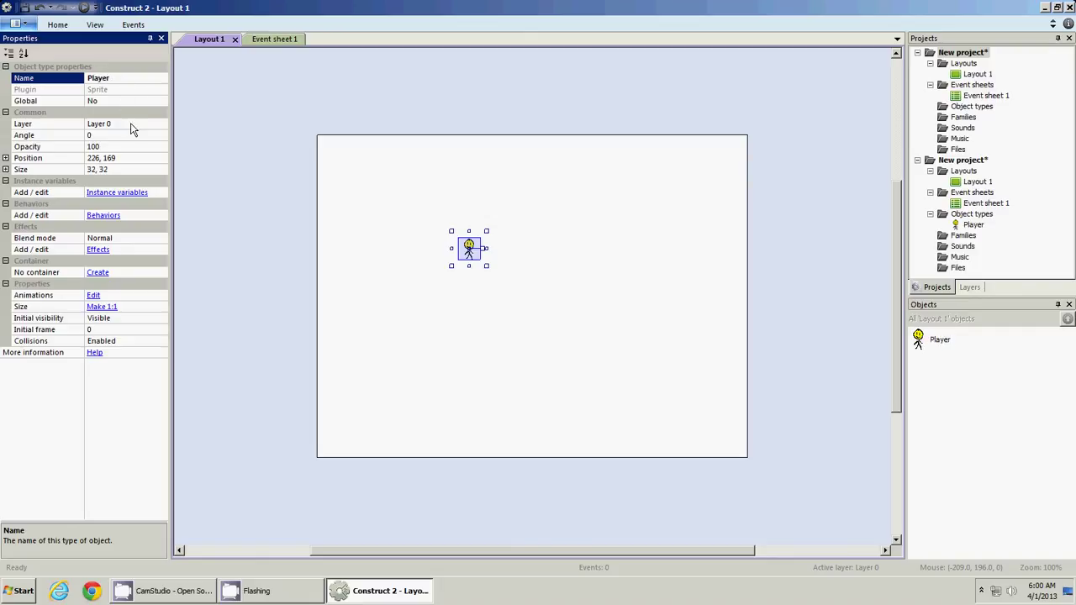
View the layout's layers list and leave the Player sprite deselected
{"action": "left_click", "coordinate": [969, 287]}
{"action": "left_click", "coordinate": [593, 256]}
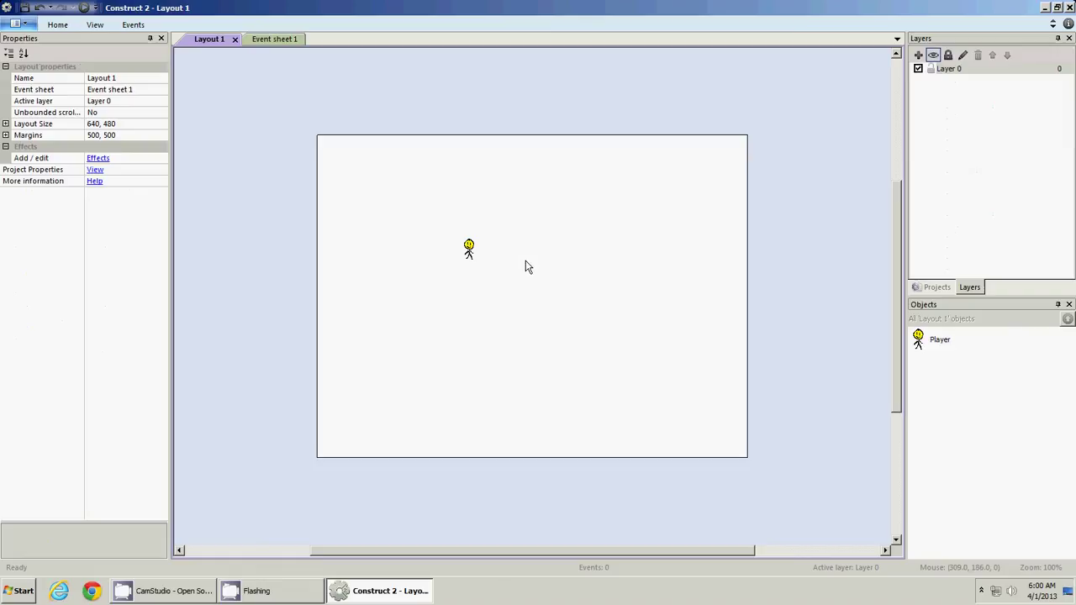
{"action": "left_click", "coordinate": [483, 259]}
{"action": "left_click", "coordinate": [506, 316]}
Insert a Tiled Background into the layout and resize its image canvas to 32 x 32
{"action": "double_click", "coordinate": [490, 315]}
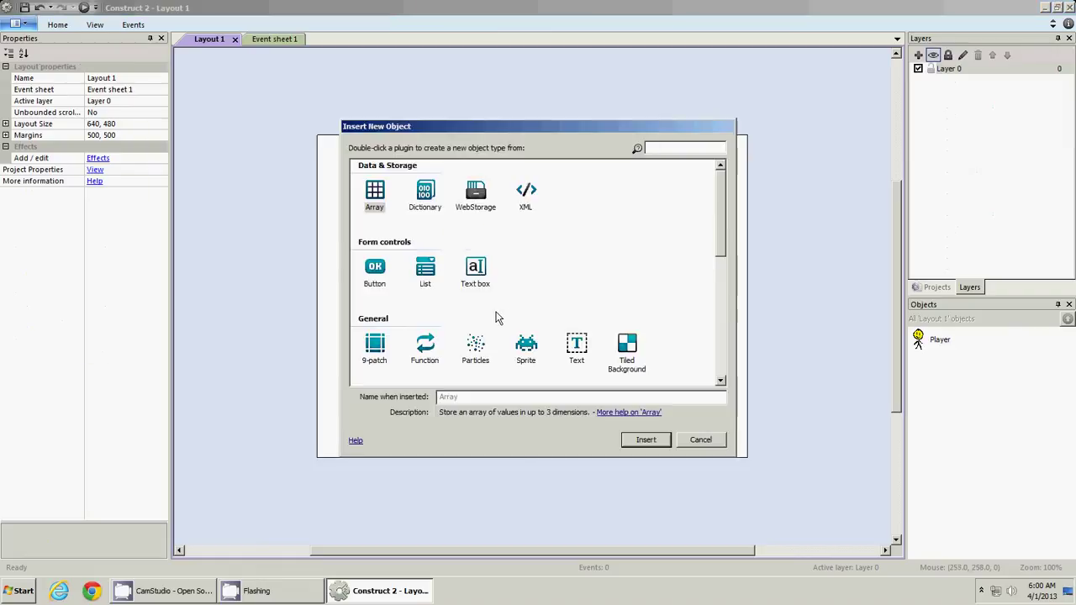
{"action": "key", "text": "Escape"}
{"action": "left_click", "coordinate": [458, 315]}
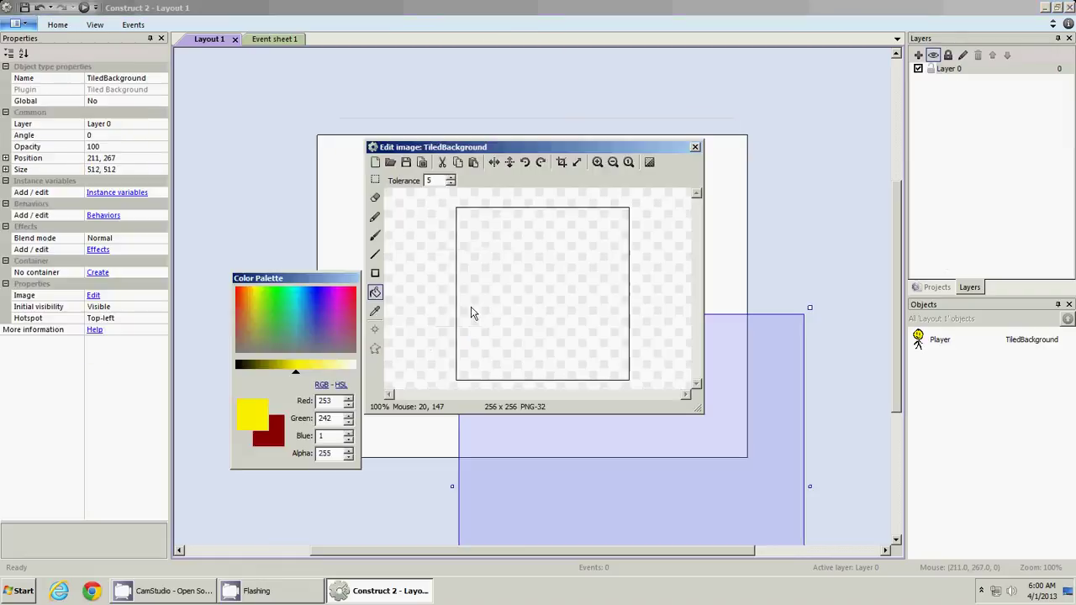
{"action": "left_click", "coordinate": [578, 163]}
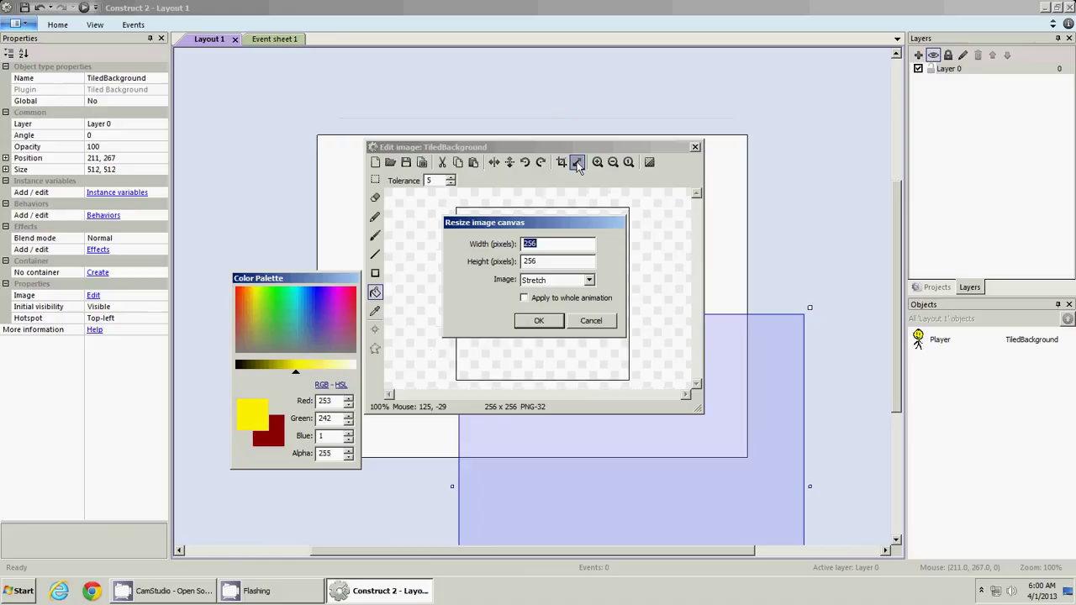
{"action": "type", "text": "32"}
{"action": "key", "text": "Tab"}
{"action": "type", "text": "32"}
{"action": "key", "text": "Return"}
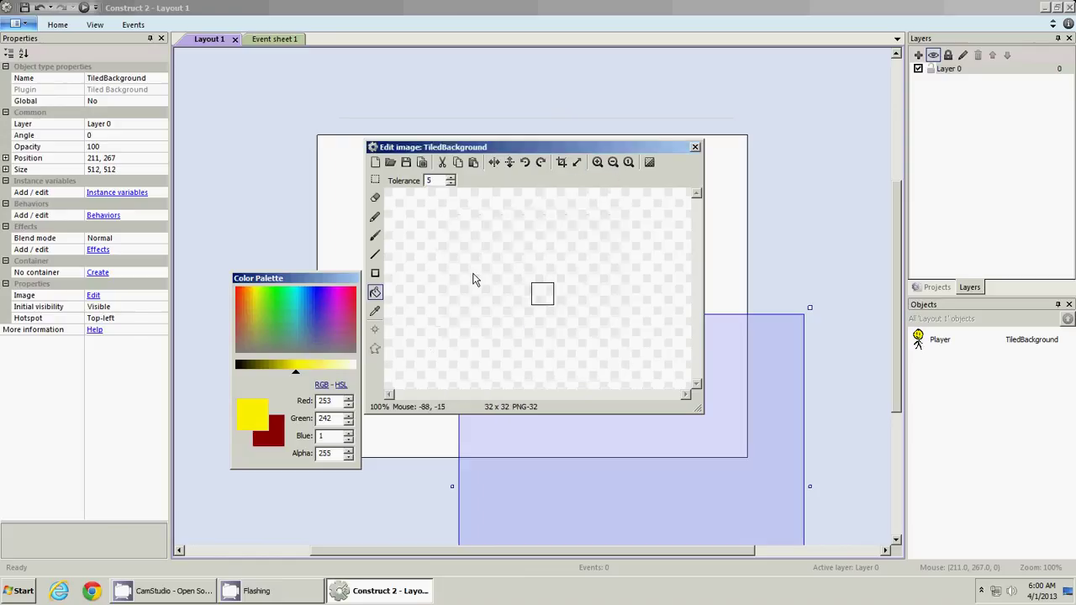
Draw a black wavy ground line across the tile and fill the area below it brown
{"action": "scroll", "coordinate": [473, 279], "scroll_direction": "up", "scroll_amount": 7}
{"action": "left_click", "coordinate": [375, 216]}
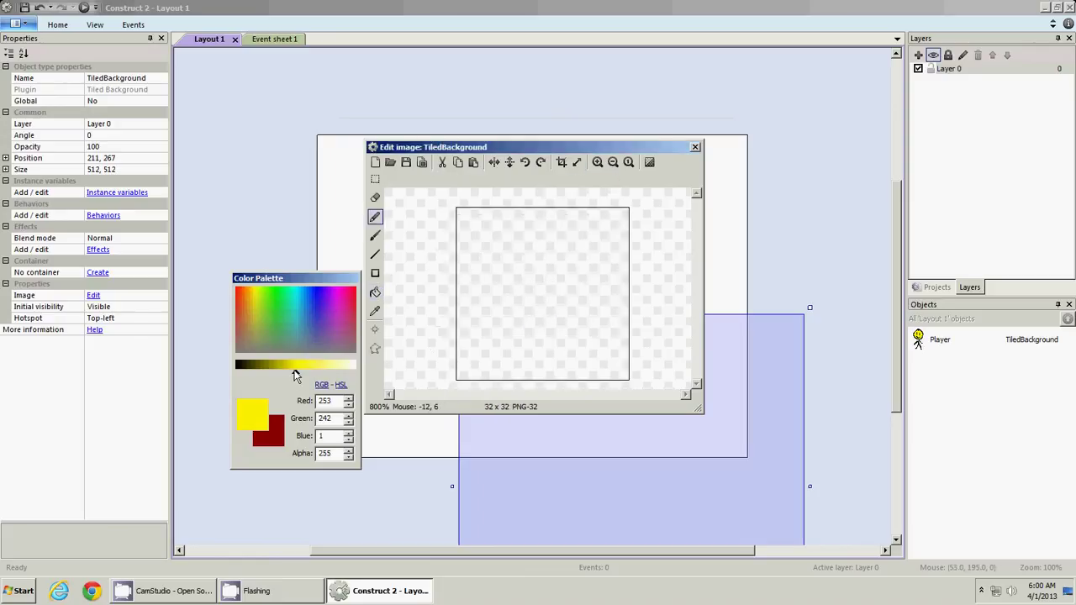
{"action": "left_click_drag", "start_coordinate": [295, 375], "coordinate": [238, 370]}
{"action": "mouse_move", "coordinate": [461, 250]}
{"action": "left_mouse_down"}
{"action": "mouse_move", "coordinate": [499, 245]}
{"action": "mouse_move", "coordinate": [598, 267]}
{"action": "mouse_move", "coordinate": [632, 253]}
{"action": "left_mouse_up"}
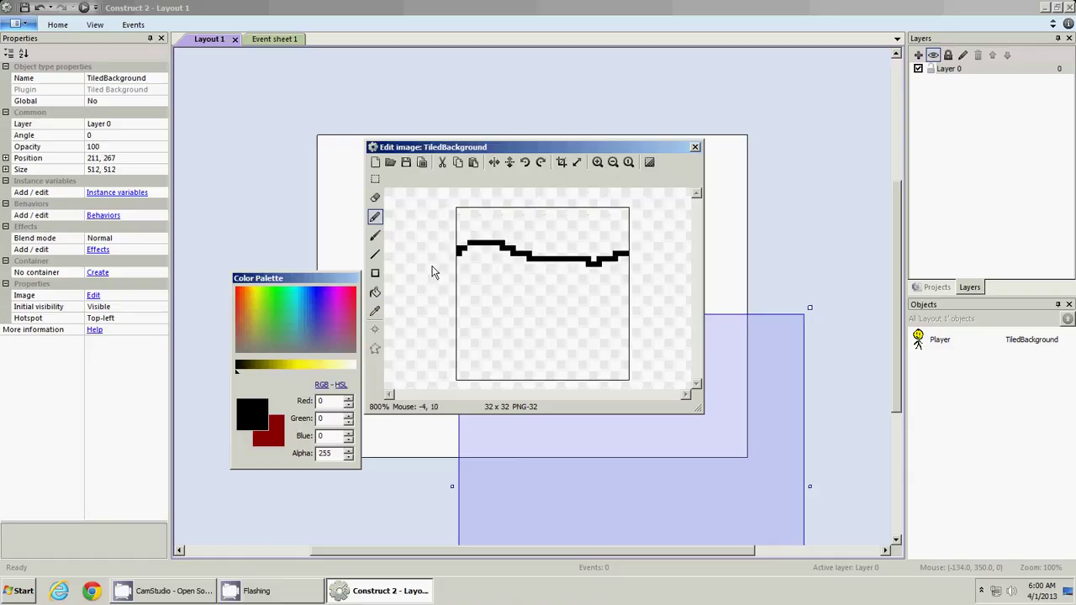
{"action": "left_click", "coordinate": [375, 291]}
{"action": "left_click", "coordinate": [271, 318]}
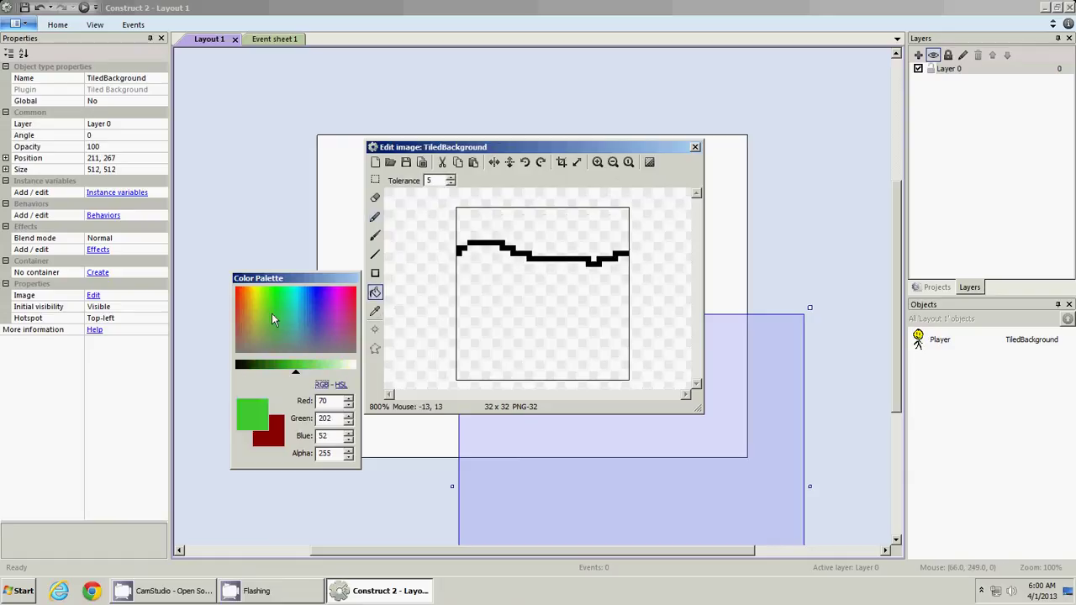
{"action": "left_click_drag", "start_coordinate": [271, 312], "coordinate": [255, 332]}
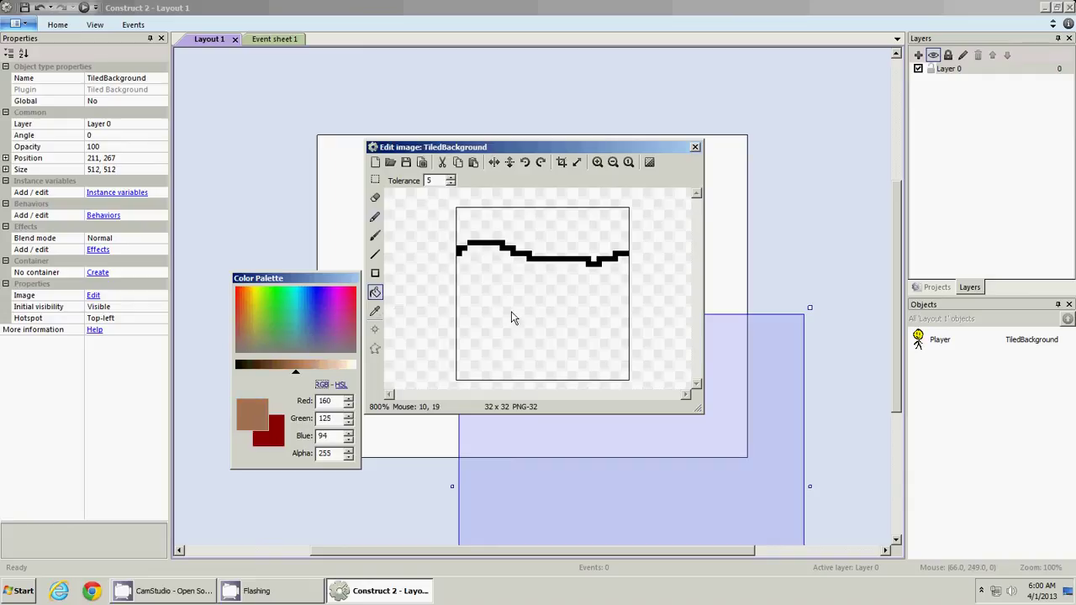
{"action": "left_click", "coordinate": [512, 317]}
Pencil two dark-brown specks onto the dirt
{"action": "left_click", "coordinate": [272, 366]}
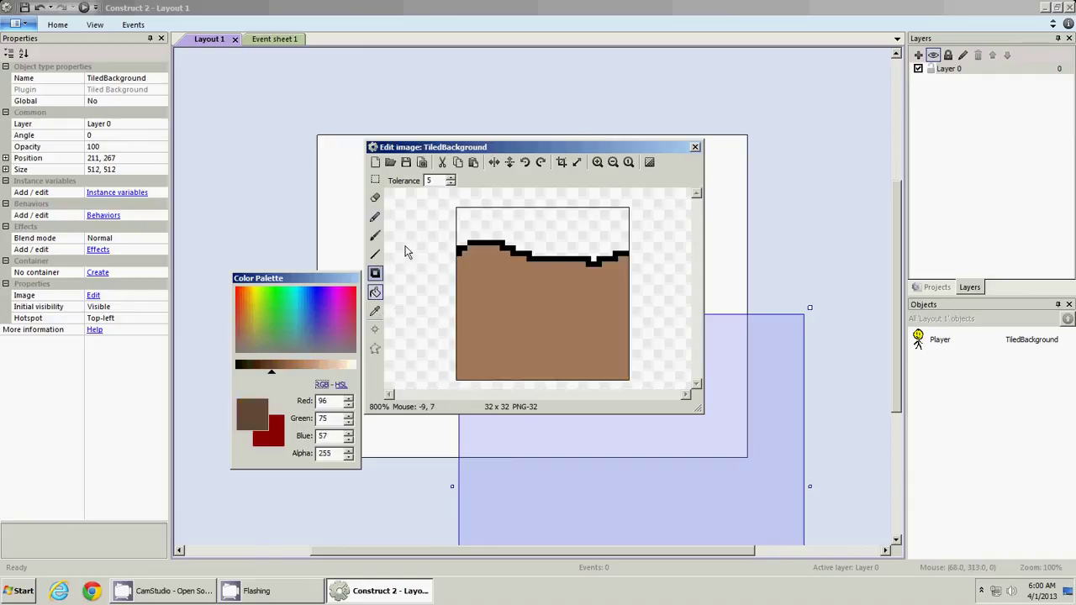
{"action": "left_click", "coordinate": [375, 216]}
{"action": "mouse_move", "coordinate": [480, 281]}
{"action": "left_mouse_down"}
{"action": "mouse_move", "coordinate": [525, 302]}
{"action": "mouse_move", "coordinate": [494, 293]}
{"action": "left_mouse_up"}
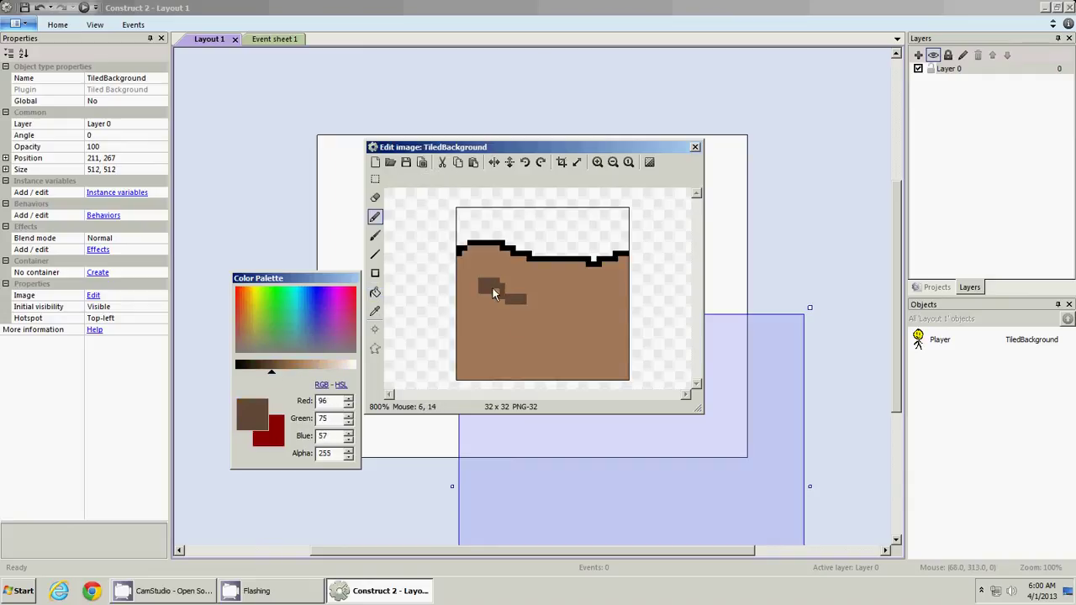
{"action": "left_click_drag", "start_coordinate": [582, 341], "coordinate": [561, 352]}
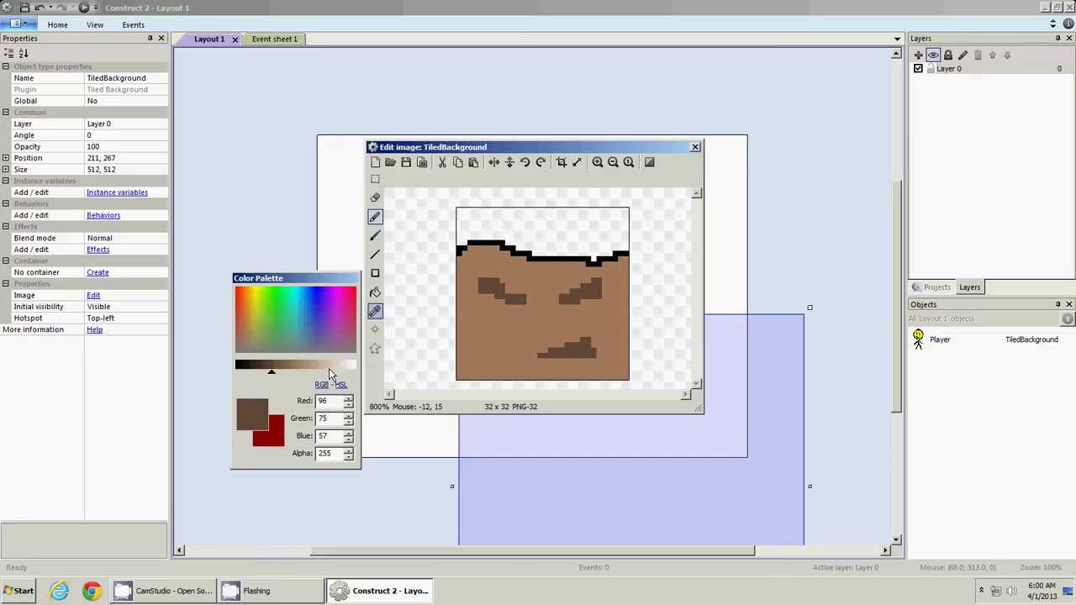
Fill the area above the line with dark grass green
{"action": "left_click", "coordinate": [374, 291]}
{"action": "left_click_drag", "start_coordinate": [313, 312], "coordinate": [272, 304]}
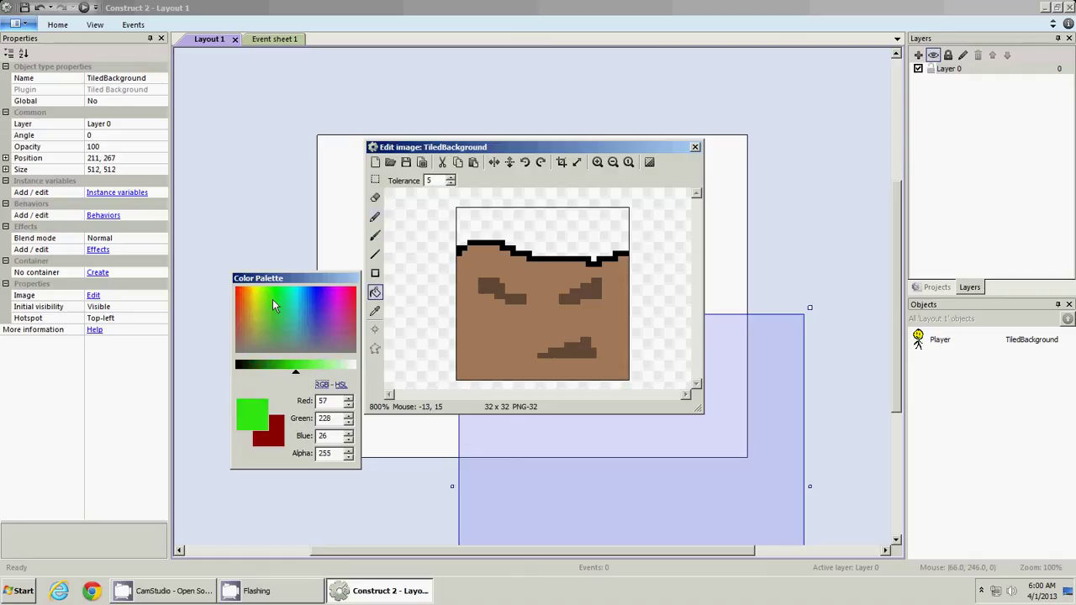
{"action": "left_click", "coordinate": [276, 364]}
{"action": "left_click", "coordinate": [556, 232]}
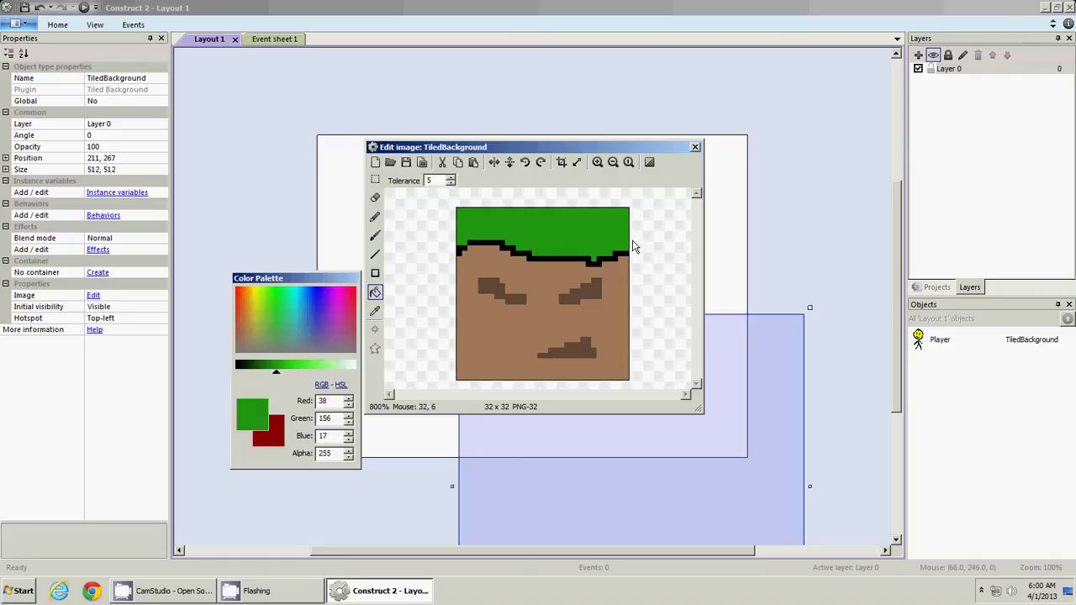
{"action": "left_click", "coordinate": [375, 217]}
Add light-green grass highlights, then place the ground block at 76, 338 sized 251 x 138
{"action": "left_click", "coordinate": [304, 365]}
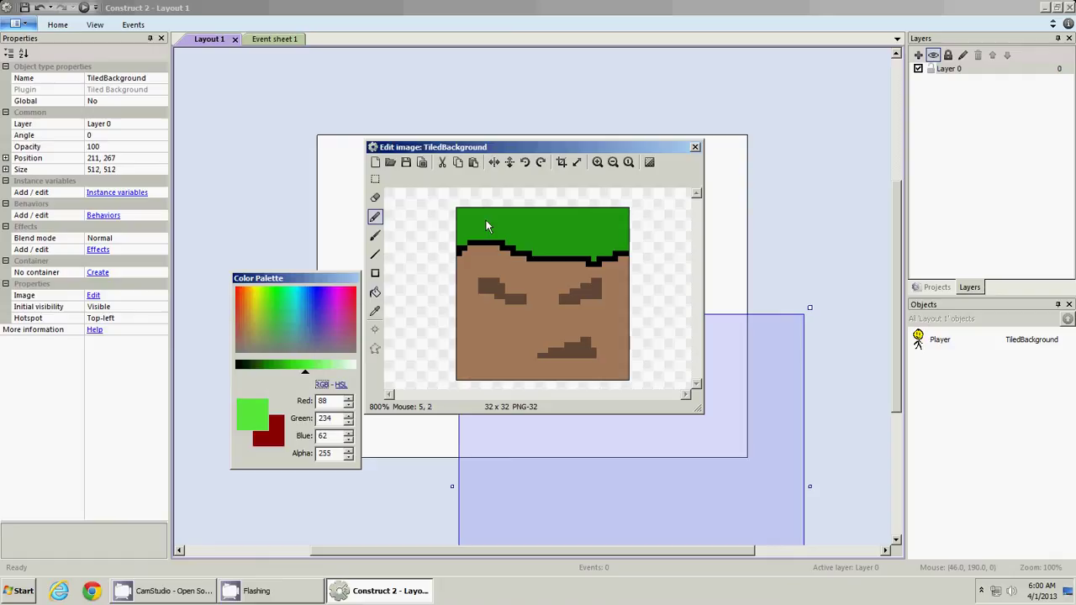
{"action": "left_click", "coordinate": [694, 147]}
{"action": "left_click_drag", "start_coordinate": [624, 387], "coordinate": [533, 186]}
{"action": "left_click_drag", "start_coordinate": [540, 108], "coordinate": [539, 356]}
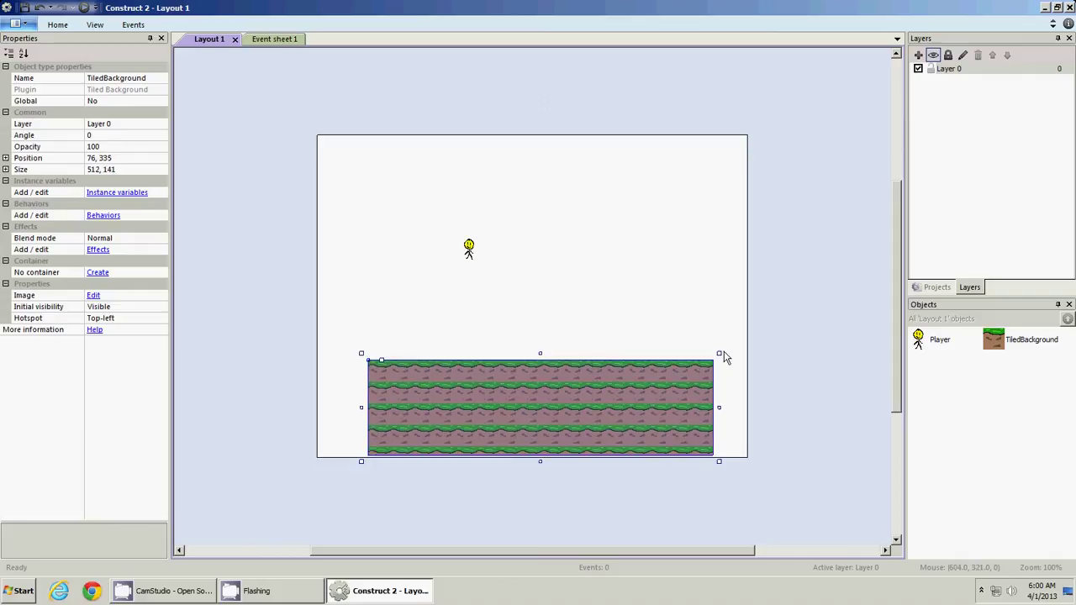
{"action": "left_click_drag", "start_coordinate": [720, 354], "coordinate": [544, 356]}
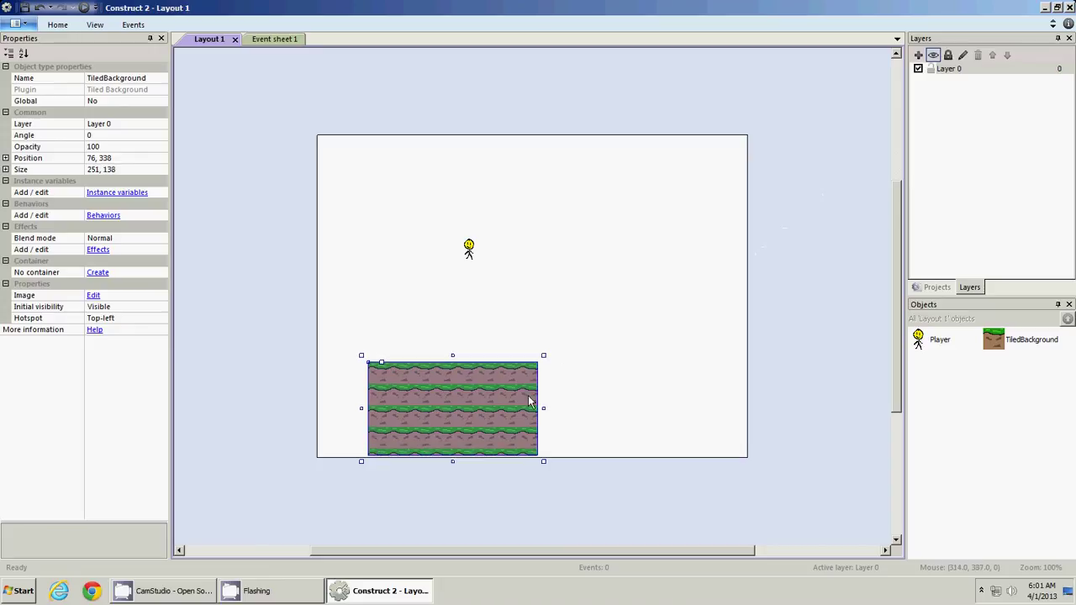
Turn on Snap to grid in the View settings
{"action": "left_click", "coordinate": [89, 26]}
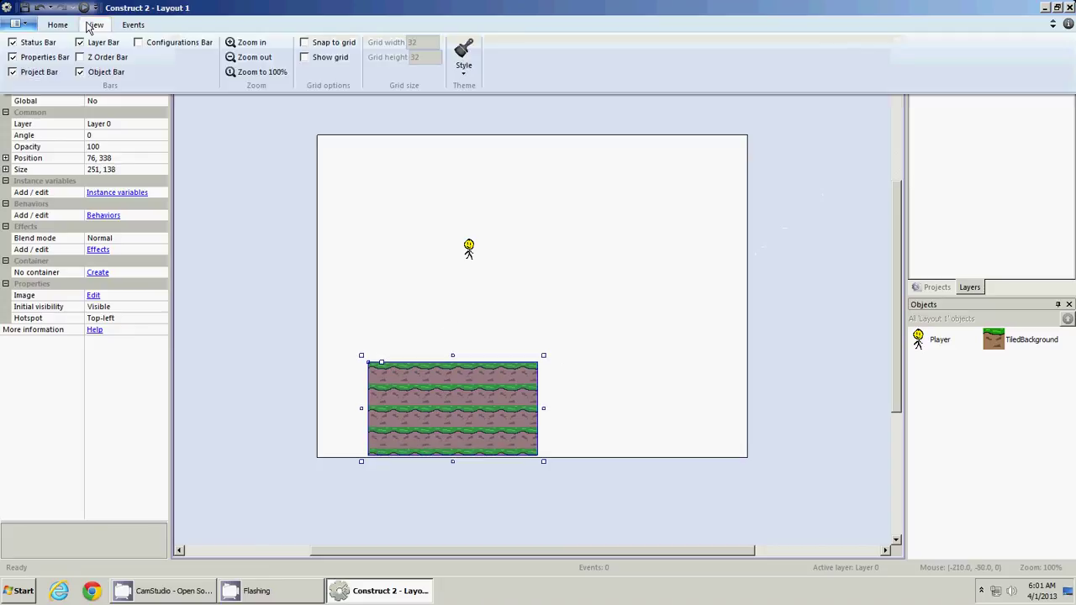
{"action": "left_click", "coordinate": [236, 62]}
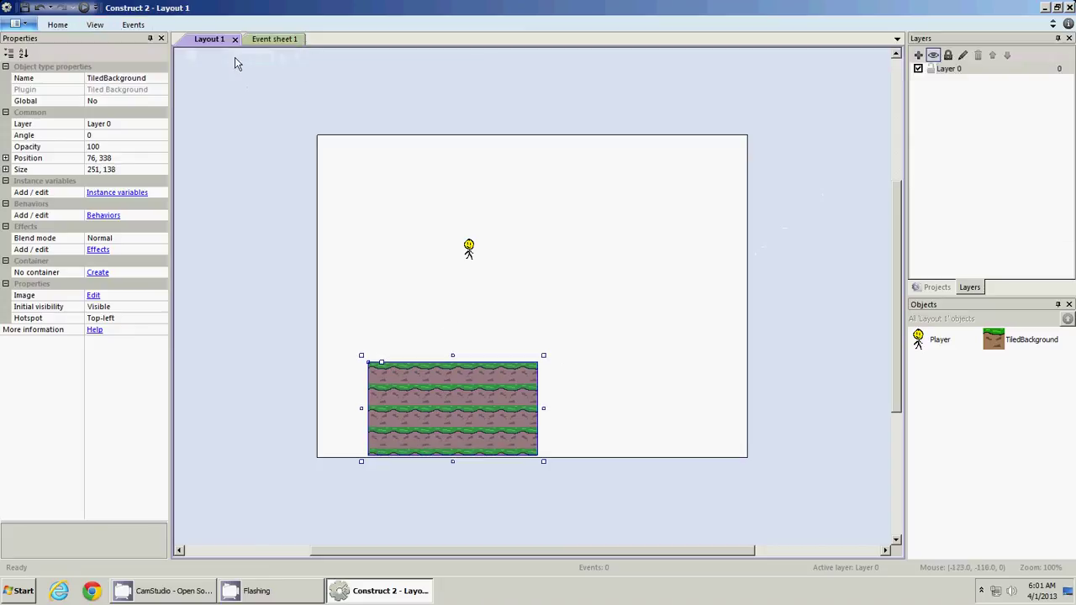
{"action": "left_click", "coordinate": [94, 24]}
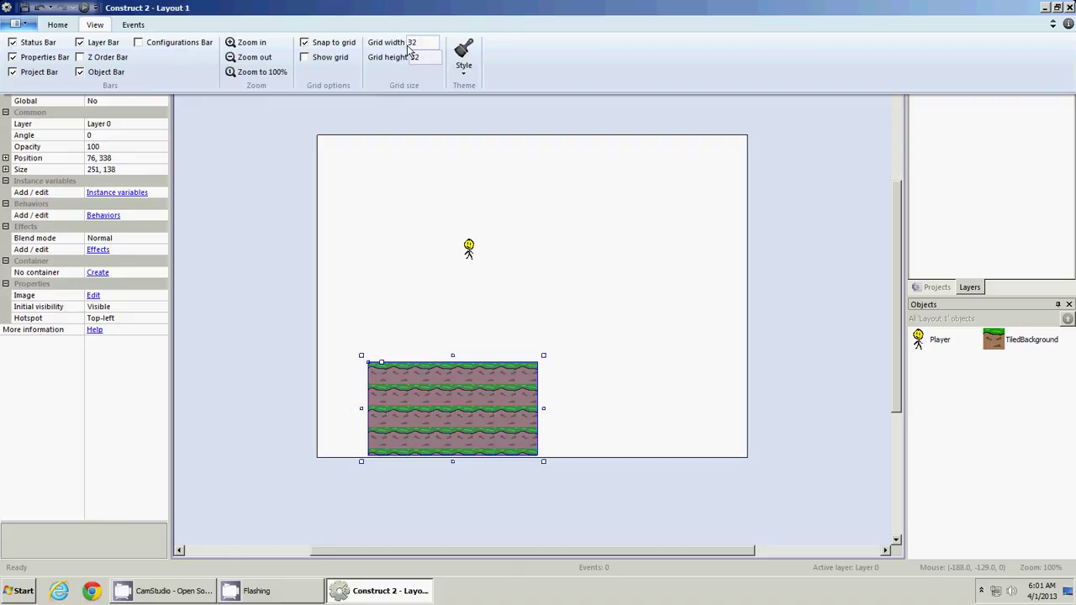
{"action": "left_click", "coordinate": [401, 380]}
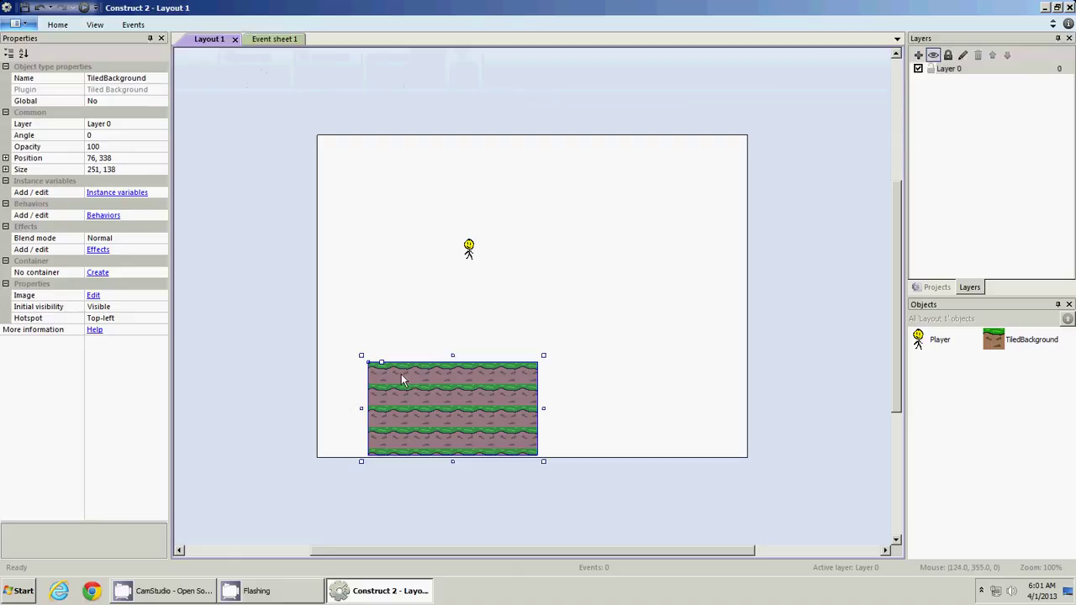
Reshape the ground into a 384 x 32 strip at 0, 384 on the left edge
{"action": "mouse_move", "coordinate": [402, 380]}
{"action": "left_mouse_down"}
{"action": "mouse_move", "coordinate": [371, 368]}
{"action": "mouse_move", "coordinate": [401, 401]}
{"action": "mouse_move", "coordinate": [411, 367]}
{"action": "mouse_move", "coordinate": [409, 387]}
{"action": "left_mouse_up"}
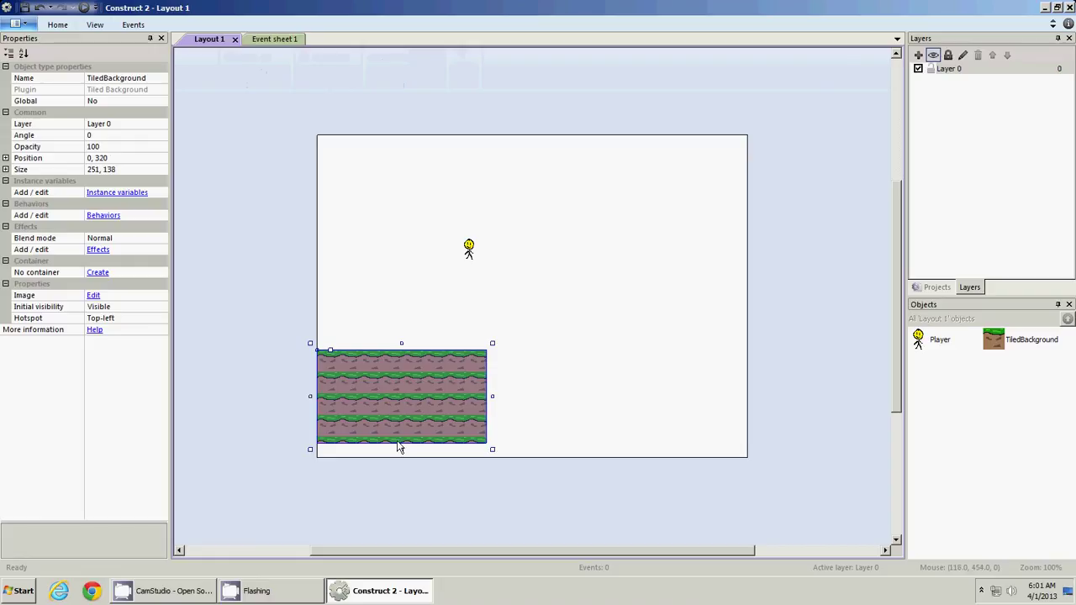
{"action": "left_click_drag", "start_coordinate": [400, 449], "coordinate": [403, 386]}
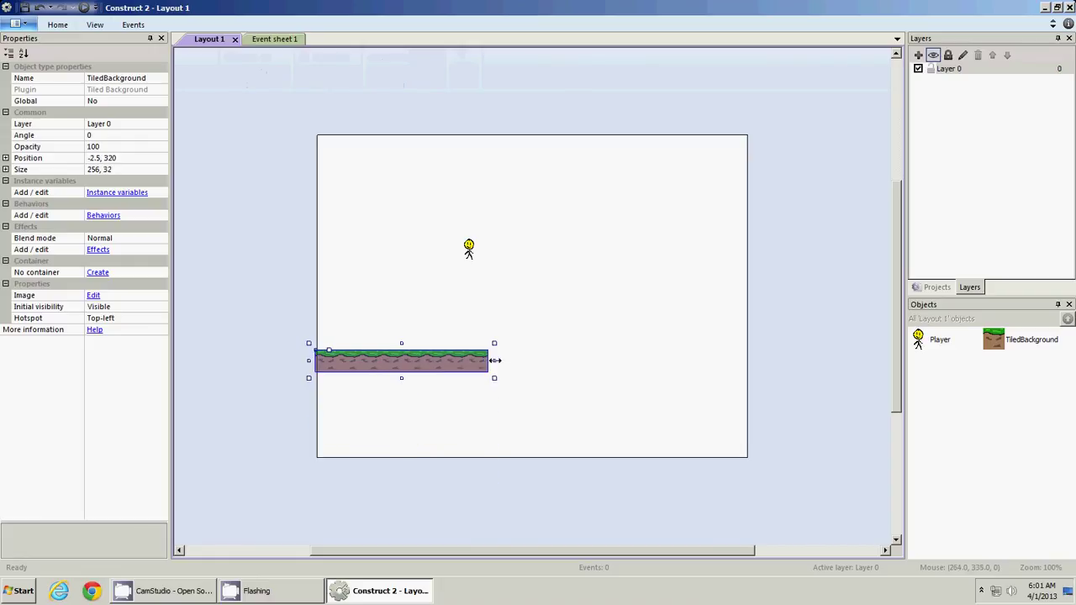
{"action": "left_click_drag", "start_coordinate": [495, 361], "coordinate": [754, 382]}
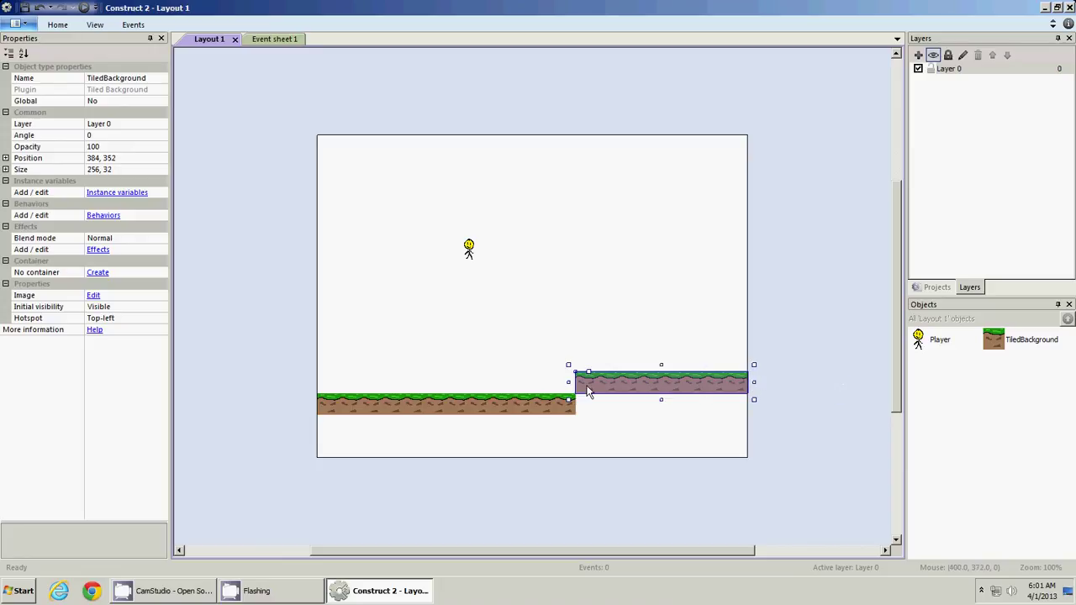
Duplicate the left ground strip upward as a raised ledge and delete the extra copy
{"action": "left_click", "coordinate": [498, 326]}
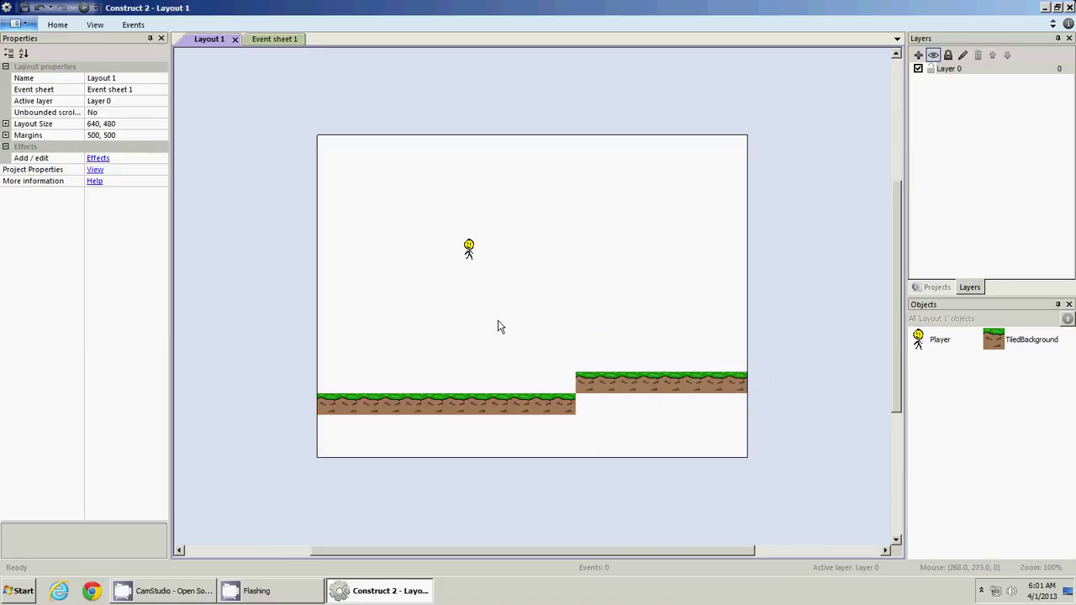
{"action": "right_click", "coordinate": [594, 389]}
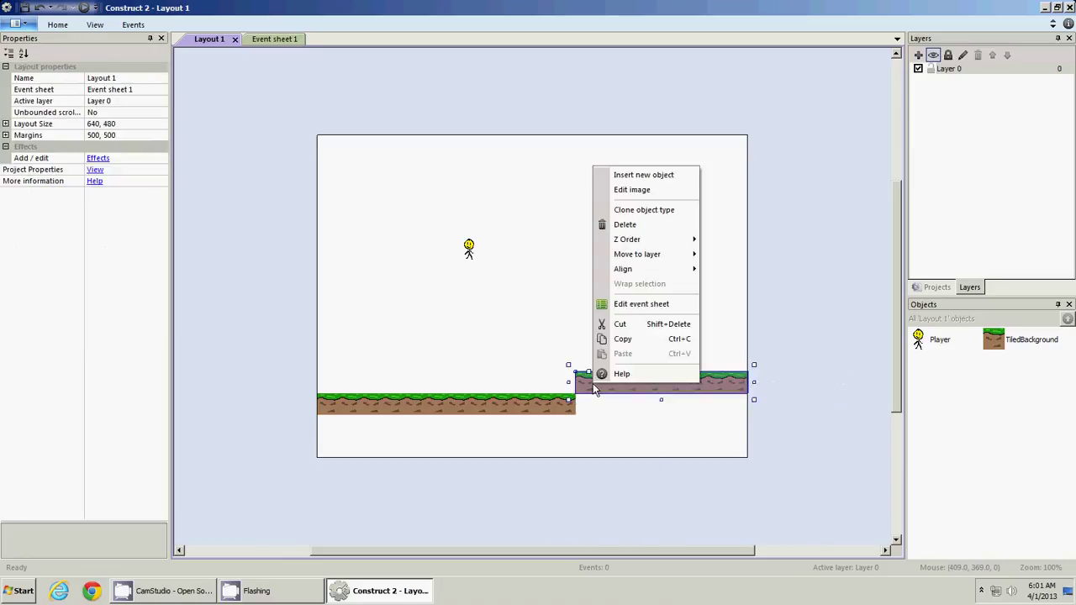
{"action": "left_click", "coordinate": [570, 408]}
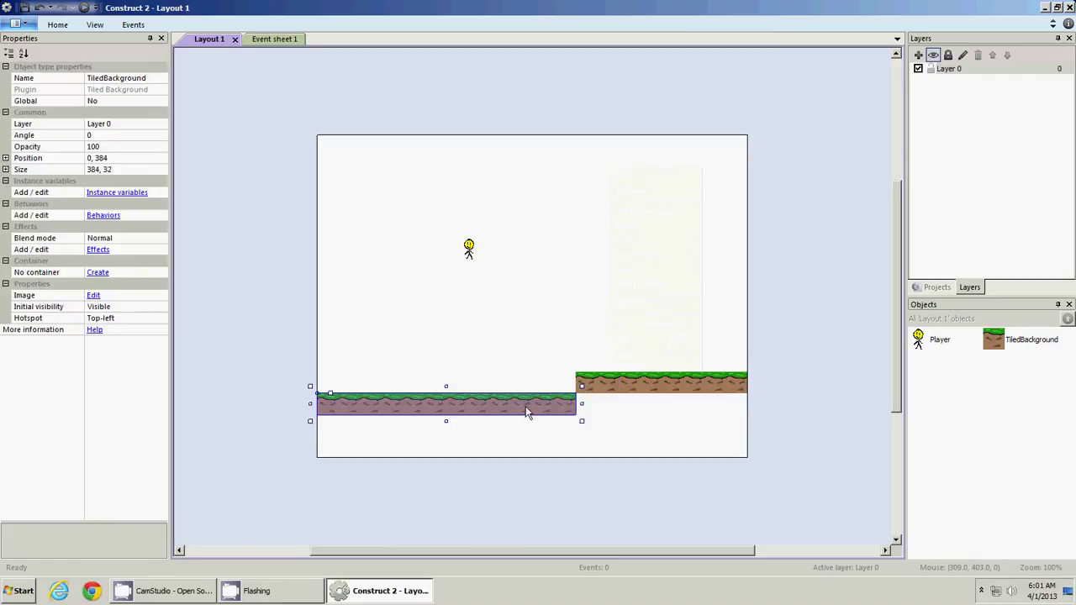
{"action": "left_click_drag", "start_coordinate": [525, 407], "coordinate": [614, 288], "text": "ctrl"}
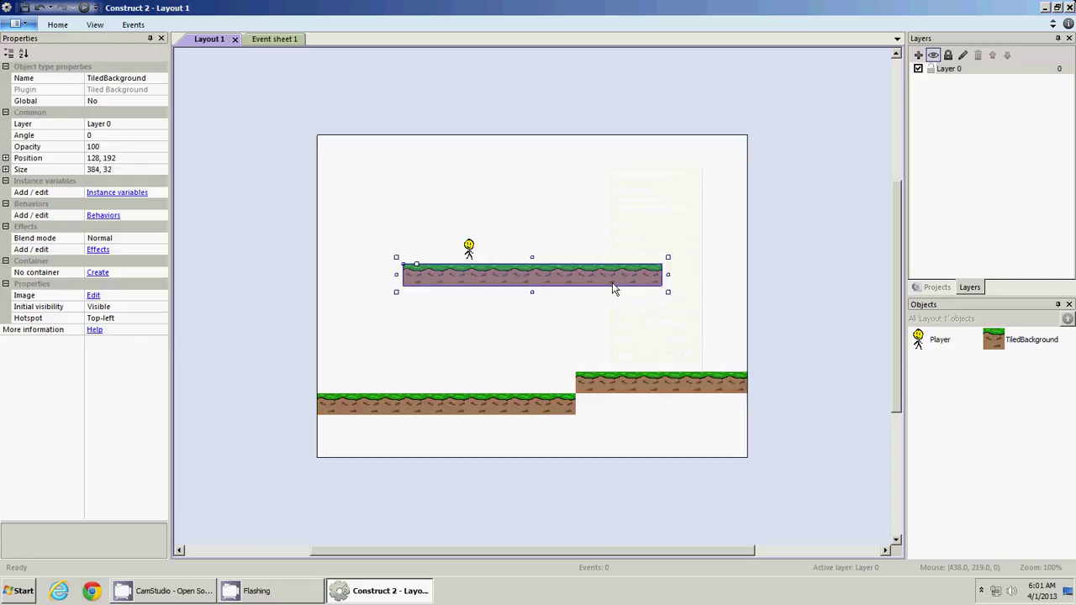
{"action": "key", "text": "Delete"}
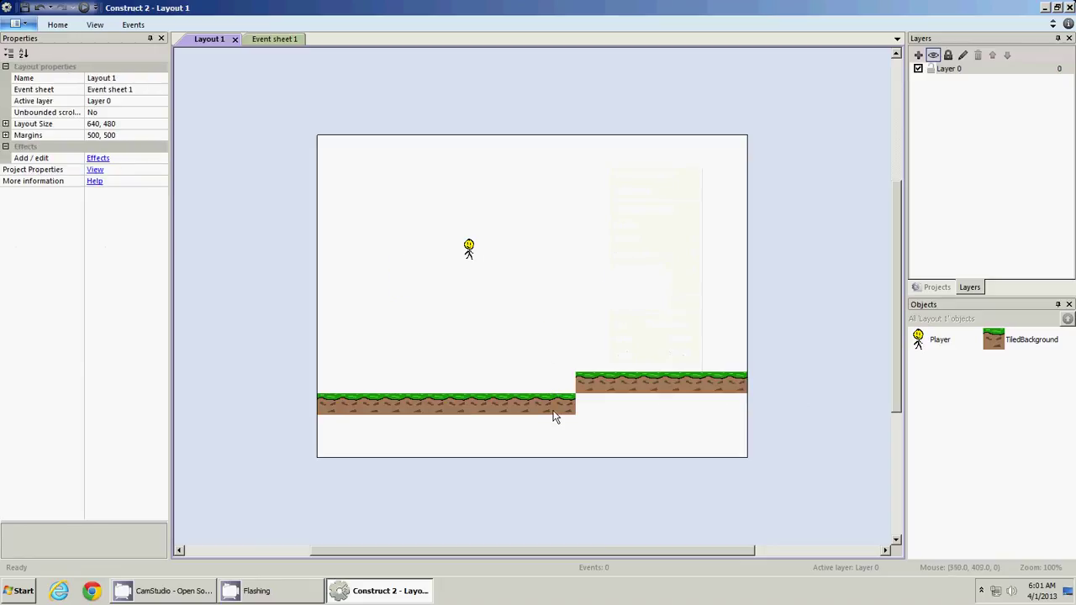
Check the selection of both grass strips, ending with nothing selected in the layout
{"action": "left_click", "coordinate": [548, 409]}
{"action": "left_click", "coordinate": [637, 379]}
{"action": "left_click_drag", "start_coordinate": [793, 292], "coordinate": [260, 475]}
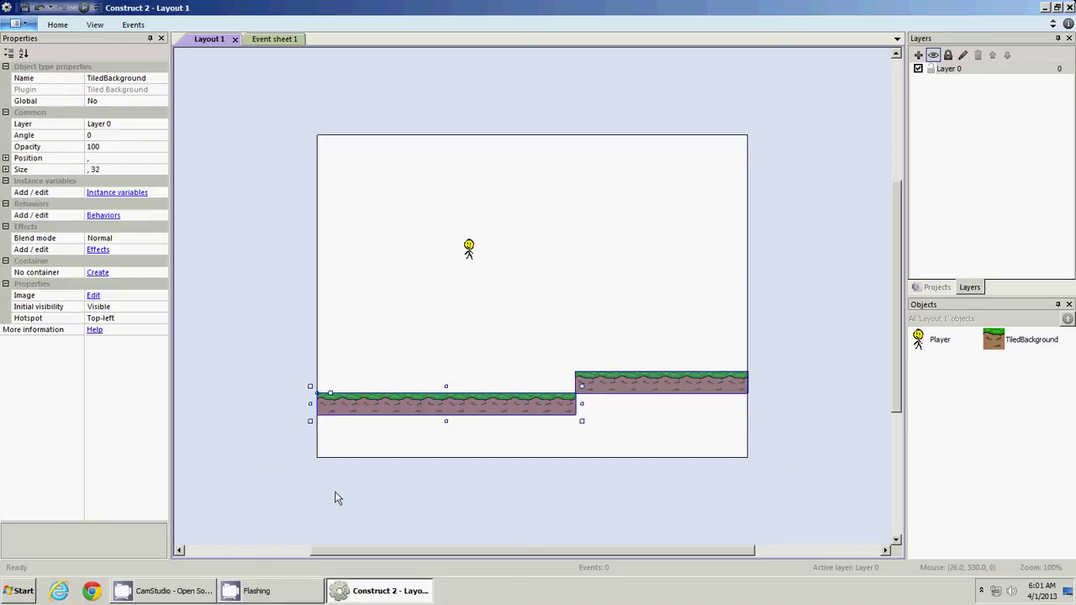
{"action": "left_click", "coordinate": [337, 496]}
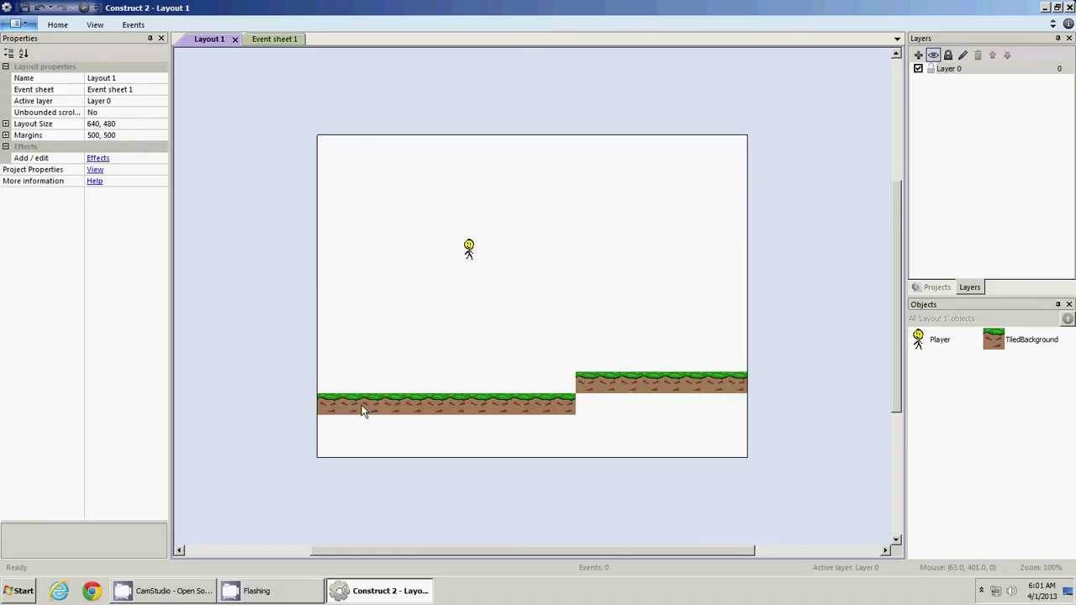
{"action": "left_click", "coordinate": [362, 409]}
{"action": "left_click", "coordinate": [607, 392], "text": "shift"}
{"action": "left_click", "coordinate": [603, 447]}
{"action": "left_click", "coordinate": [607, 399]}
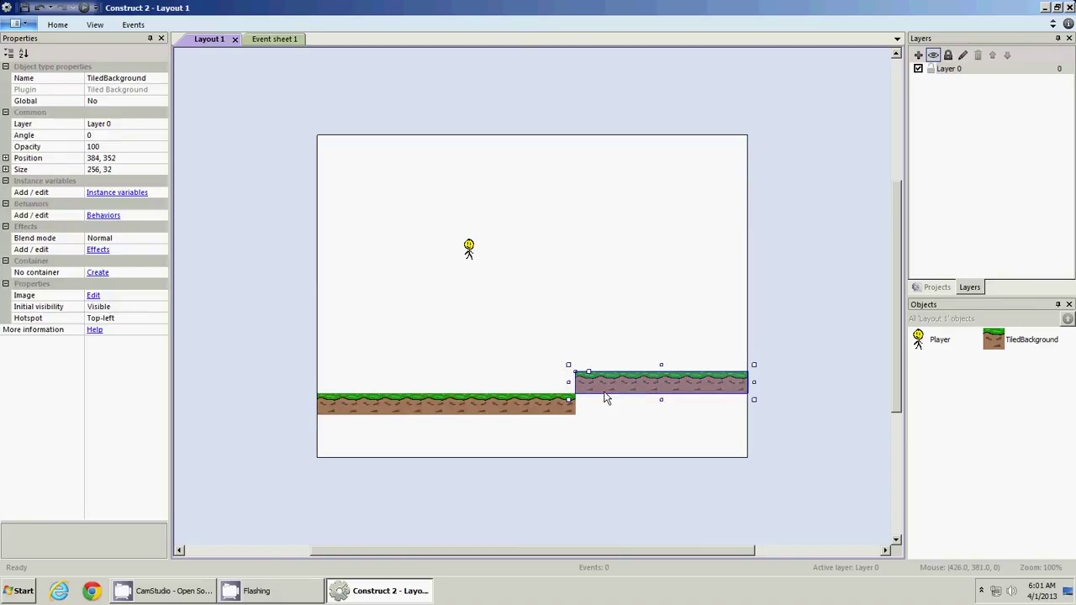
{"action": "left_click", "coordinate": [507, 409], "text": "shift"}
{"action": "left_click", "coordinate": [521, 445]}
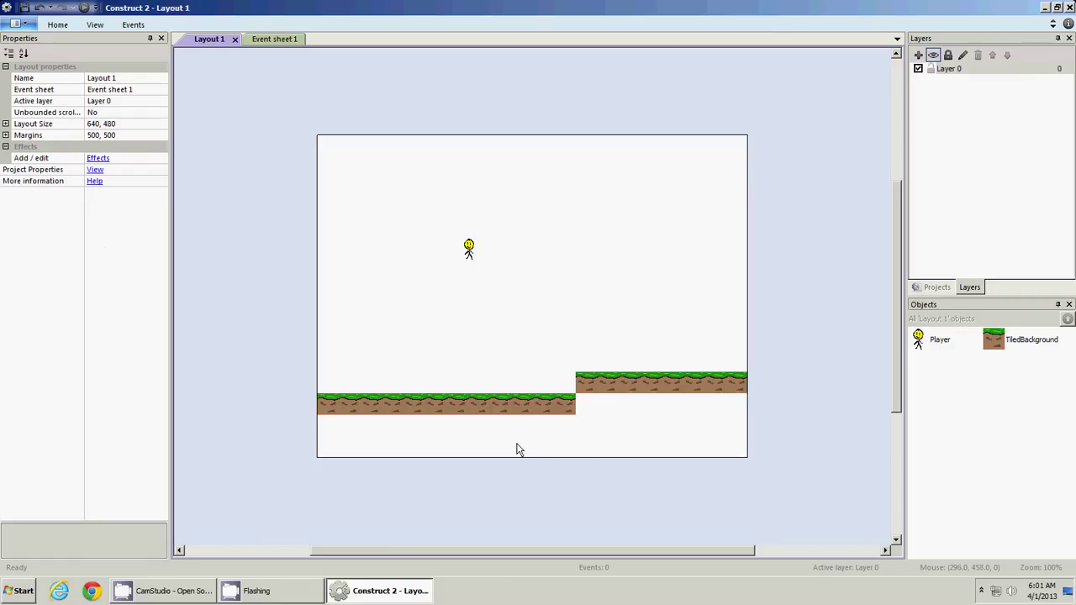
{"action": "key", "text": "ctrl+a"}
{"action": "left_click", "coordinate": [522, 461]}
Clone the grass tile object type and place a 64 x 64 TiledBackground2 at 384, 224
{"action": "double_click", "coordinate": [528, 301]}
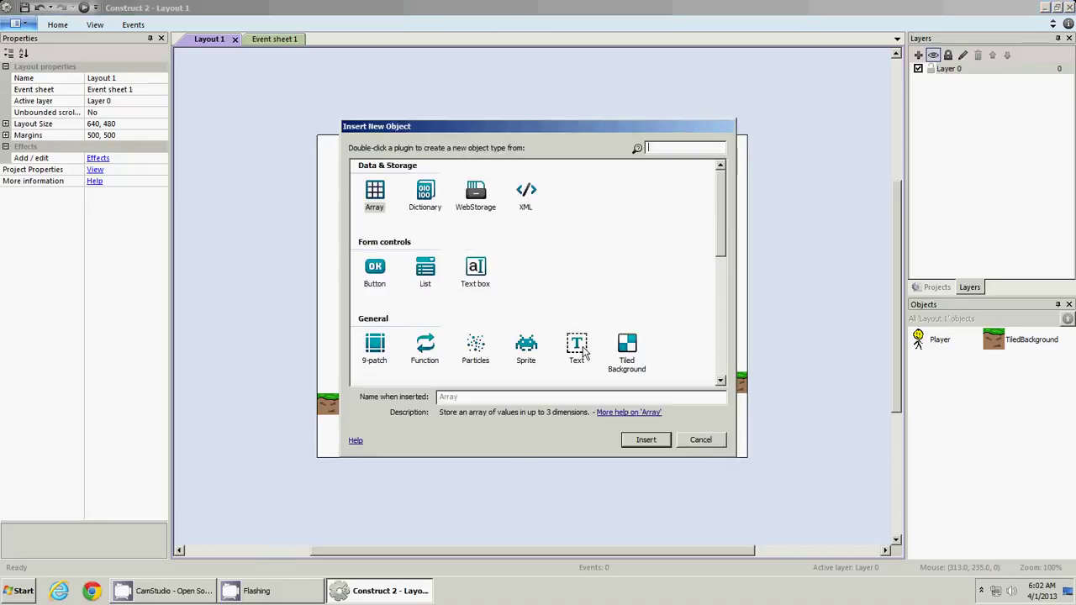
{"action": "left_click", "coordinate": [700, 440]}
{"action": "right_click", "coordinate": [627, 384]}
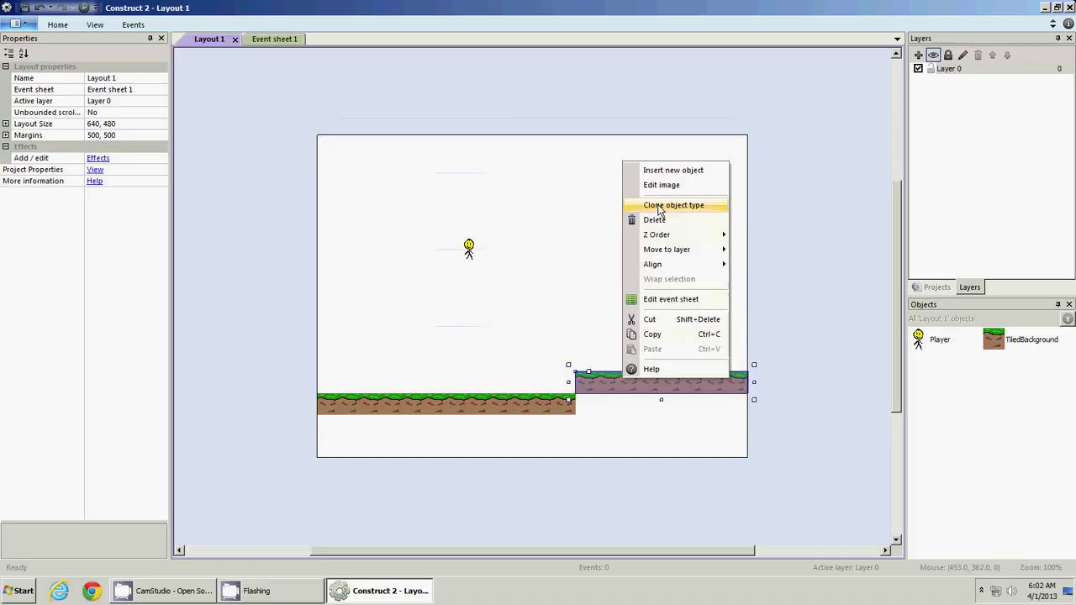
{"action": "left_click", "coordinate": [658, 207]}
{"action": "left_click", "coordinate": [595, 304]}
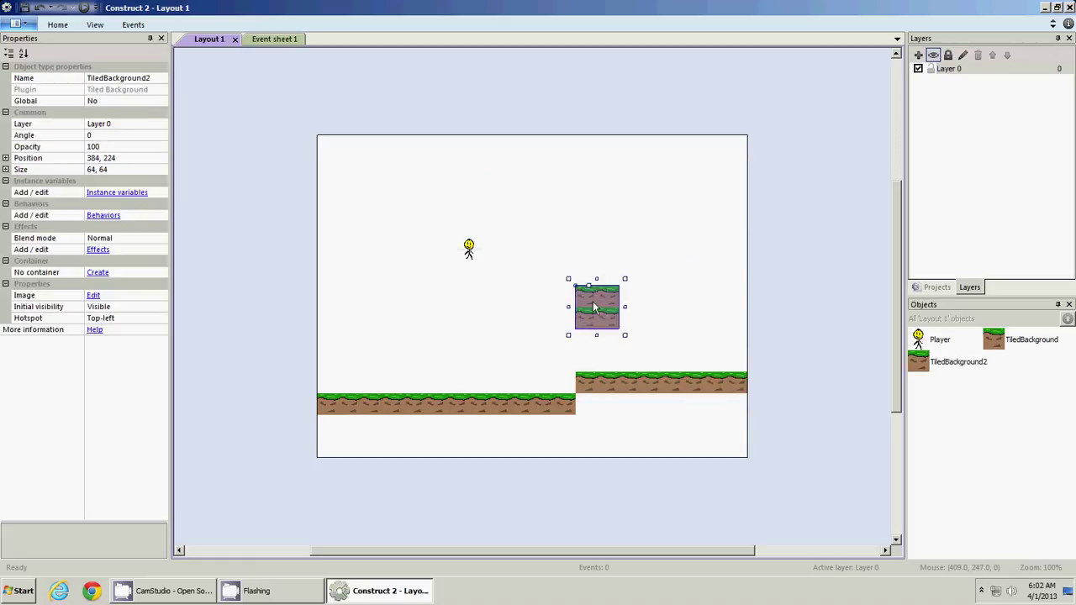
Edit TiledBackground2's image, moving the dirt section over the grass to make a plain dirt tile
{"action": "double_click", "coordinate": [591, 309]}
{"action": "scroll", "coordinate": [597, 307], "scroll_direction": "up", "scroll_amount": 3, "text": "ctrl"}
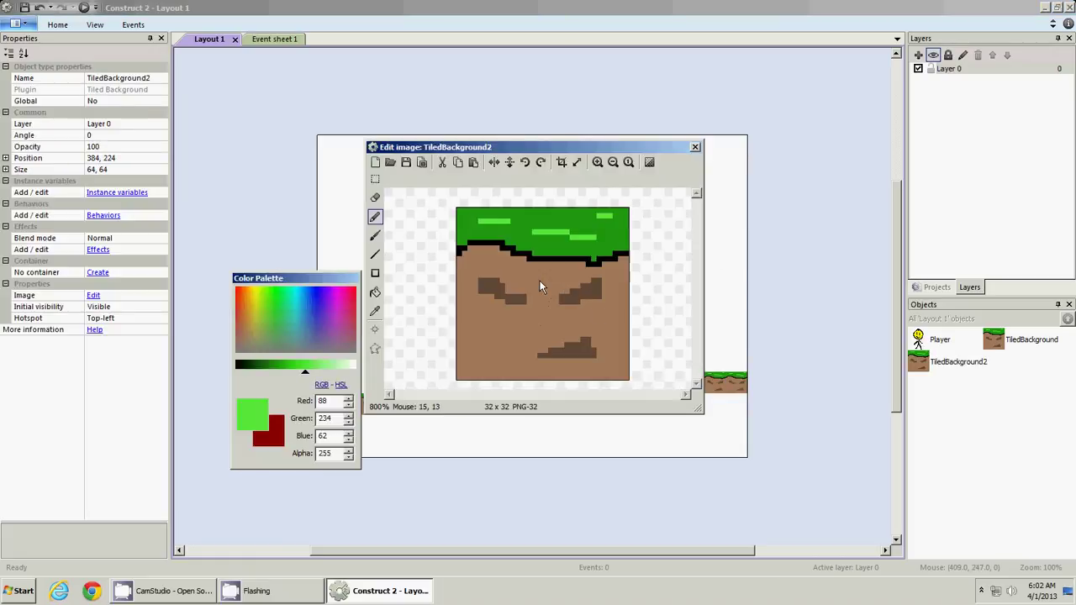
{"action": "left_click", "coordinate": [376, 179]}
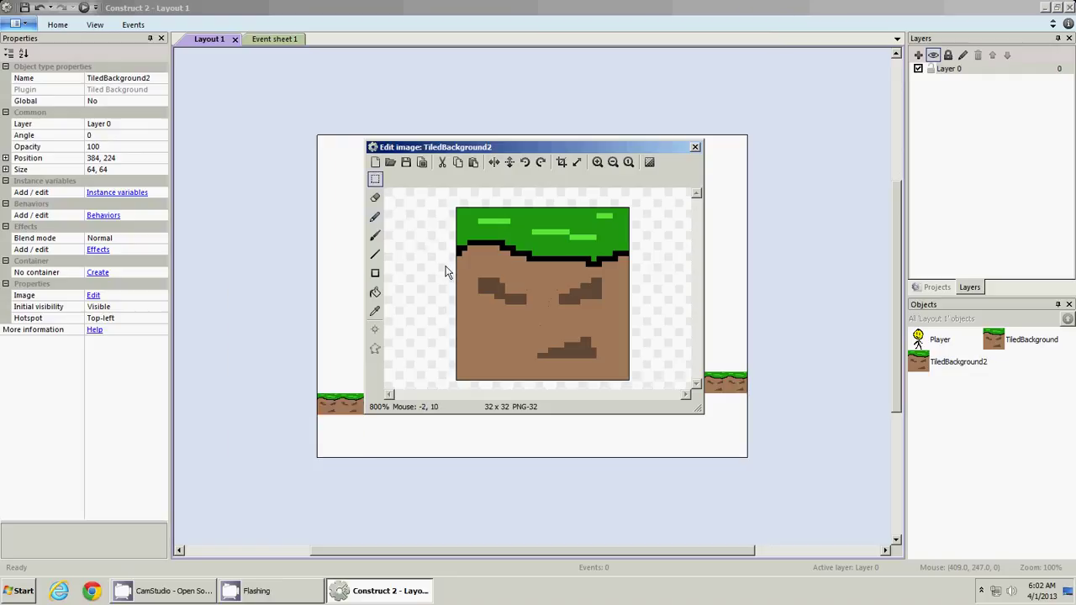
{"action": "left_click_drag", "start_coordinate": [441, 269], "coordinate": [656, 386]}
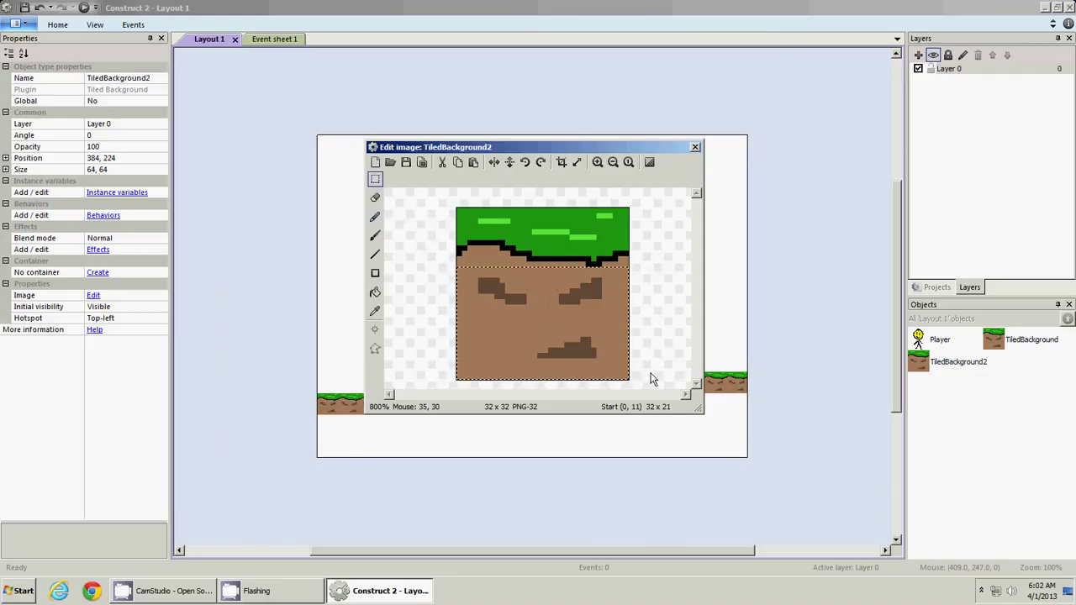
{"action": "left_click", "coordinate": [508, 162]}
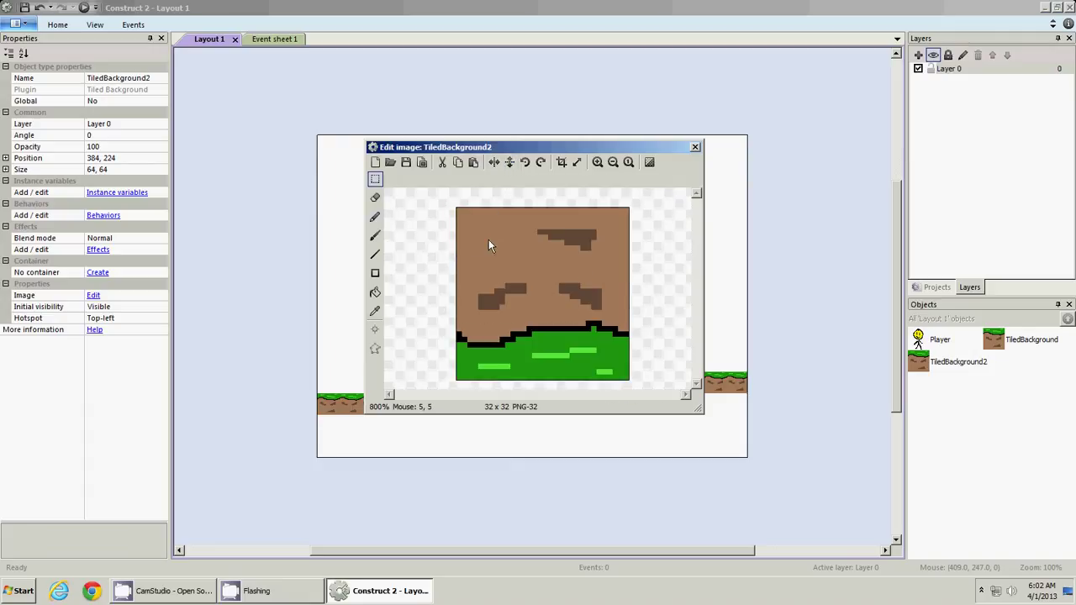
{"action": "key", "text": "ctrl+z"}
{"action": "left_click_drag", "start_coordinate": [508, 253], "coordinate": [506, 312]}
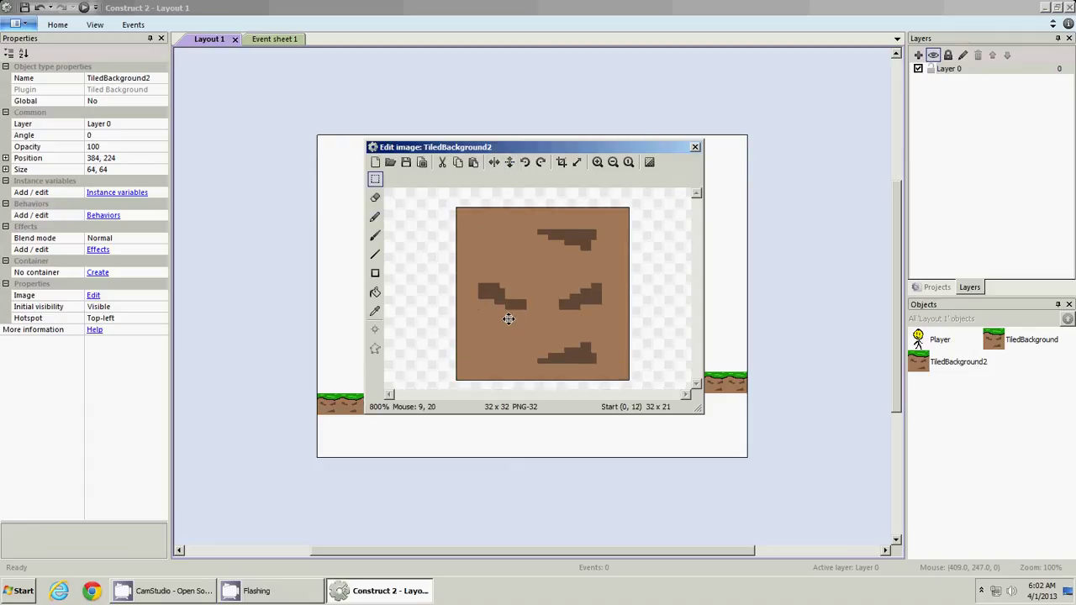
{"action": "left_click", "coordinate": [514, 311]}
{"action": "left_click", "coordinate": [696, 148]}
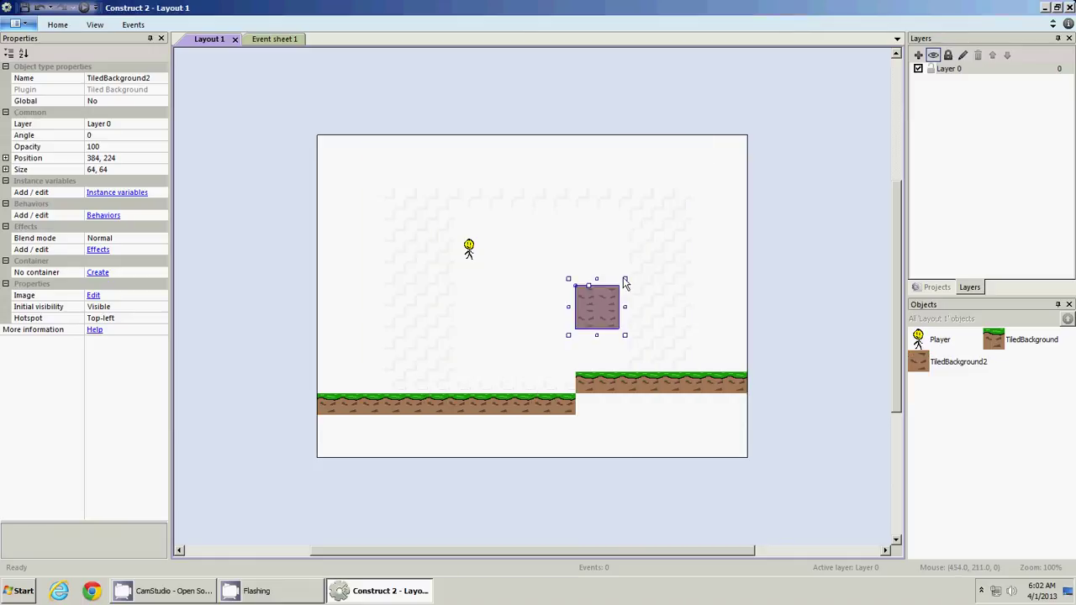
Move and resize the dirt block beneath both grass strips down to the layout bottom
{"action": "left_click_drag", "start_coordinate": [612, 306], "coordinate": [759, 468]}
{"action": "left_click_drag", "start_coordinate": [600, 428], "coordinate": [345, 461]}
{"action": "left_click", "coordinate": [401, 496]}
{"action": "left_click", "coordinate": [403, 488]}
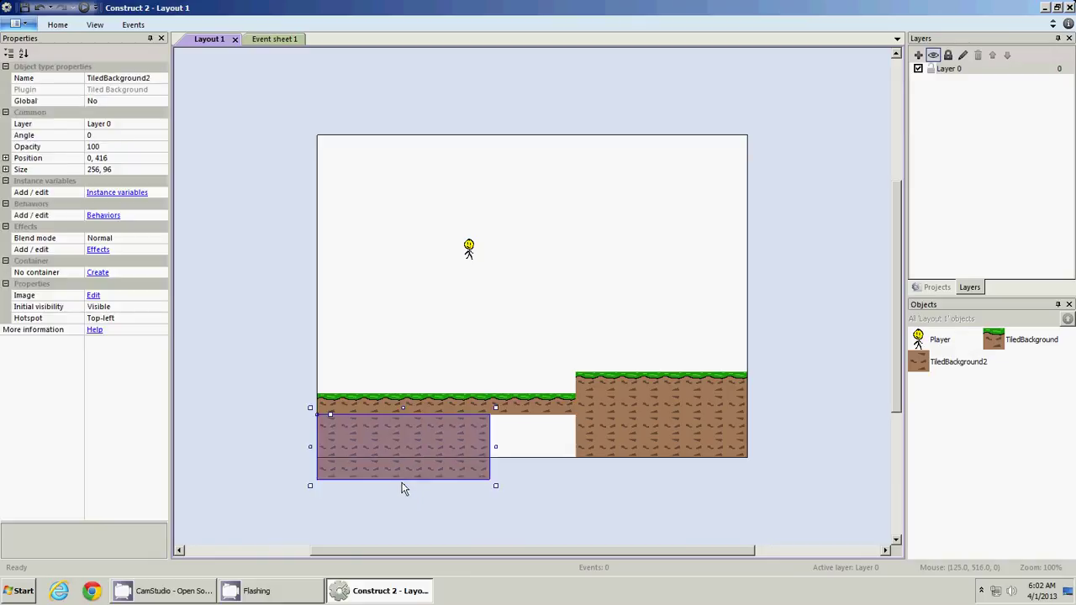
{"action": "left_click_drag", "start_coordinate": [403, 486], "coordinate": [402, 464]}
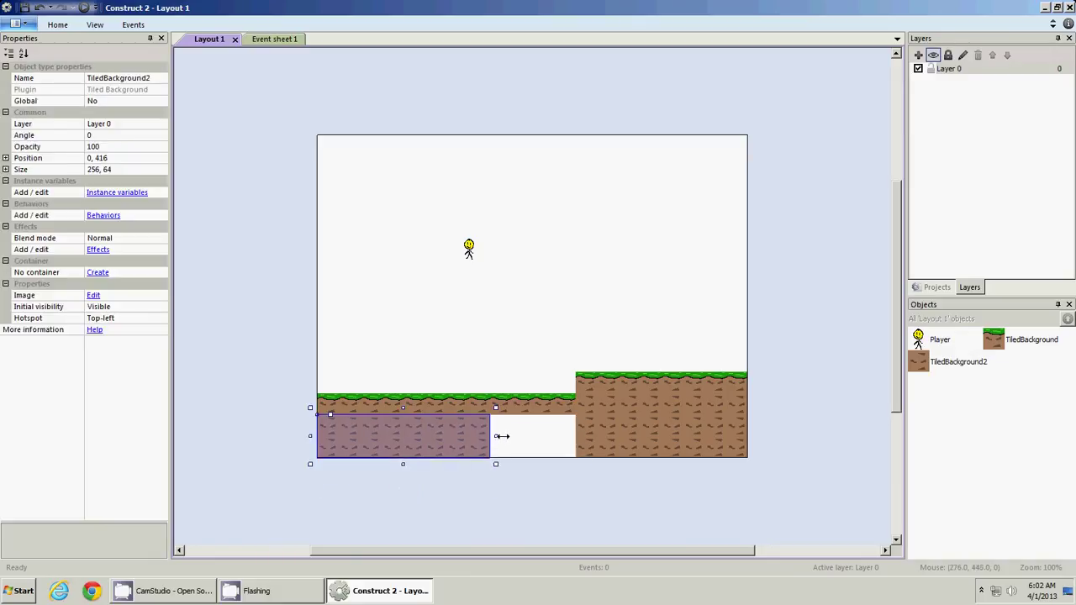
{"action": "left_click_drag", "start_coordinate": [501, 436], "coordinate": [577, 436]}
{"action": "left_click", "coordinate": [572, 295]}
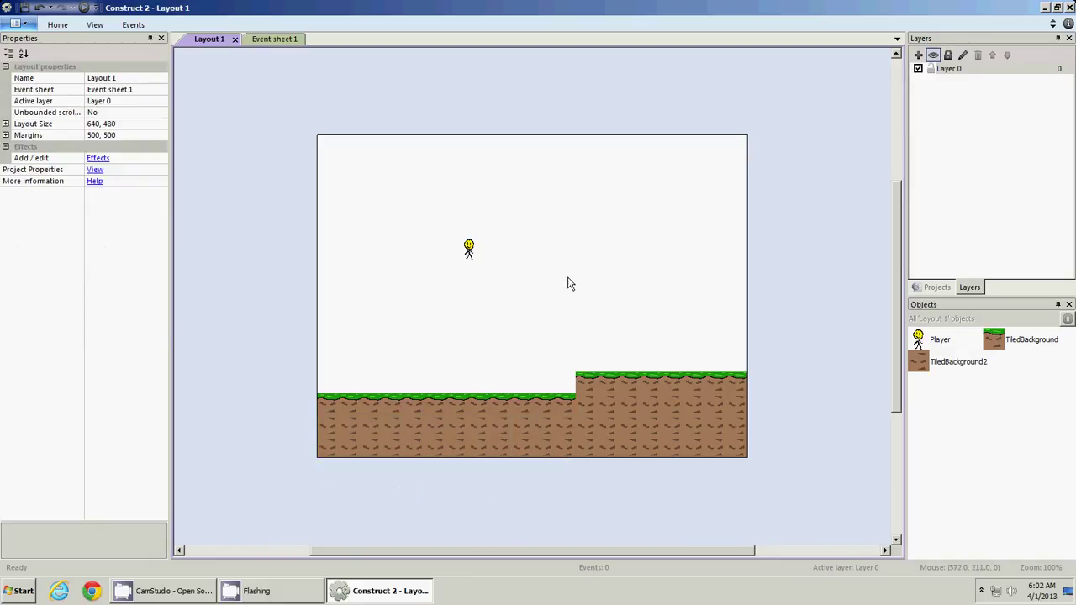
Insert TiledBackground3 with a 32 x 32 canvas filled cyan
{"action": "double_click", "coordinate": [577, 258]}
{"action": "double_click", "coordinate": [627, 353]}
{"action": "left_click", "coordinate": [531, 242]}
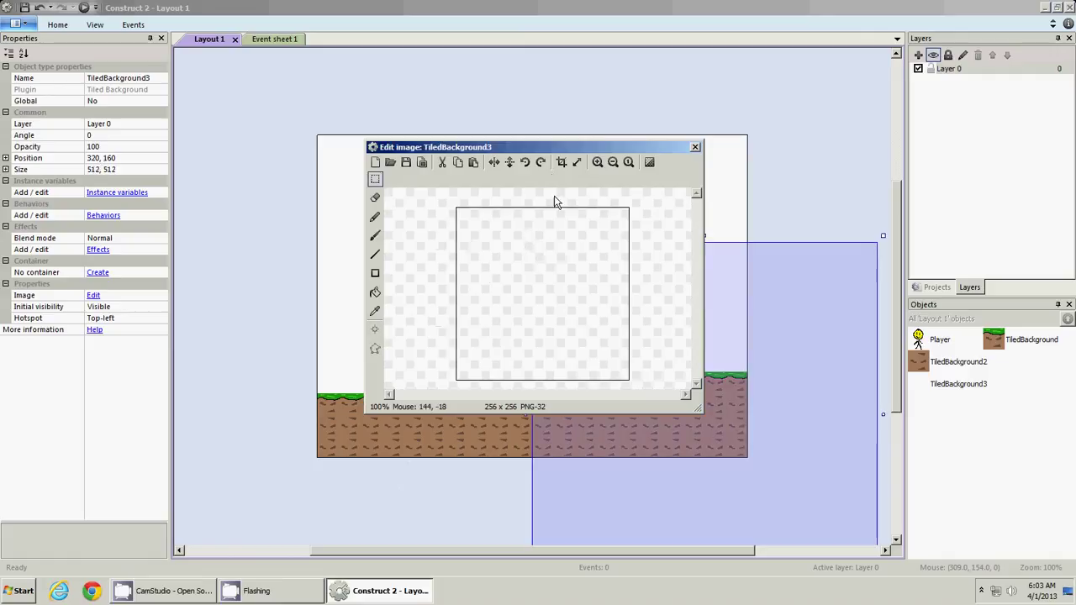
{"action": "left_click", "coordinate": [576, 162]}
{"action": "type", "text": "32"}
{"action": "key", "text": "Return"}
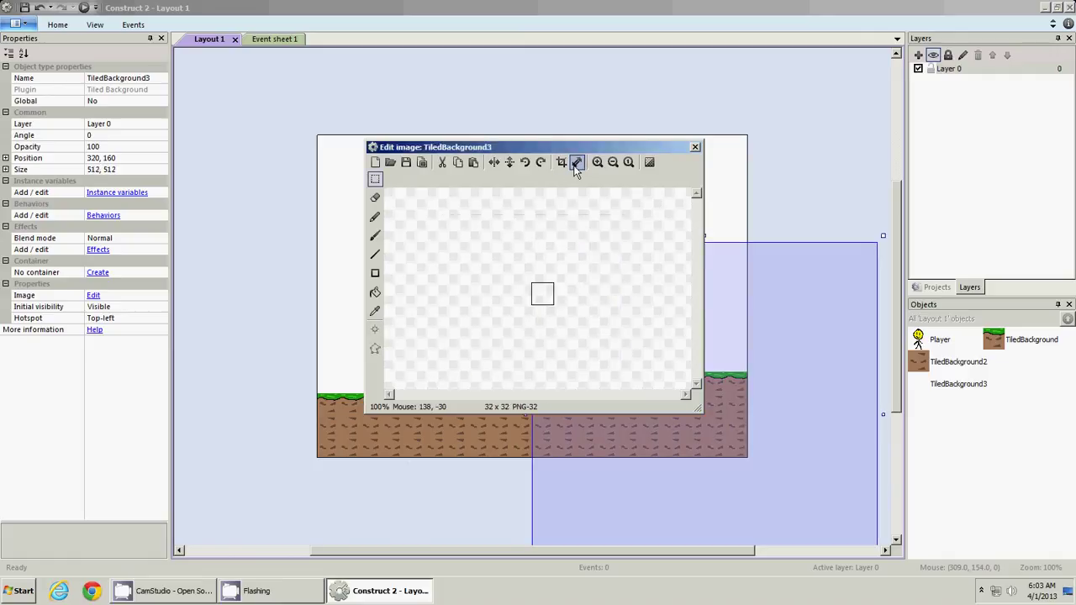
{"action": "left_click", "coordinate": [375, 291]}
{"action": "left_click", "coordinate": [288, 328]}
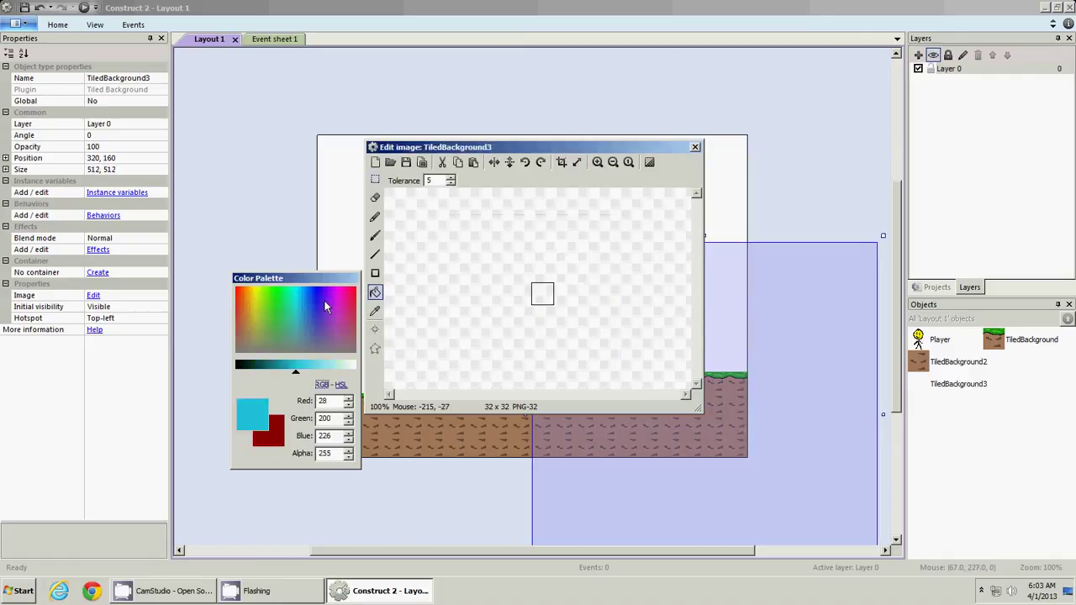
{"action": "left_click", "coordinate": [545, 294]}
{"action": "left_click", "coordinate": [694, 147]}
Send the cyan background to the bottom of the layer and stretch it over the whole layout
{"action": "left_click_drag", "start_coordinate": [746, 328], "coordinate": [574, 207]}
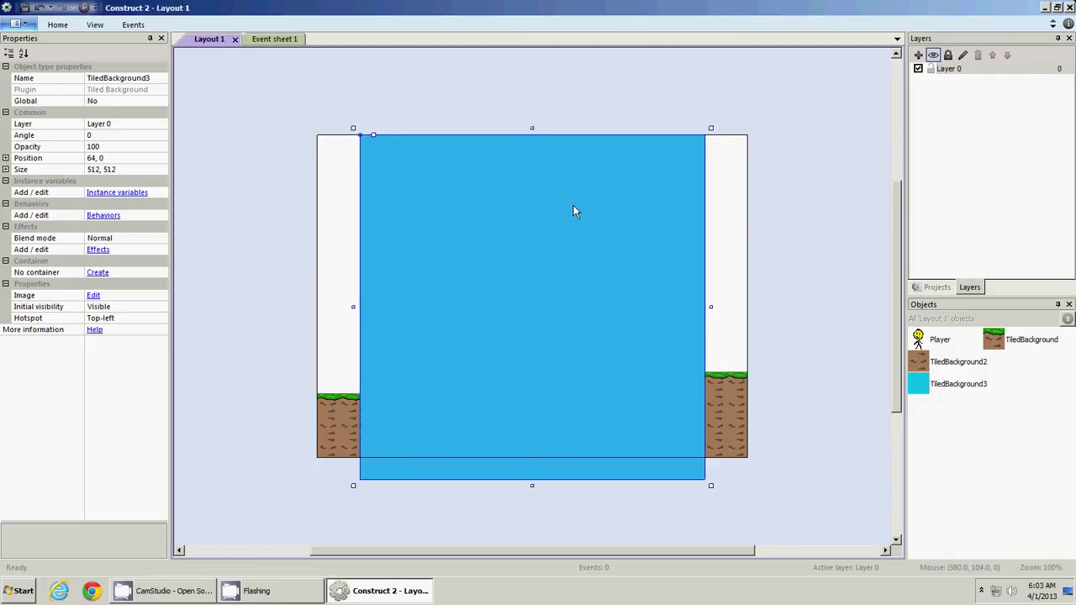
{"action": "right_click", "coordinate": [561, 195]}
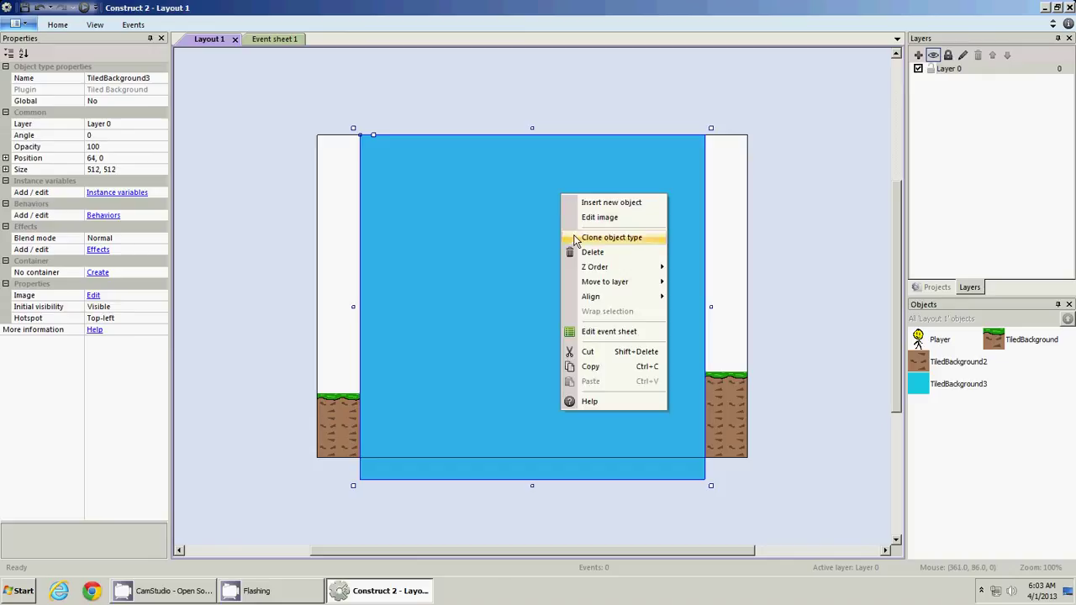
{"action": "mouse_move", "coordinate": [580, 274]}
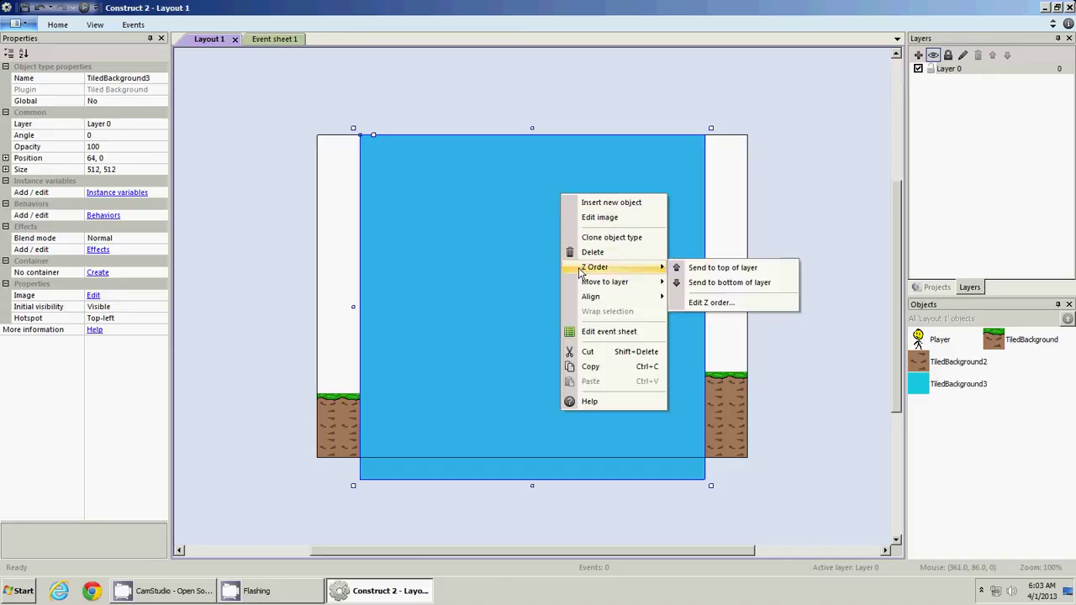
{"action": "left_click", "coordinate": [716, 283]}
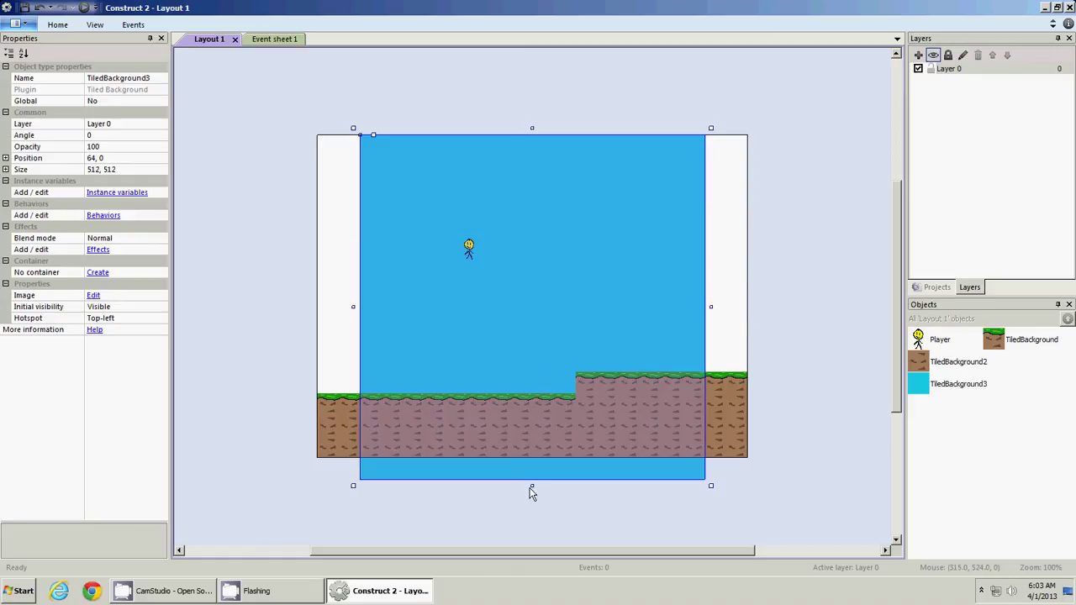
{"action": "left_click_drag", "start_coordinate": [533, 481], "coordinate": [533, 460]}
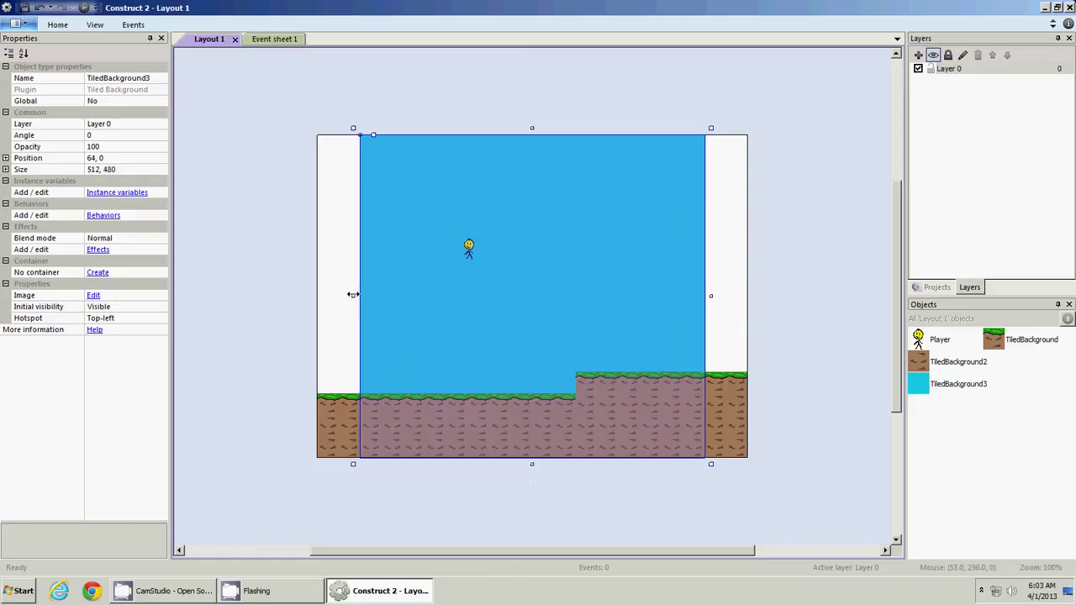
{"action": "left_click_drag", "start_coordinate": [353, 295], "coordinate": [322, 293]}
{"action": "left_click", "coordinate": [712, 301]}
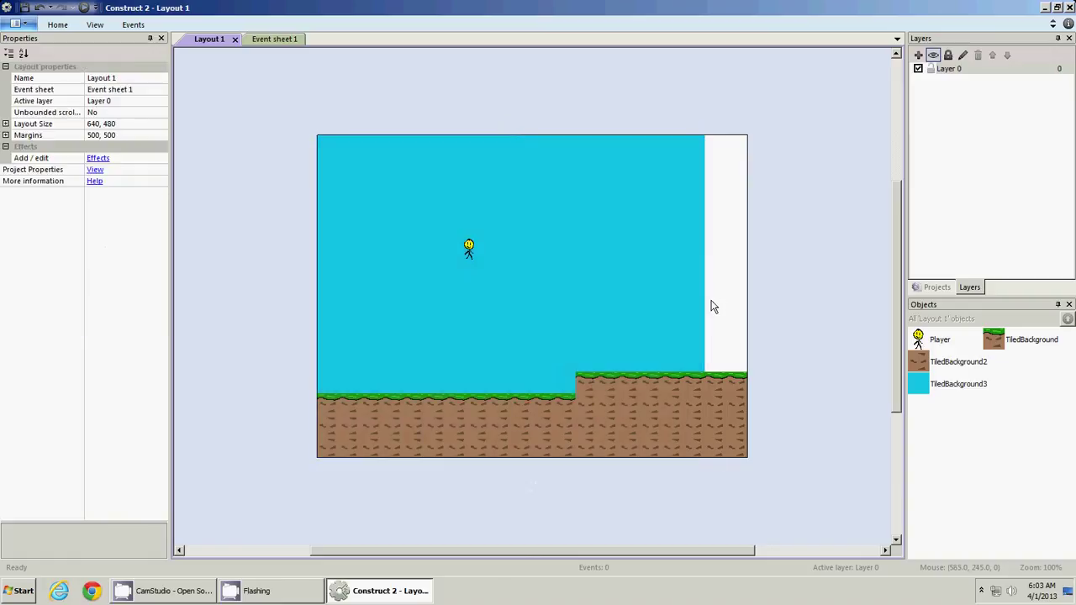
{"action": "left_click", "coordinate": [708, 307]}
{"action": "left_click_drag", "start_coordinate": [716, 296], "coordinate": [751, 297]}
{"action": "left_click", "coordinate": [820, 293]}
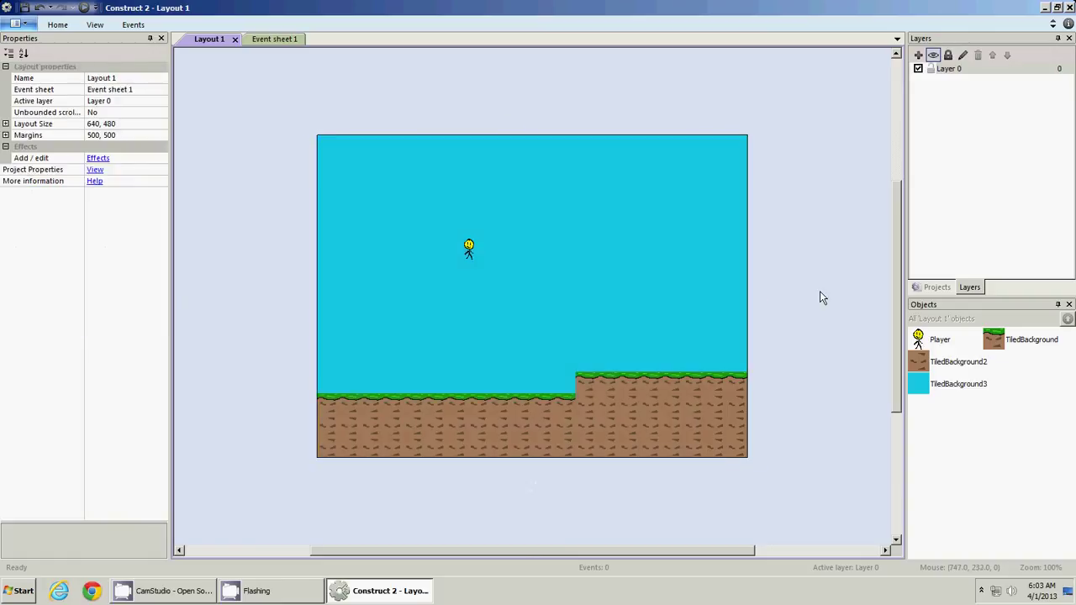
{"action": "left_click", "coordinate": [468, 251]}
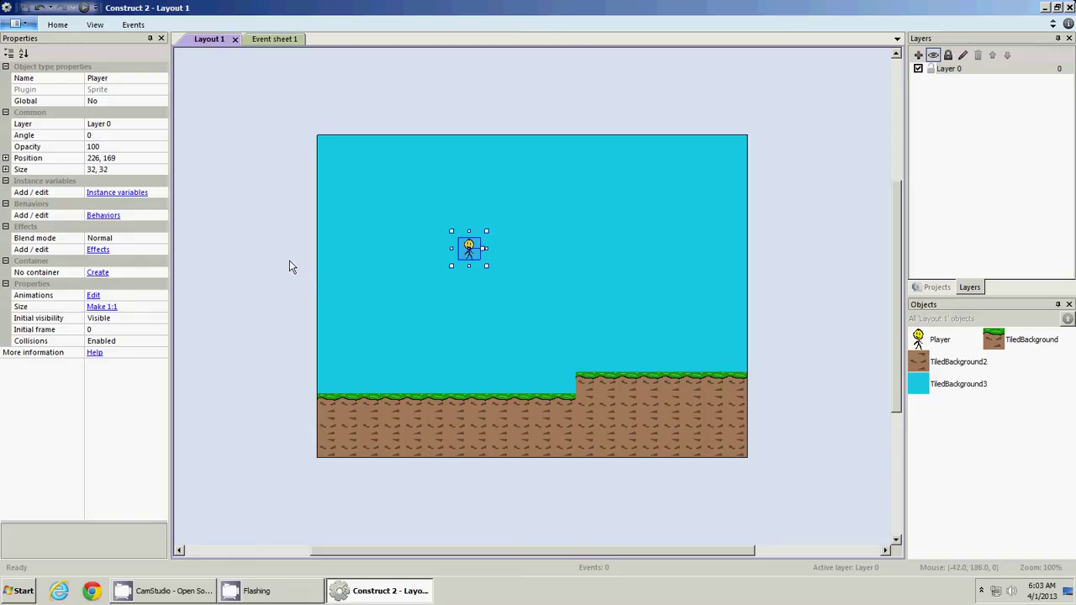
Give the Player a Platform behavior and move it down to 224, 320 above the ground
{"action": "left_click", "coordinate": [101, 215]}
{"action": "left_click", "coordinate": [438, 220]}
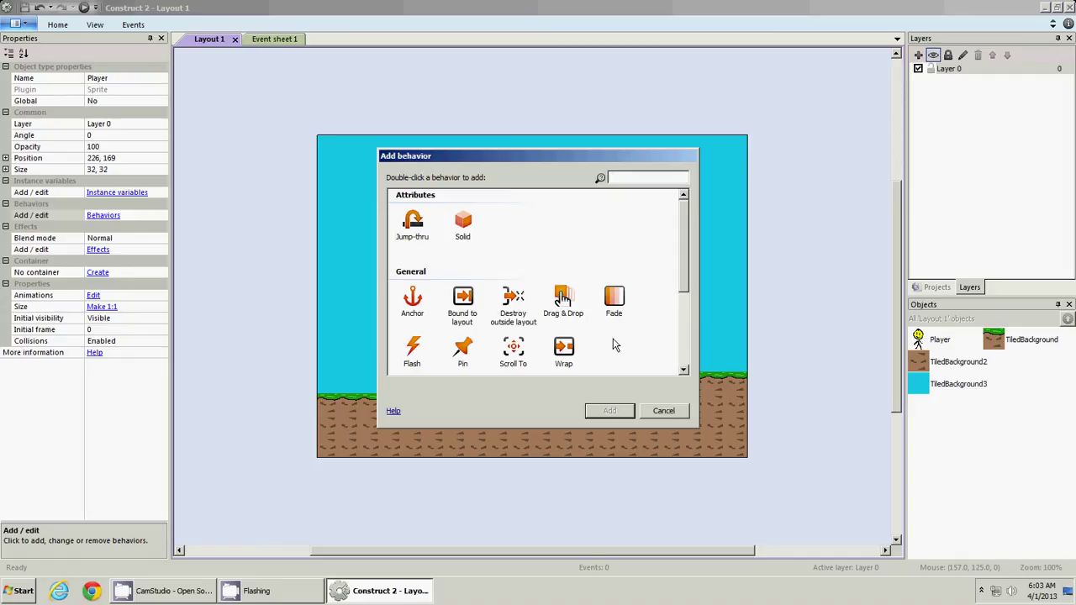
{"action": "scroll", "coordinate": [612, 346], "scroll_direction": "down", "scroll_amount": 3}
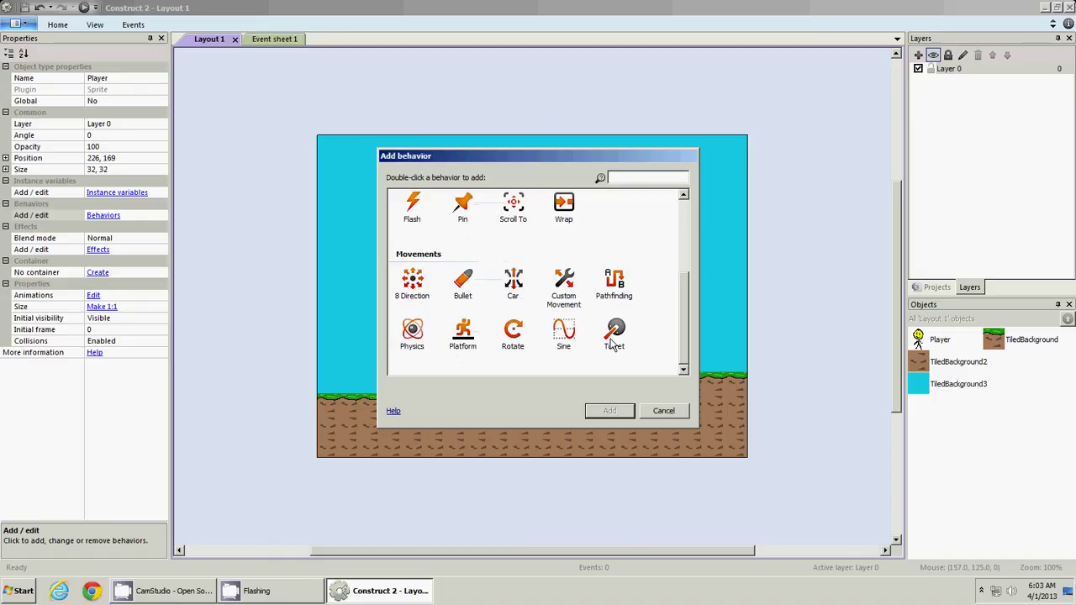
{"action": "left_click", "coordinate": [463, 336]}
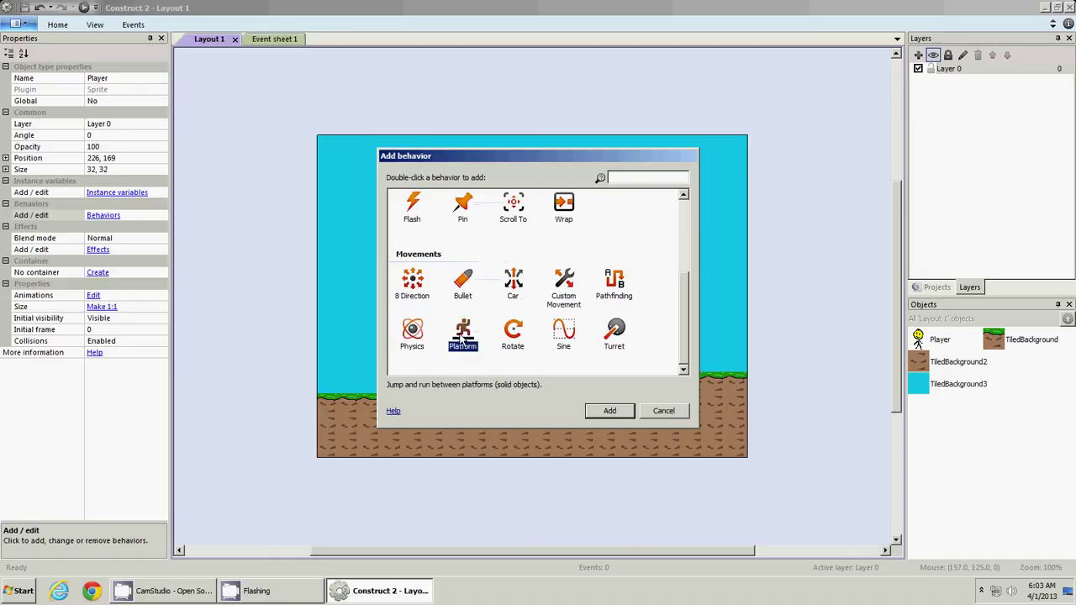
{"action": "double_click", "coordinate": [464, 337]}
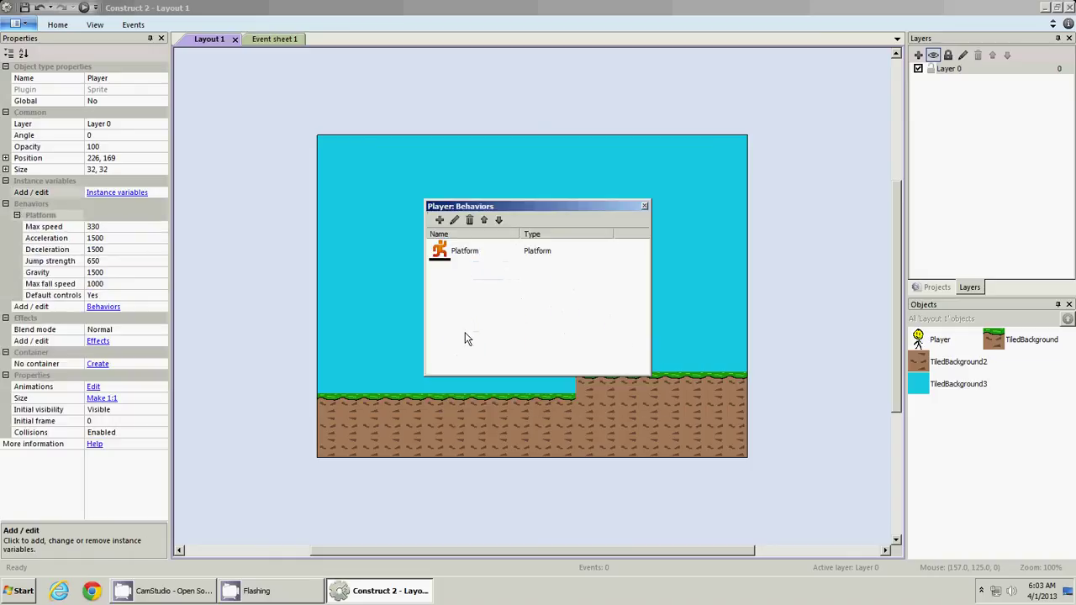
{"action": "left_click", "coordinate": [644, 207]}
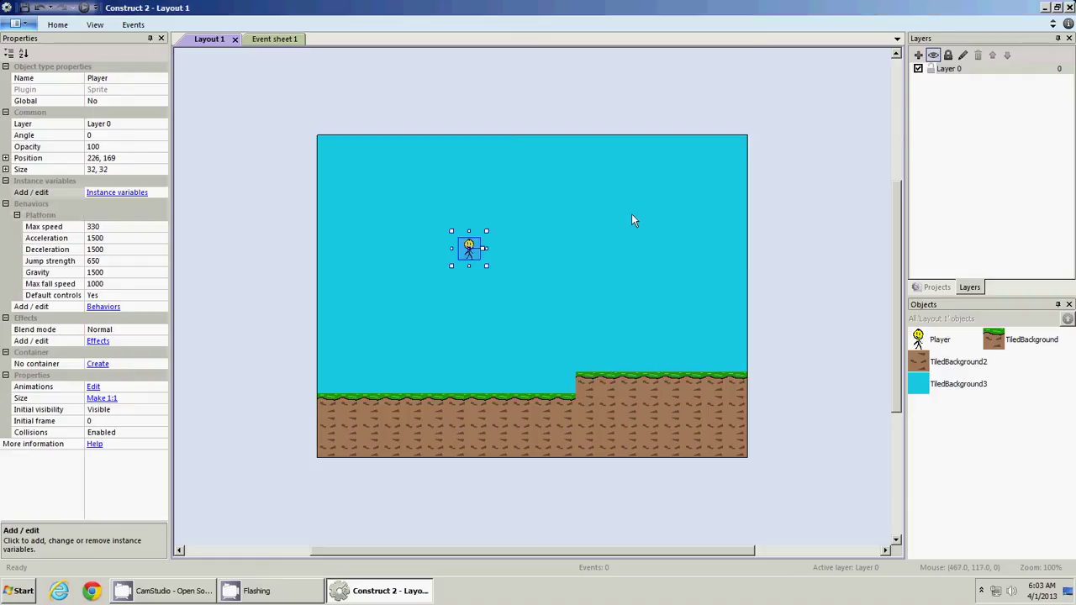
{"action": "left_click_drag", "start_coordinate": [469, 253], "coordinate": [468, 356]}
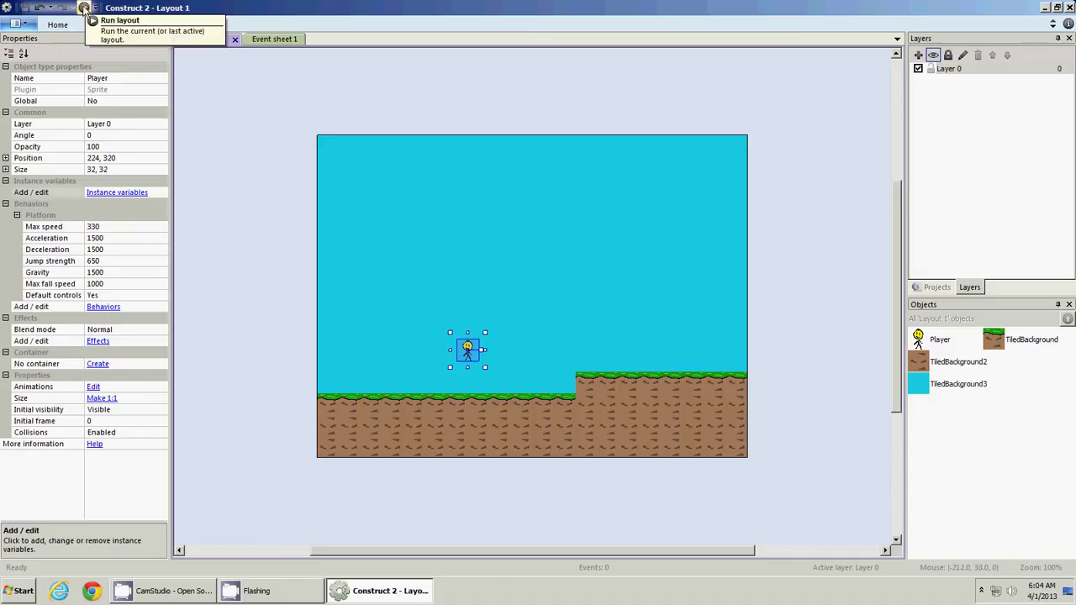
{"action": "left_click", "coordinate": [57, 25]}
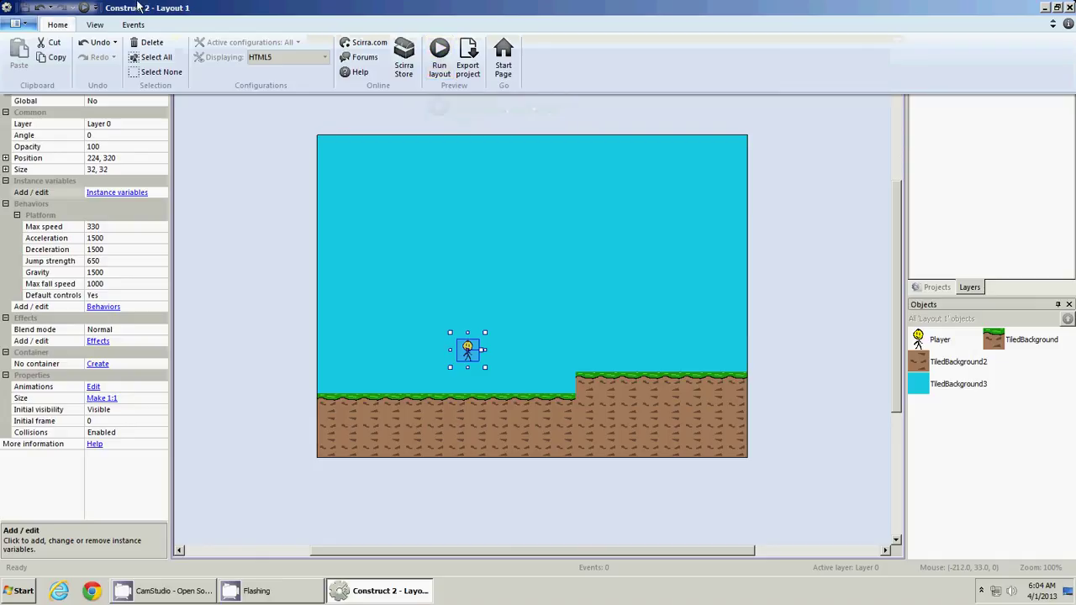
{"action": "left_click", "coordinate": [87, 7]}
{"action": "left_click", "coordinate": [86, 8]}
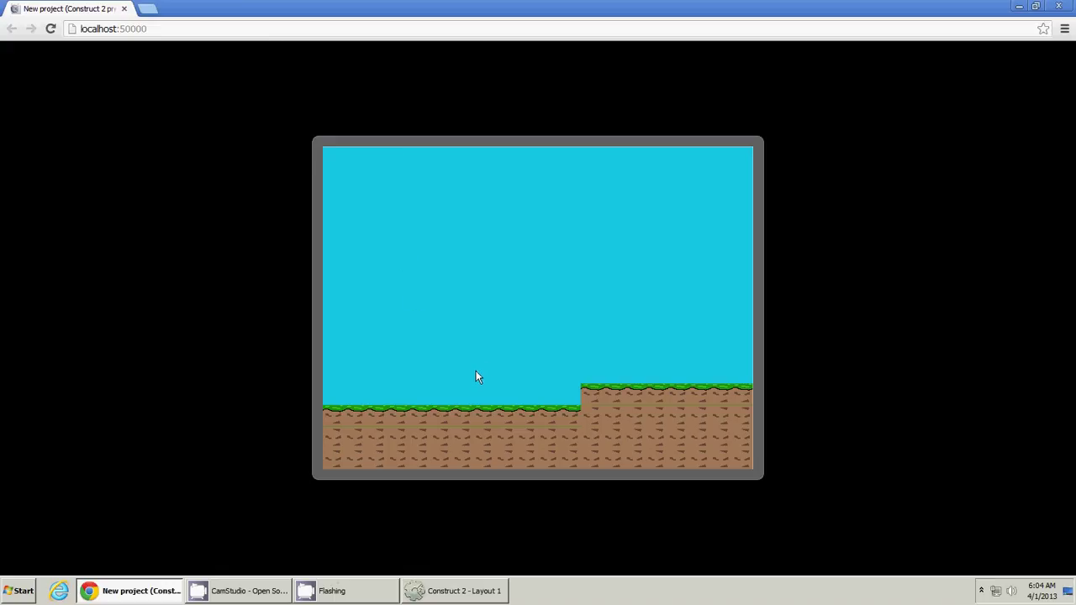
{"action": "left_click", "coordinate": [124, 8]}
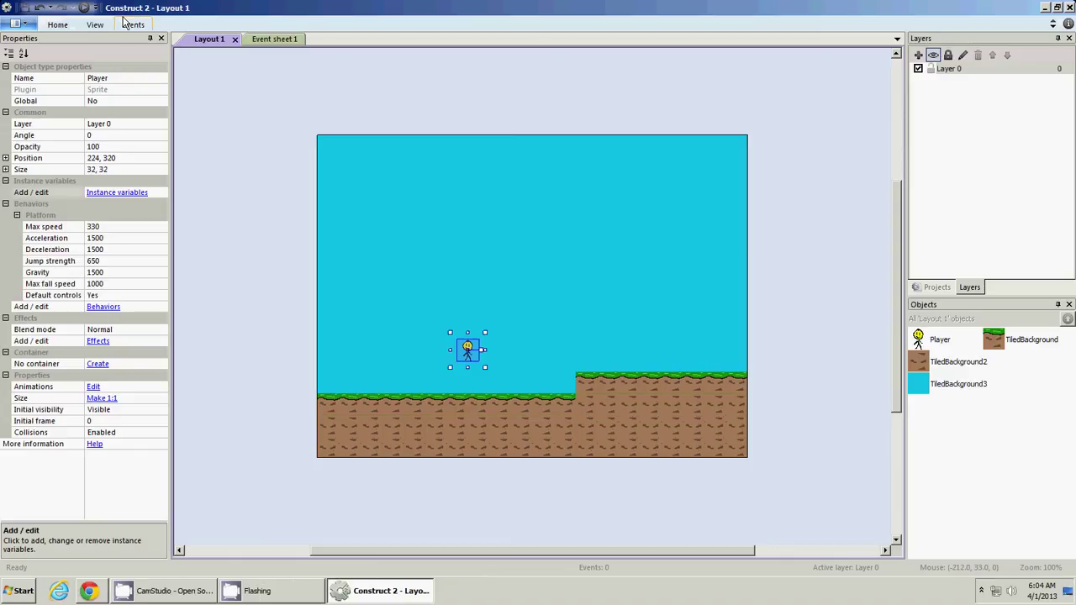
Add the Solid behavior to the grass TiledBackground object
{"action": "left_click", "coordinate": [420, 400]}
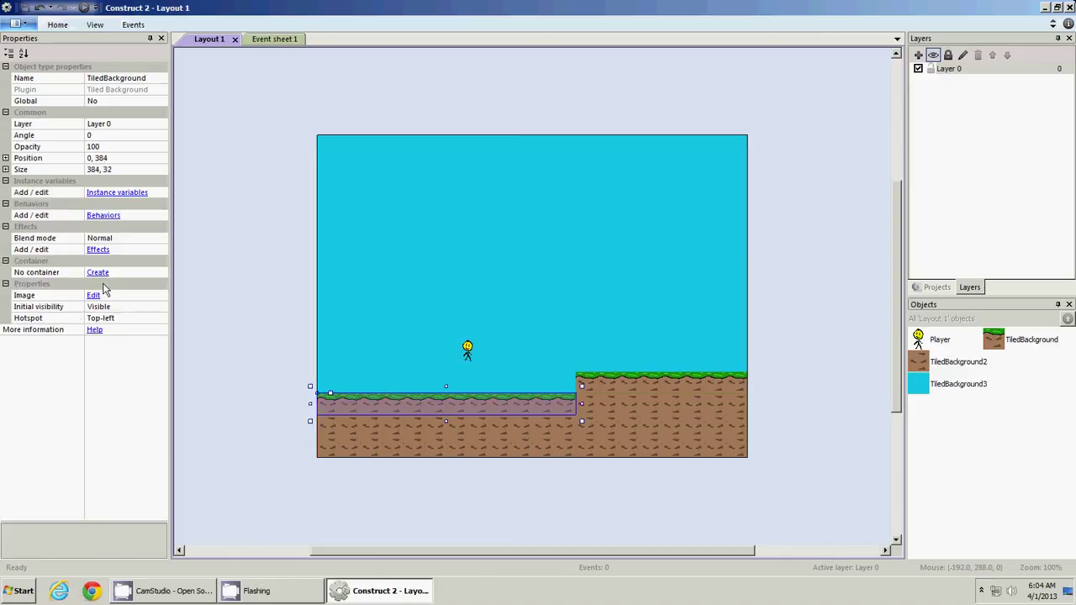
{"action": "left_click", "coordinate": [101, 216]}
{"action": "left_click", "coordinate": [441, 220]}
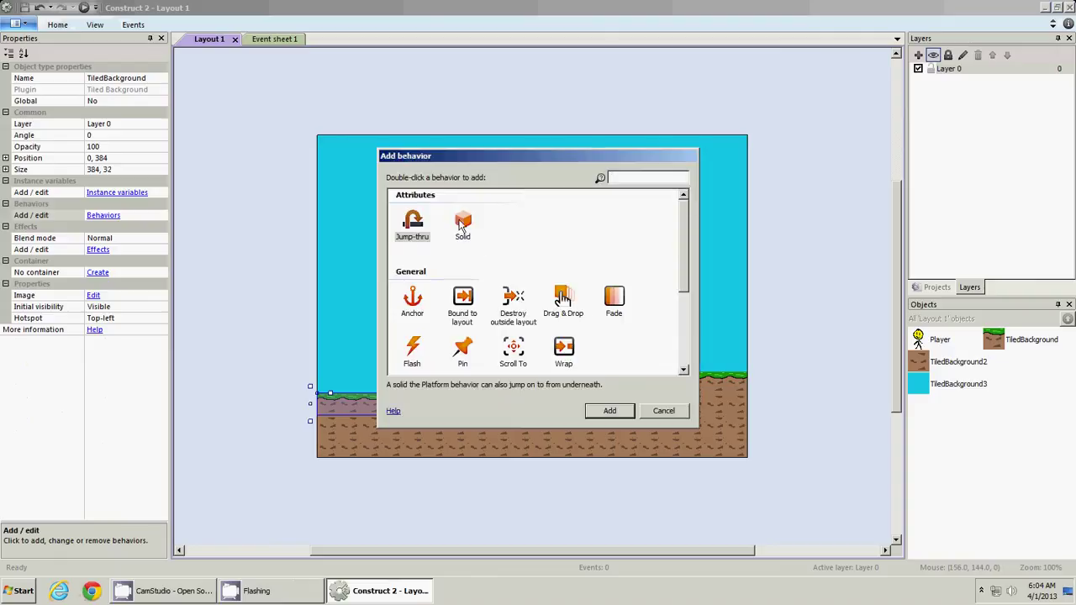
{"action": "double_click", "coordinate": [462, 223]}
{"action": "left_click", "coordinate": [645, 206]}
Inspect the raised grass strip's instance variables and behaviors, then reselect the grass strips
{"action": "left_click", "coordinate": [660, 384]}
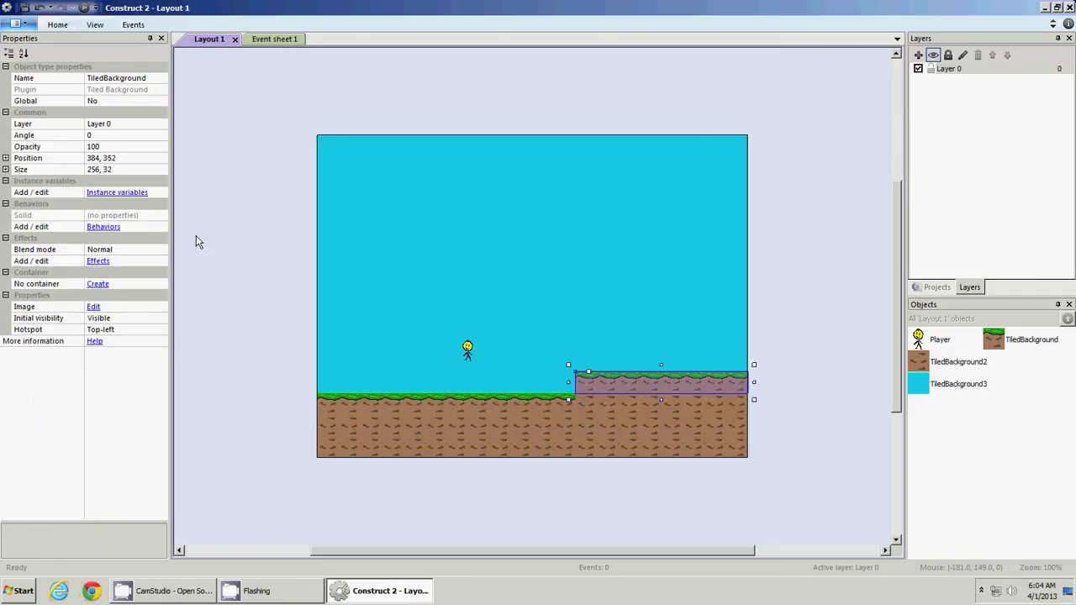
{"action": "left_click", "coordinate": [126, 192]}
{"action": "left_click", "coordinate": [439, 220]}
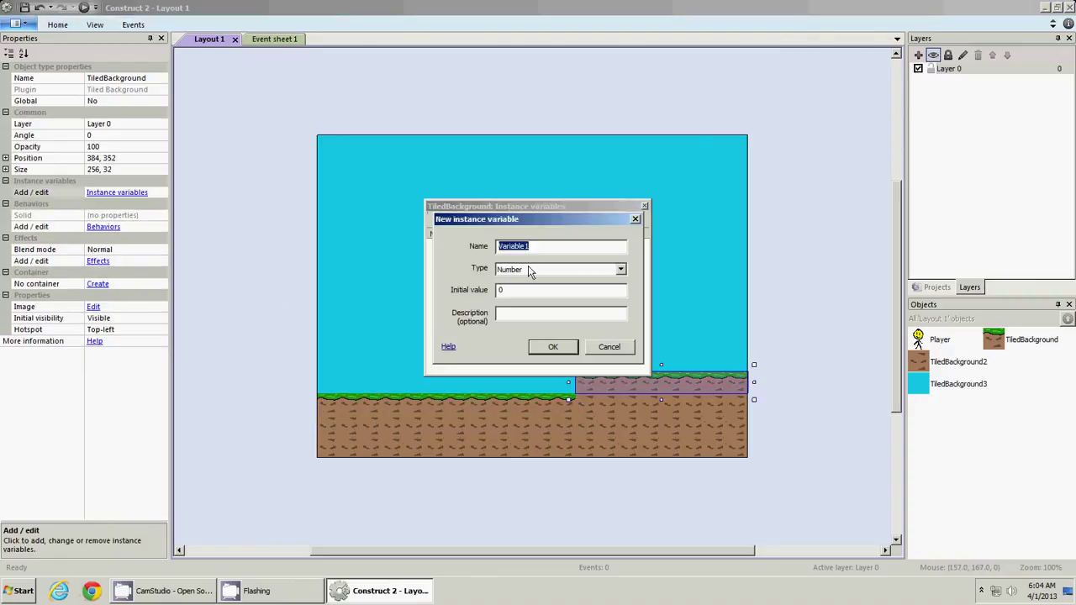
{"action": "left_click", "coordinate": [613, 352]}
{"action": "left_click", "coordinate": [644, 206]}
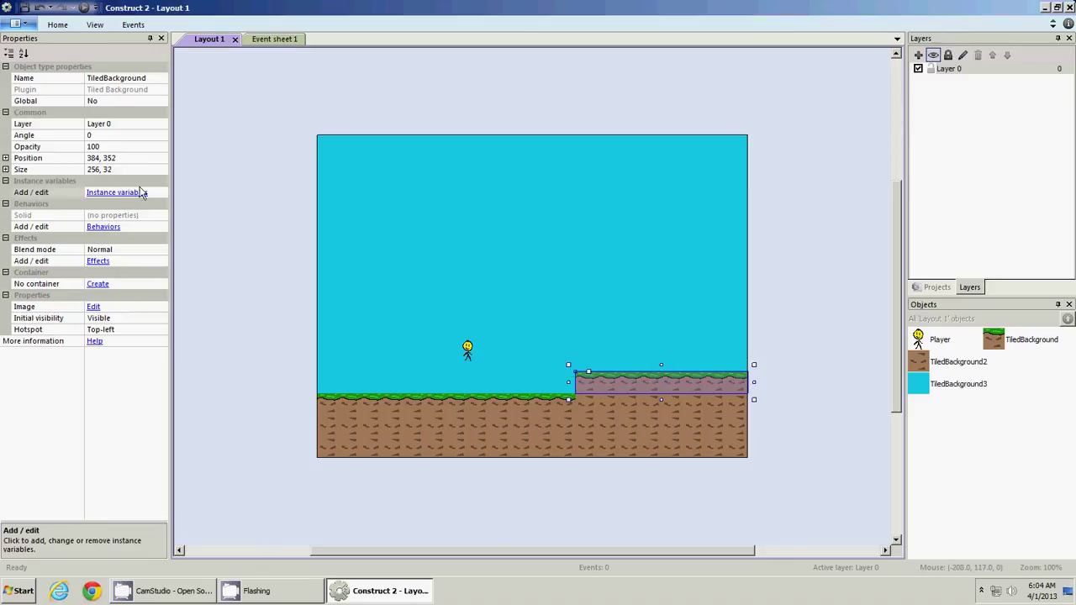
{"action": "left_click", "coordinate": [103, 226]}
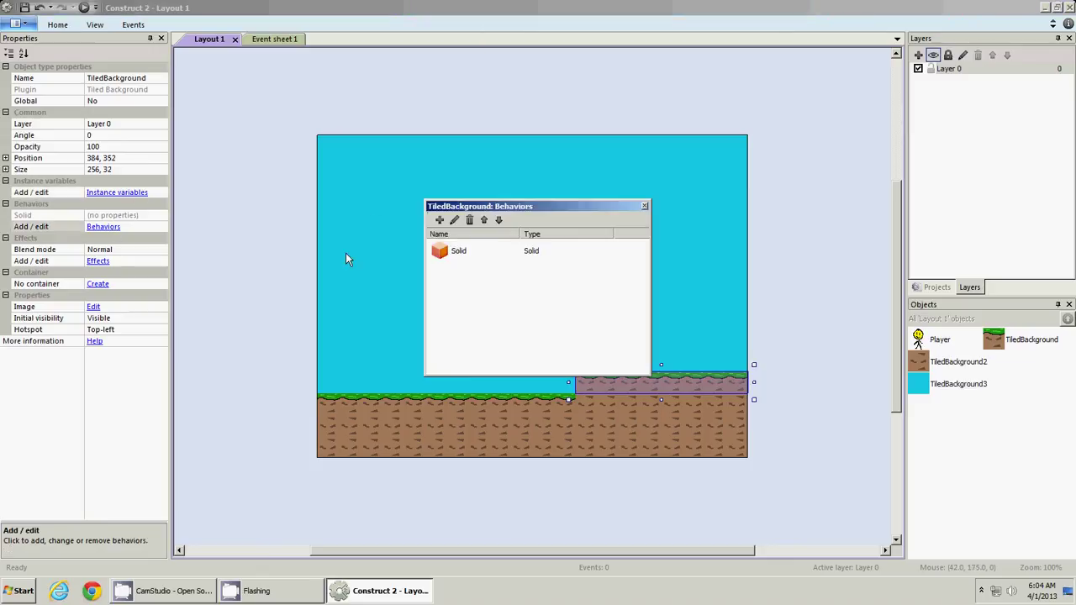
{"action": "left_click", "coordinate": [653, 235]}
{"action": "left_click", "coordinate": [645, 205]}
{"action": "left_click", "coordinate": [544, 412]}
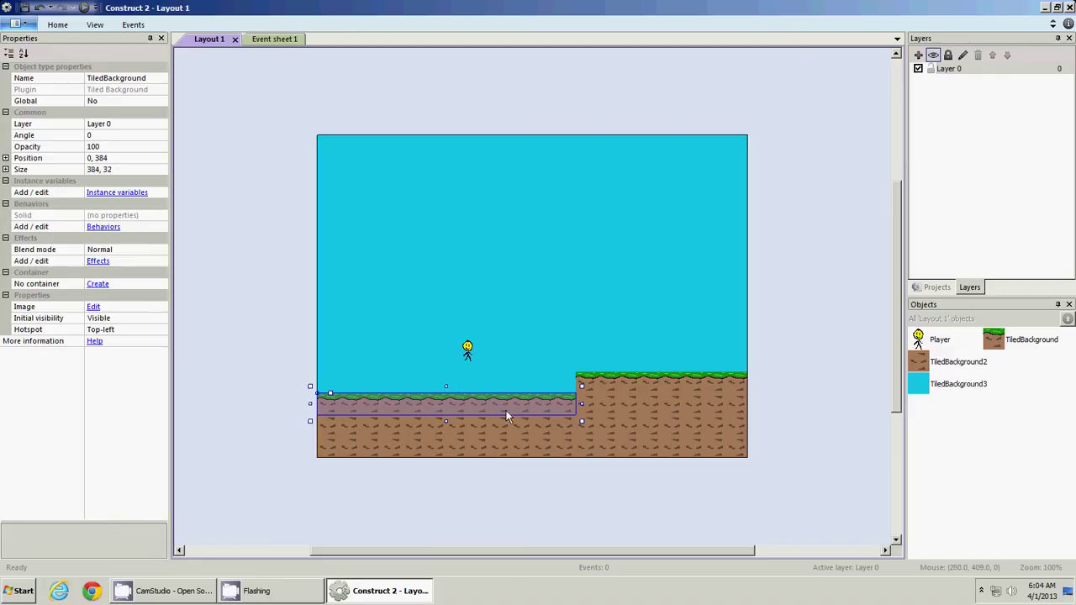
{"action": "left_click", "coordinate": [599, 385]}
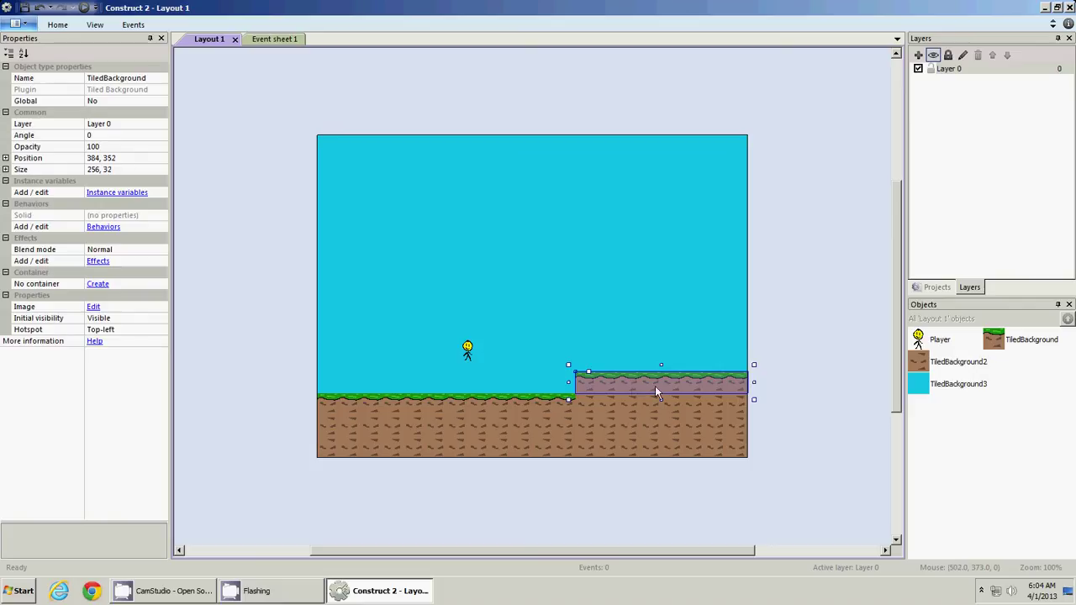
Add the Solid behavior to the dirt TiledBackground2 object
{"action": "left_click", "coordinate": [526, 448]}
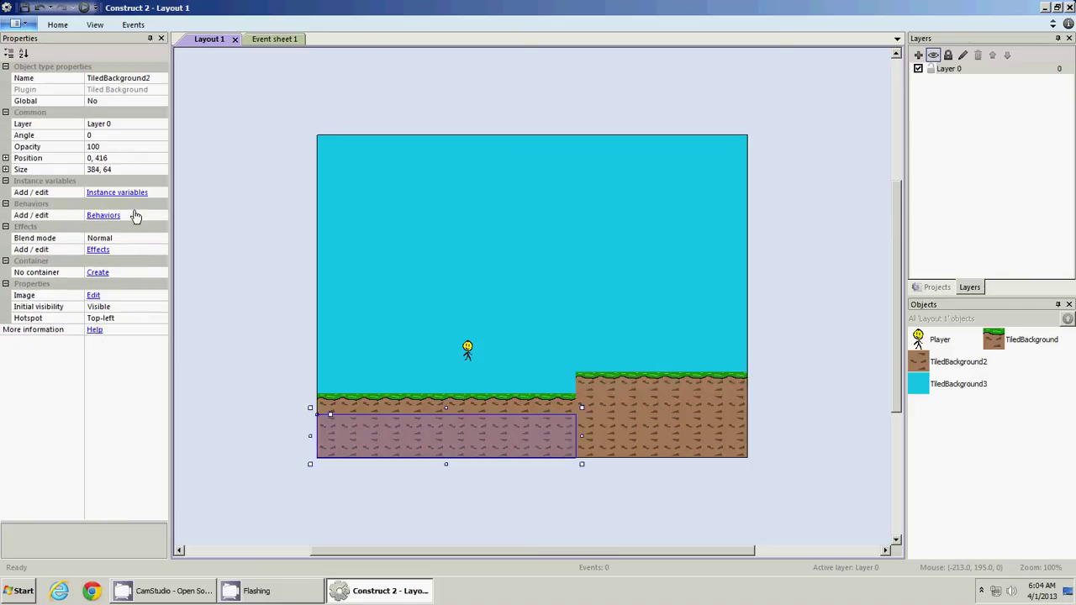
{"action": "left_click", "coordinate": [110, 216]}
{"action": "left_click", "coordinate": [440, 219]}
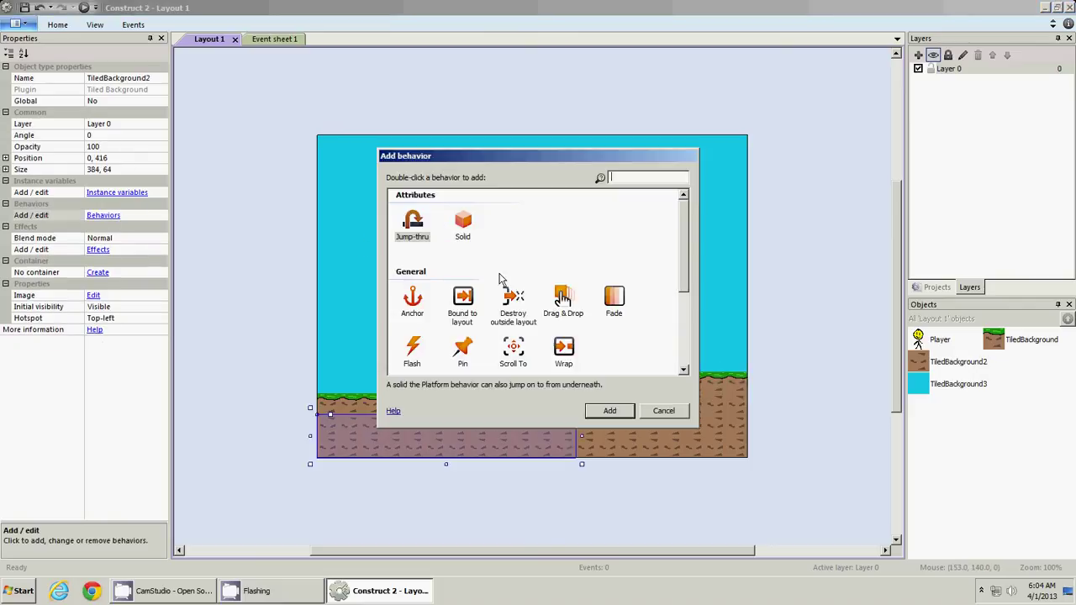
{"action": "double_click", "coordinate": [476, 233]}
{"action": "left_click", "coordinate": [645, 207]}
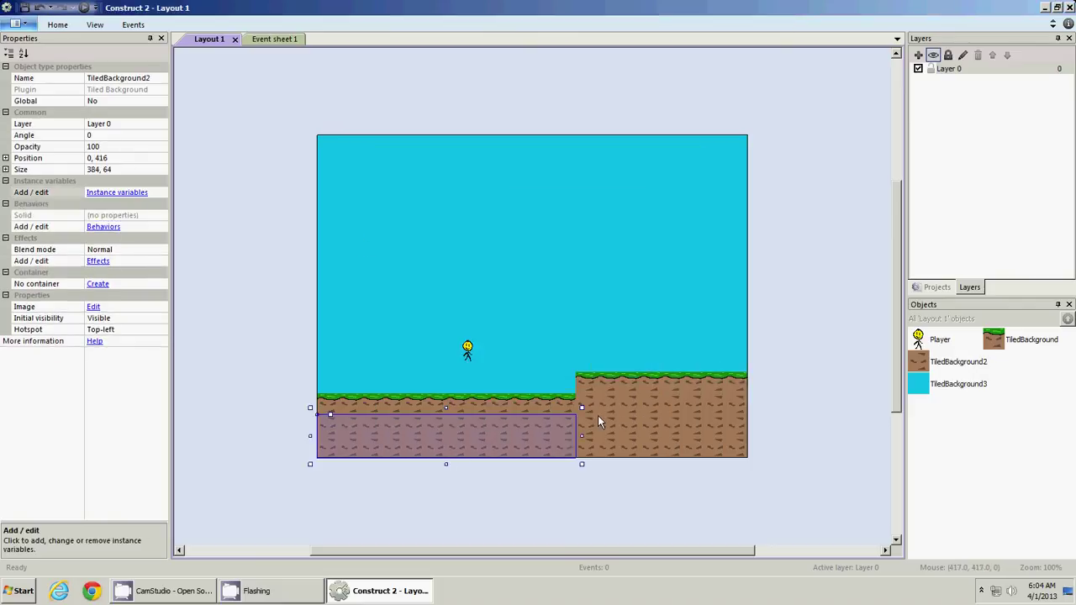
{"action": "left_click", "coordinate": [675, 445]}
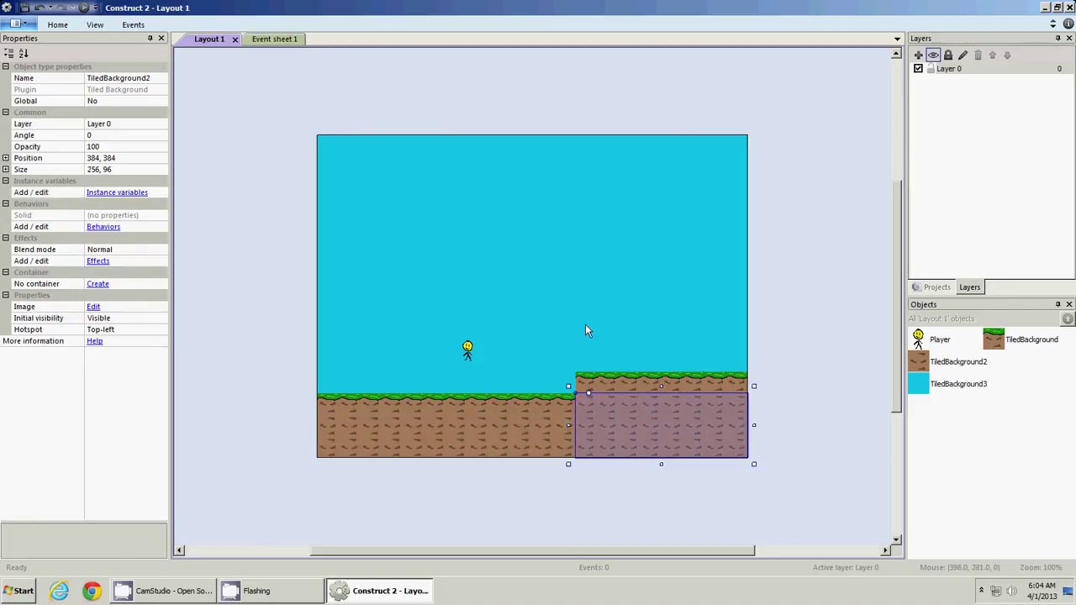
{"action": "left_click", "coordinate": [276, 295]}
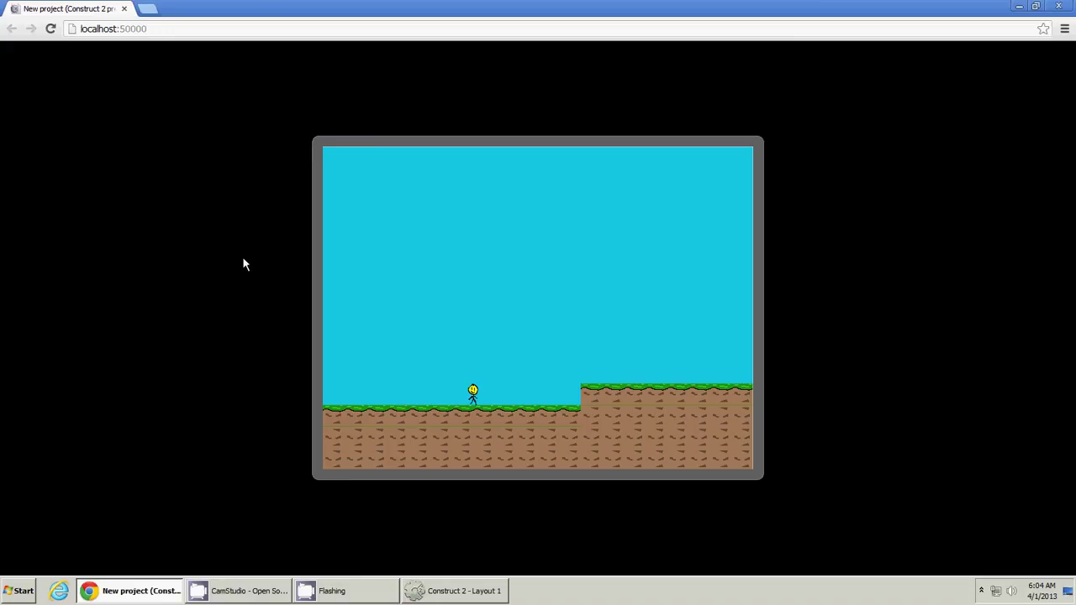
{"action": "key", "text": "Left"}
{"action": "key", "text": "Right"}
{"action": "key", "text": "Up"}
{"action": "key", "text": "Right"}
{"action": "key", "text": "Up"}
{"action": "key", "text": "Left"}
Add the Bound to layout behavior to the Player sprite
{"action": "left_click", "coordinate": [125, 9]}
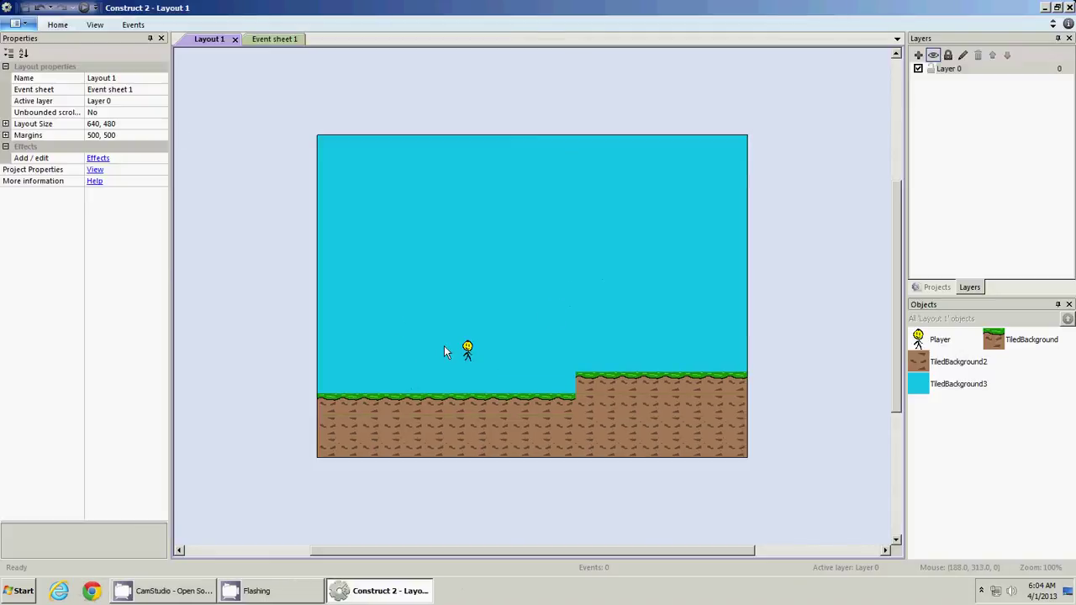
{"action": "left_click", "coordinate": [466, 349]}
{"action": "left_click", "coordinate": [114, 309]}
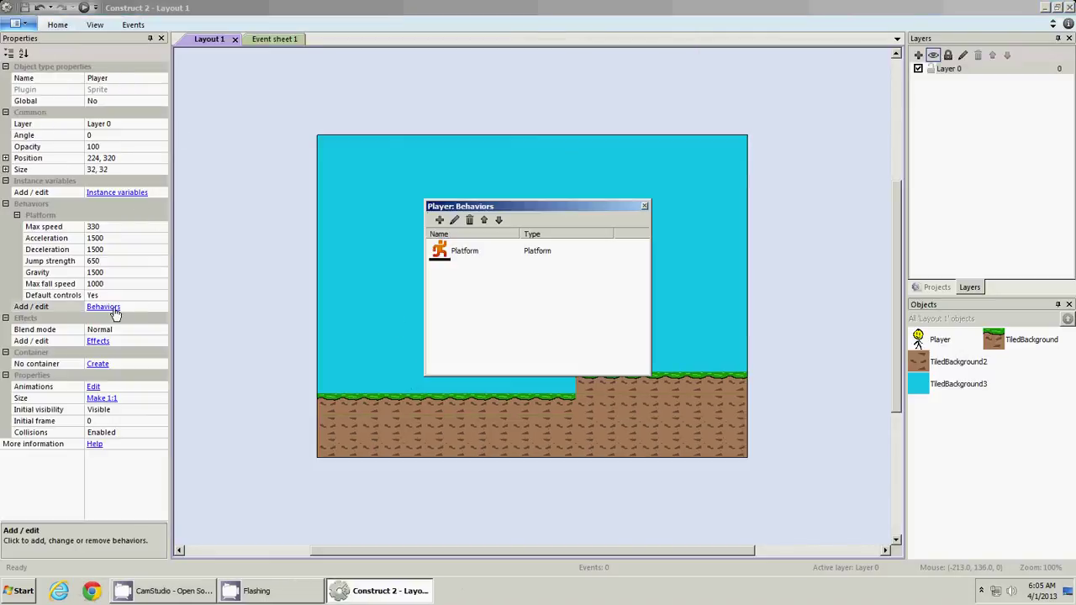
{"action": "left_click", "coordinate": [439, 220]}
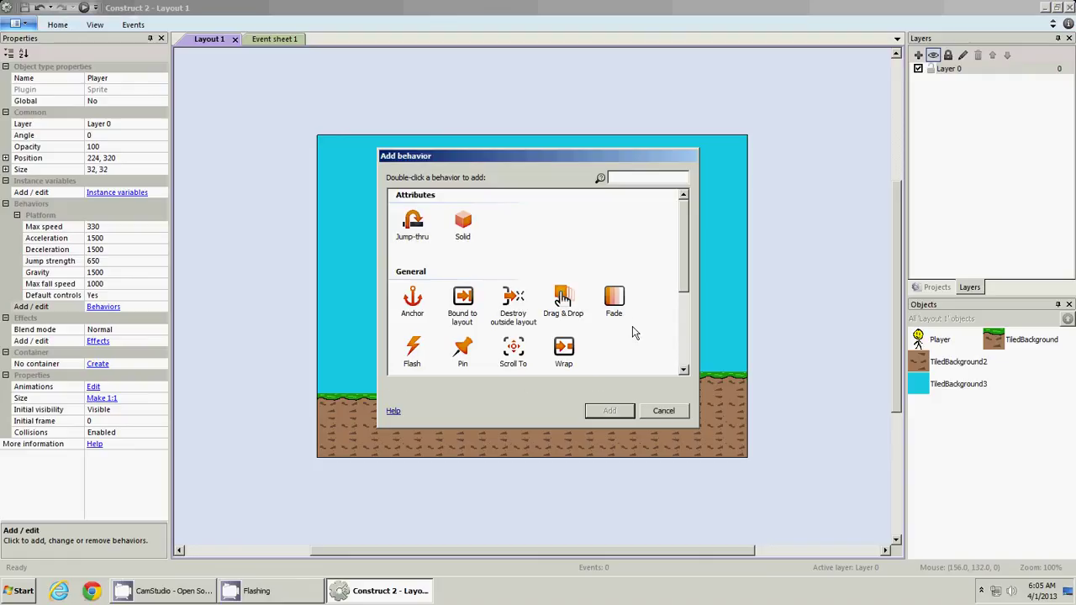
{"action": "scroll", "coordinate": [635, 333], "scroll_direction": "down", "scroll_amount": 2}
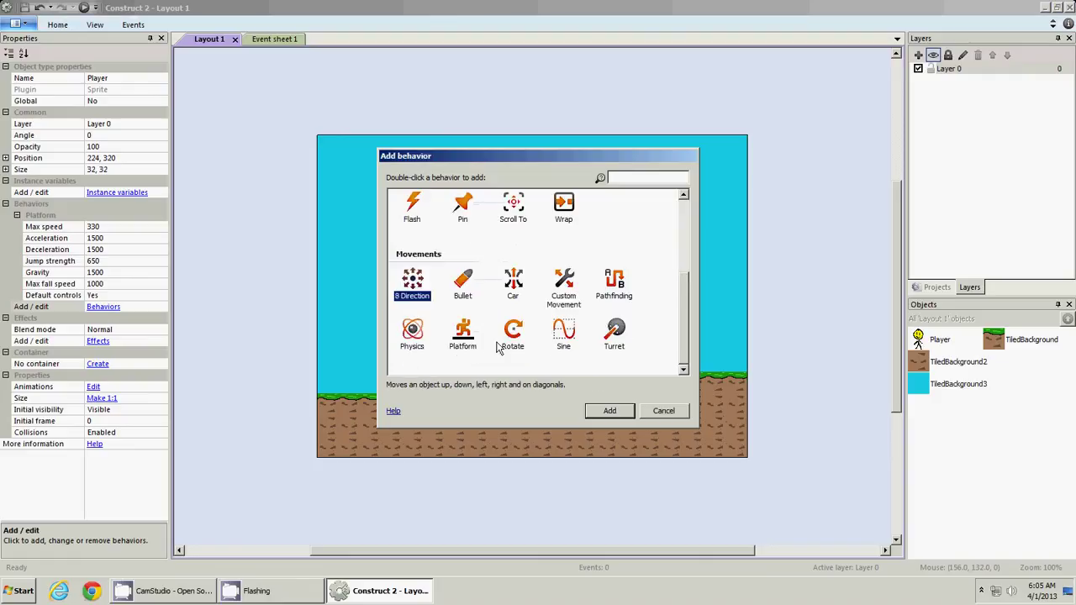
{"action": "scroll", "coordinate": [530, 330], "scroll_direction": "up", "scroll_amount": 2}
{"action": "double_click", "coordinate": [458, 227]}
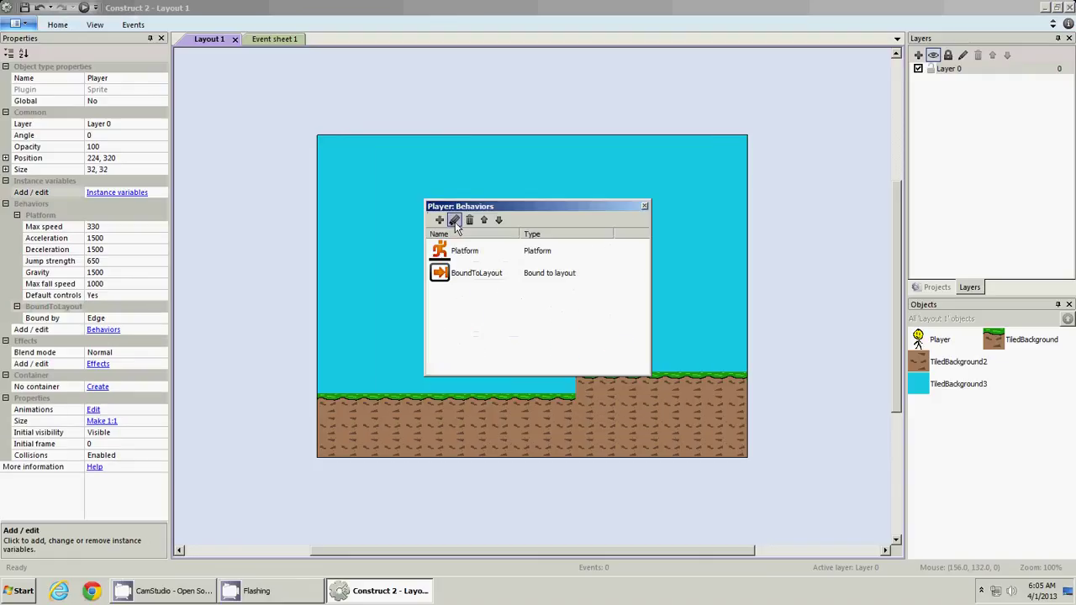
{"action": "left_click", "coordinate": [643, 206]}
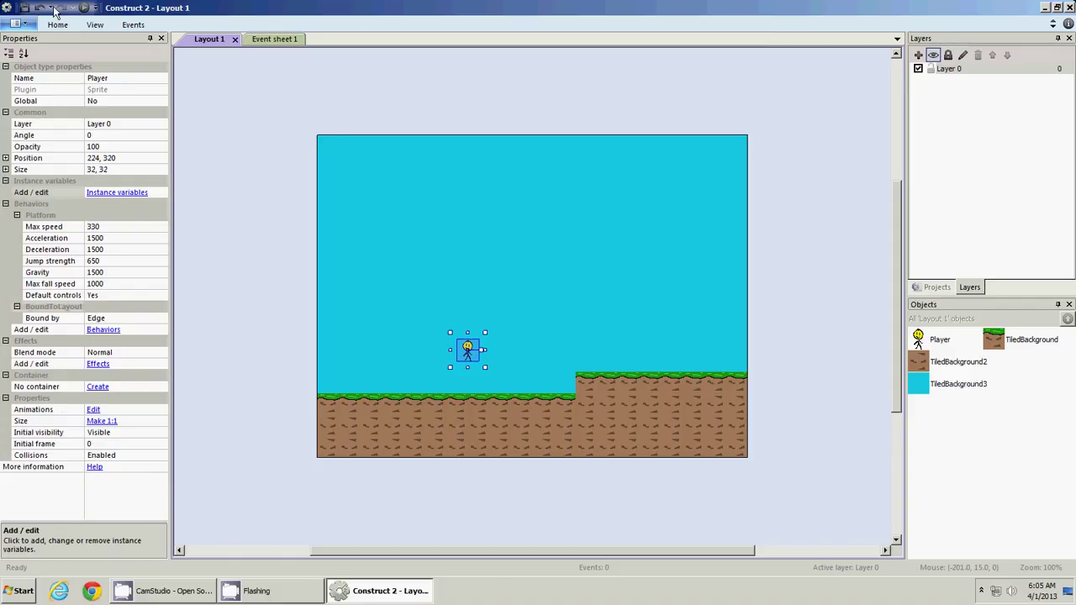
Run the layout in Chrome and walk and jump the player to test the edges
{"action": "left_click", "coordinate": [85, 8]}
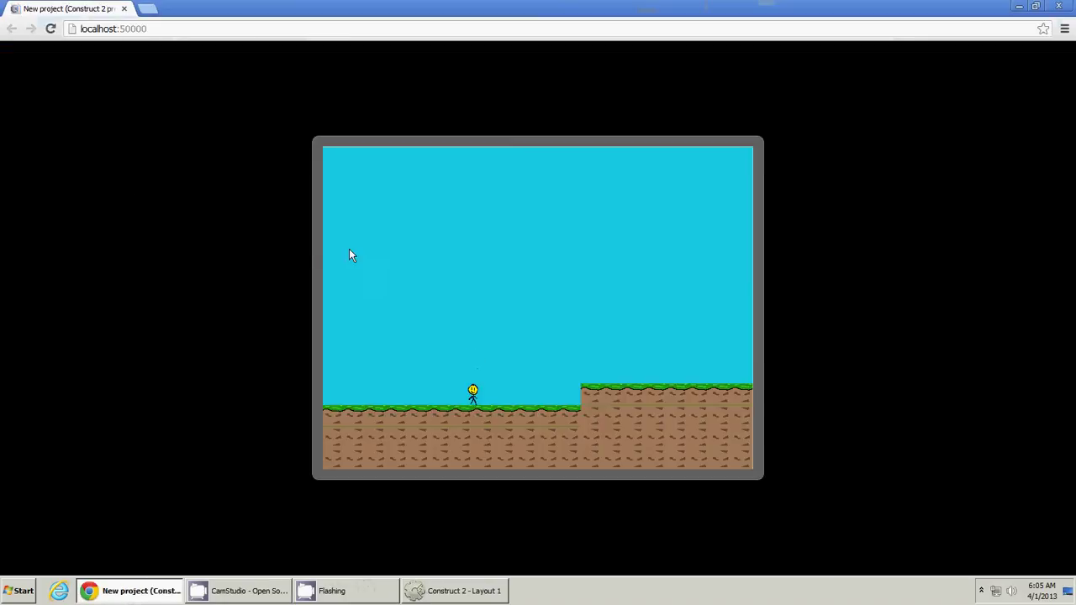
{"action": "key", "text": "Left"}
{"action": "key", "text": "Right"}
{"action": "key", "text": "Up"}
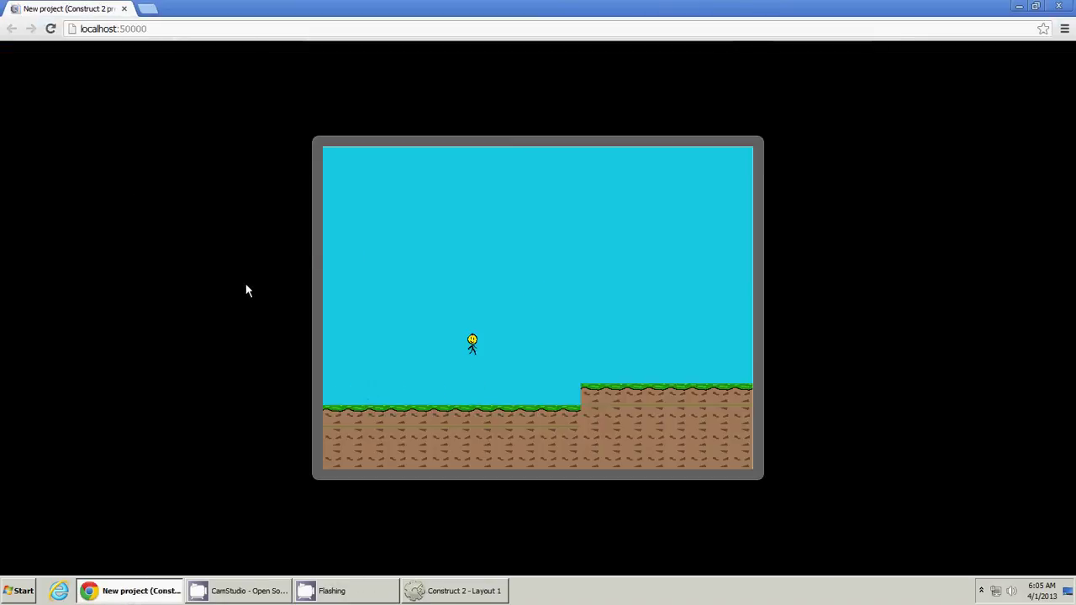
{"action": "key", "text": "Up"}
{"action": "key", "text": "Left"}
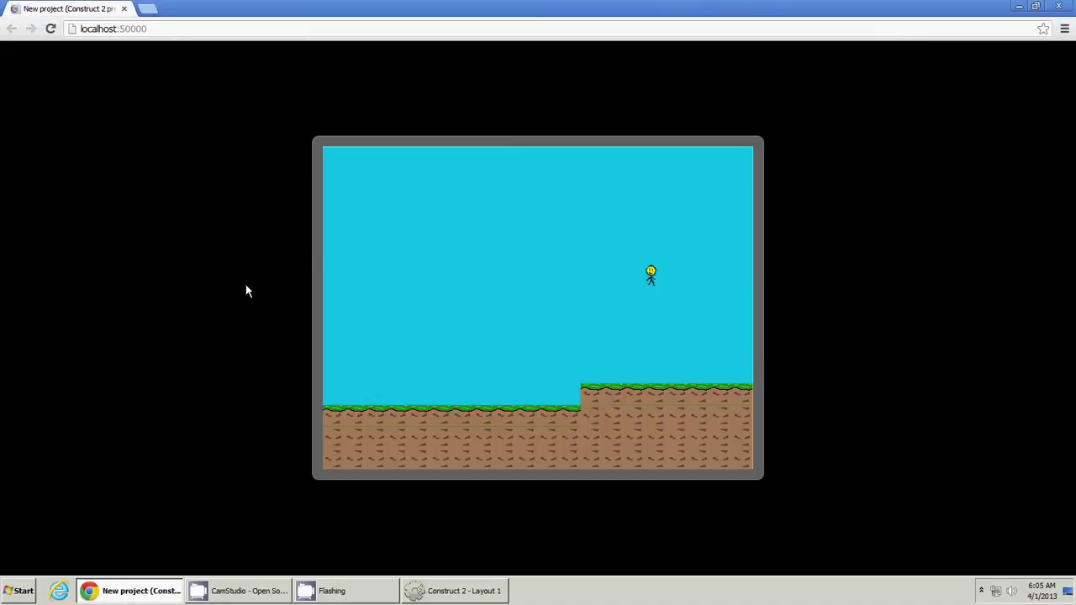
{"action": "key", "text": "Up"}
Close the Chrome preview and deselect the Player in Layout 1
{"action": "left_click", "coordinate": [123, 9]}
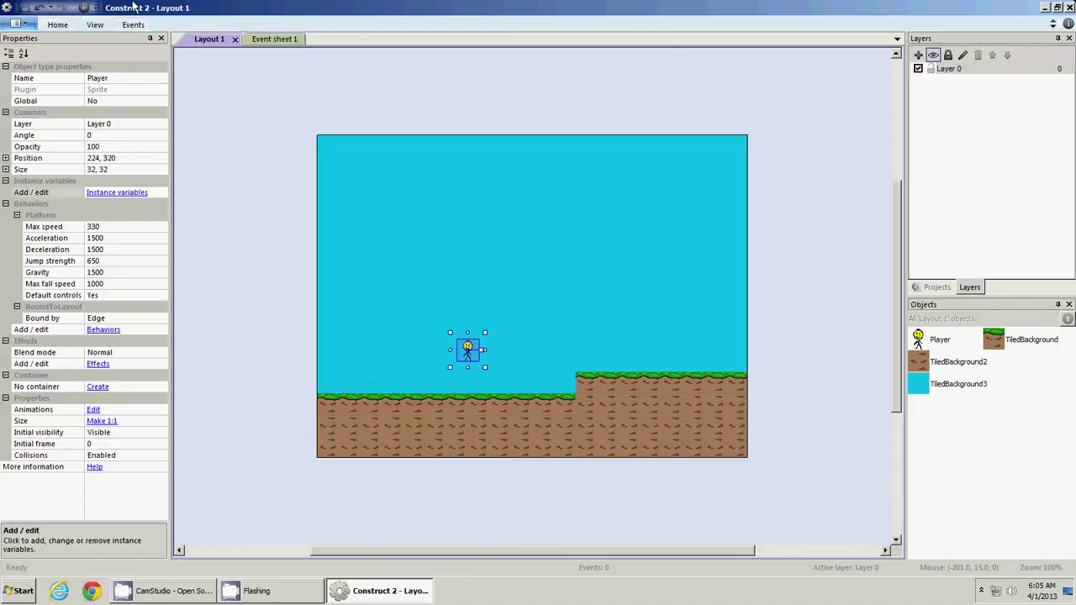
{"action": "left_click", "coordinate": [222, 242]}
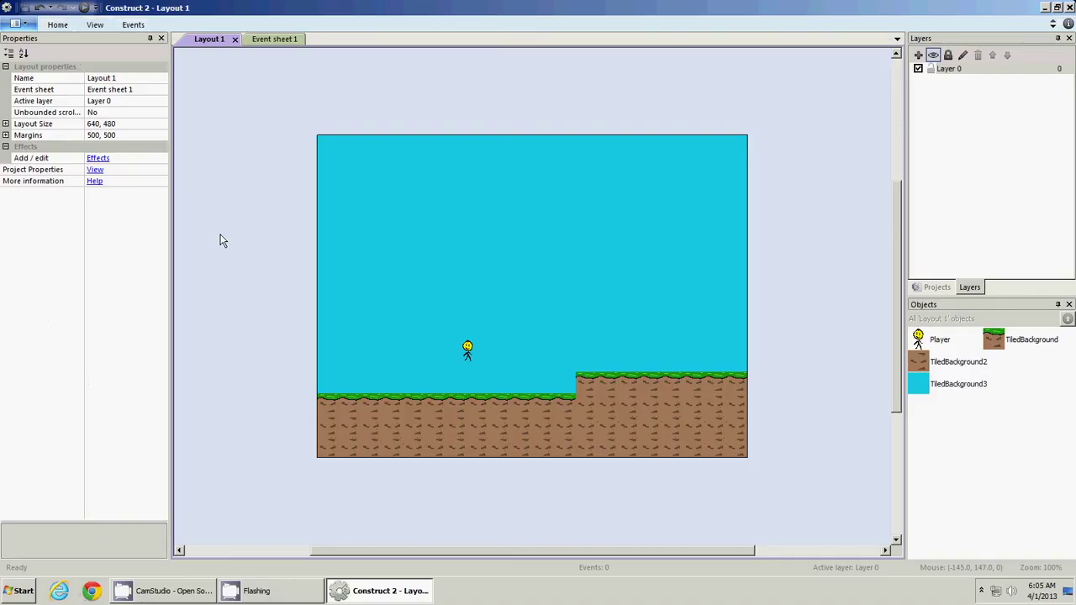